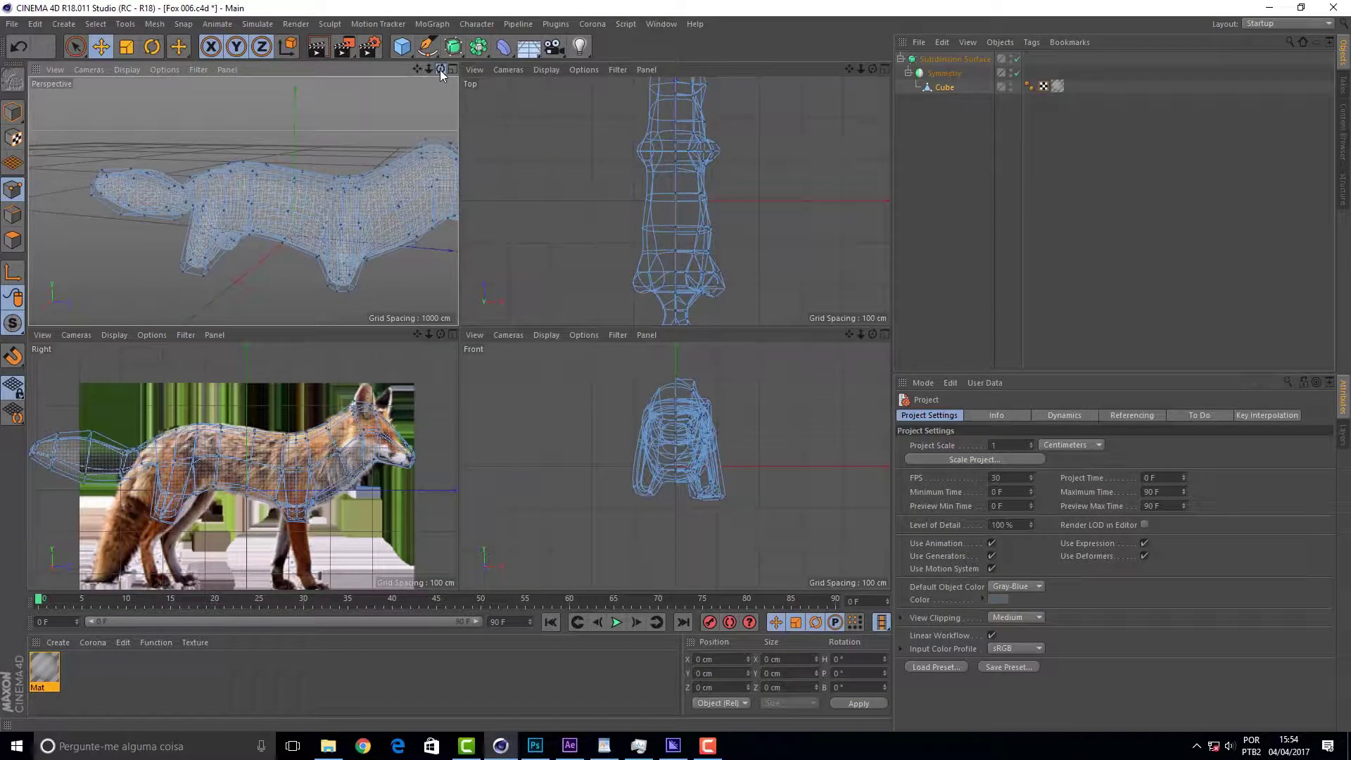
- Orbit the Perspective view to see the smoothed fox mesh from a new angle
left_click_drag(440, 70, 242, 201)
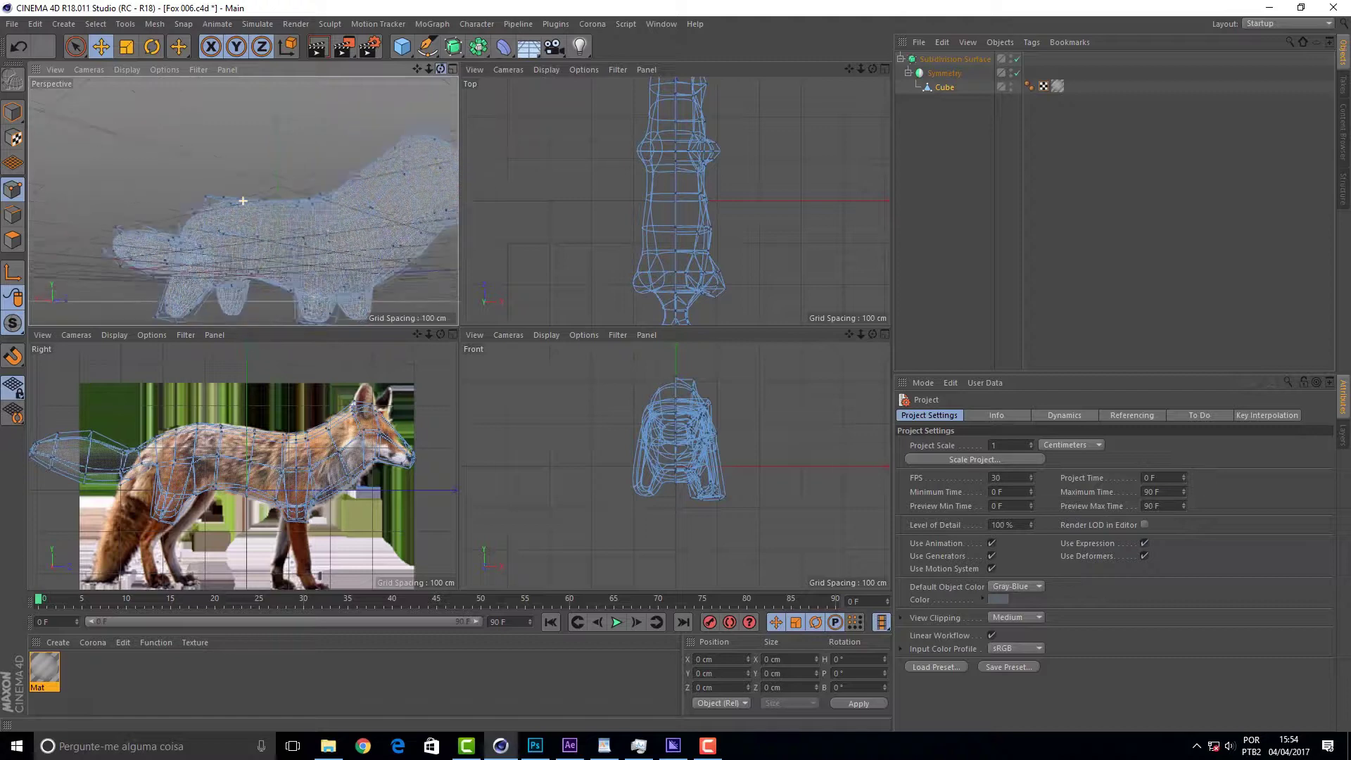
- Disable Subdivision Surface and Symmetry, then orbit around the raw half of the fox mesh
left_click_drag(243, 201, 243, 202)
left_click(459, 72)
mouse_move(441, 69)
left_mouse_down()
mouse_move(454, 69)
mouse_move(465, 155)
left_mouse_up()
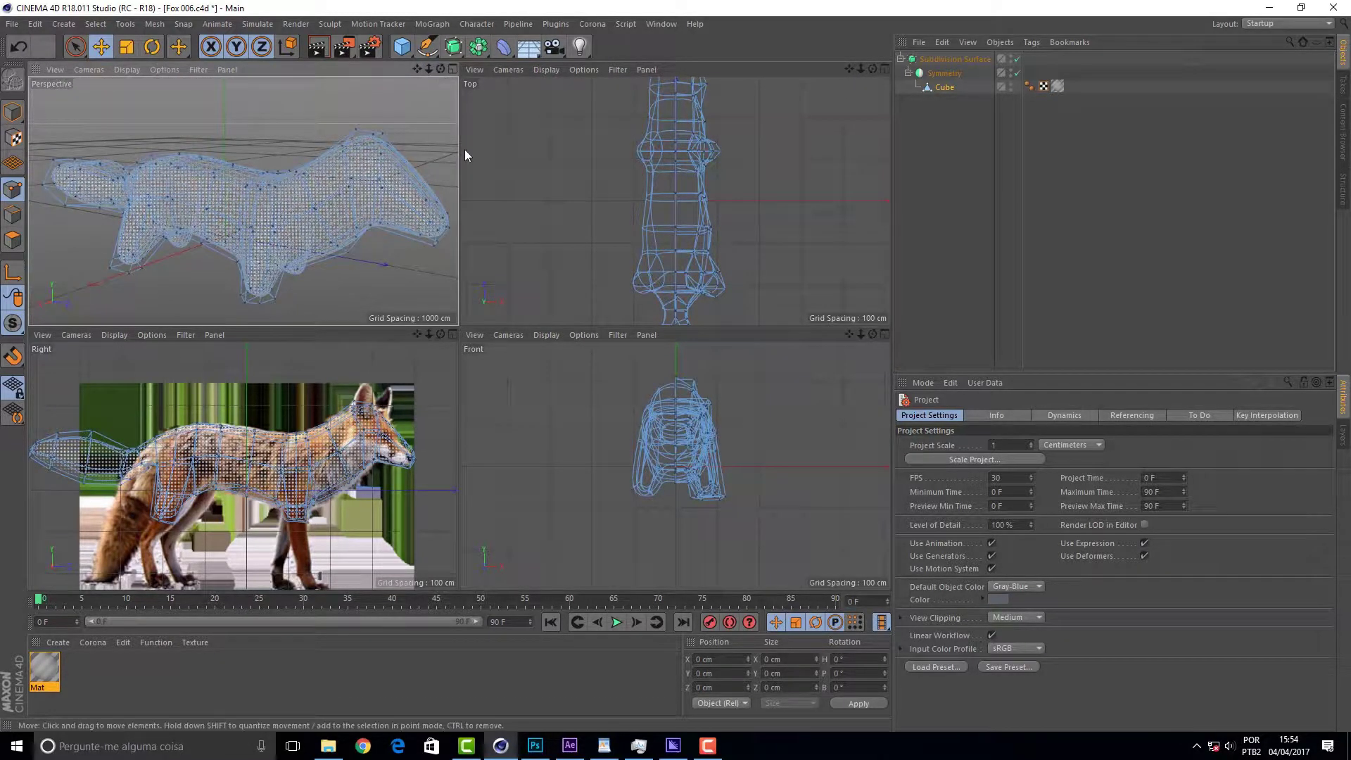
left_click(1017, 60)
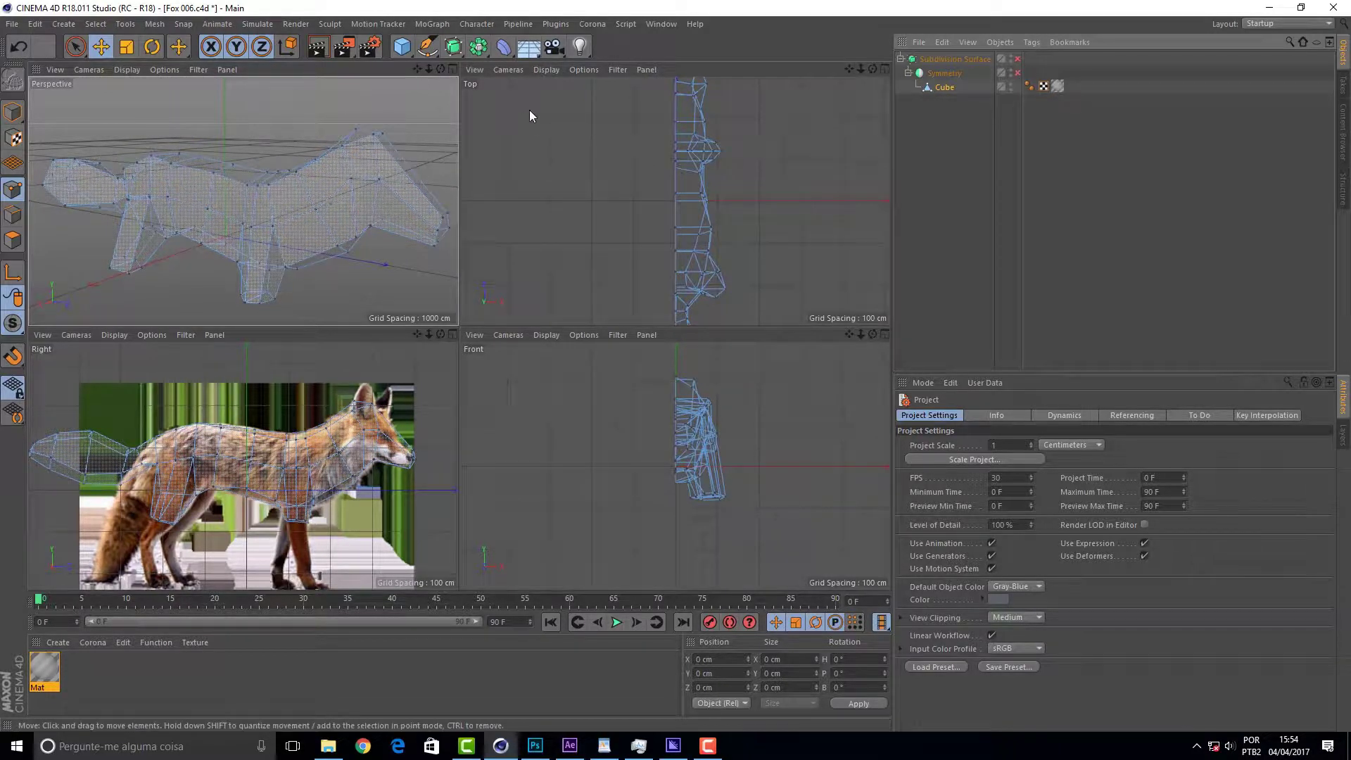
left_click_drag(440, 69, 492, 113)
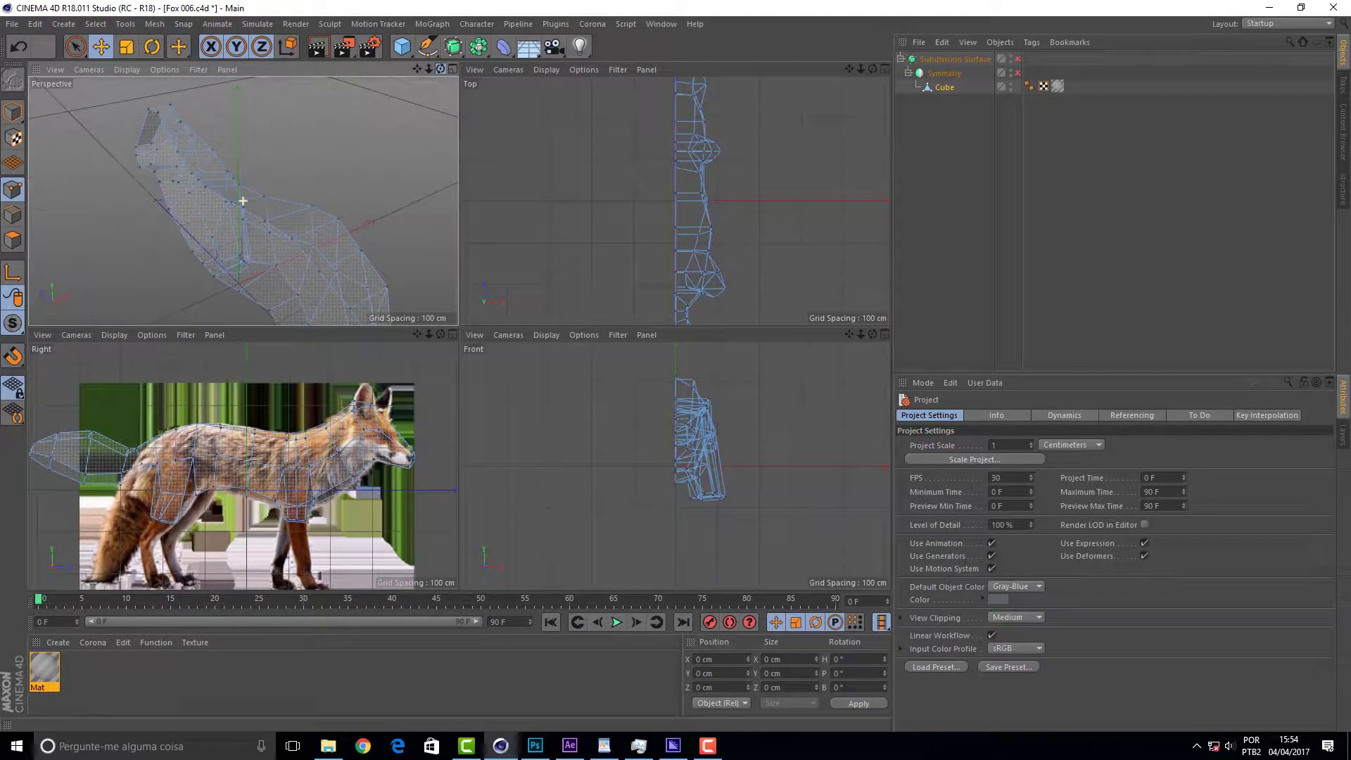
left_click_drag(242, 200, 479, 125)
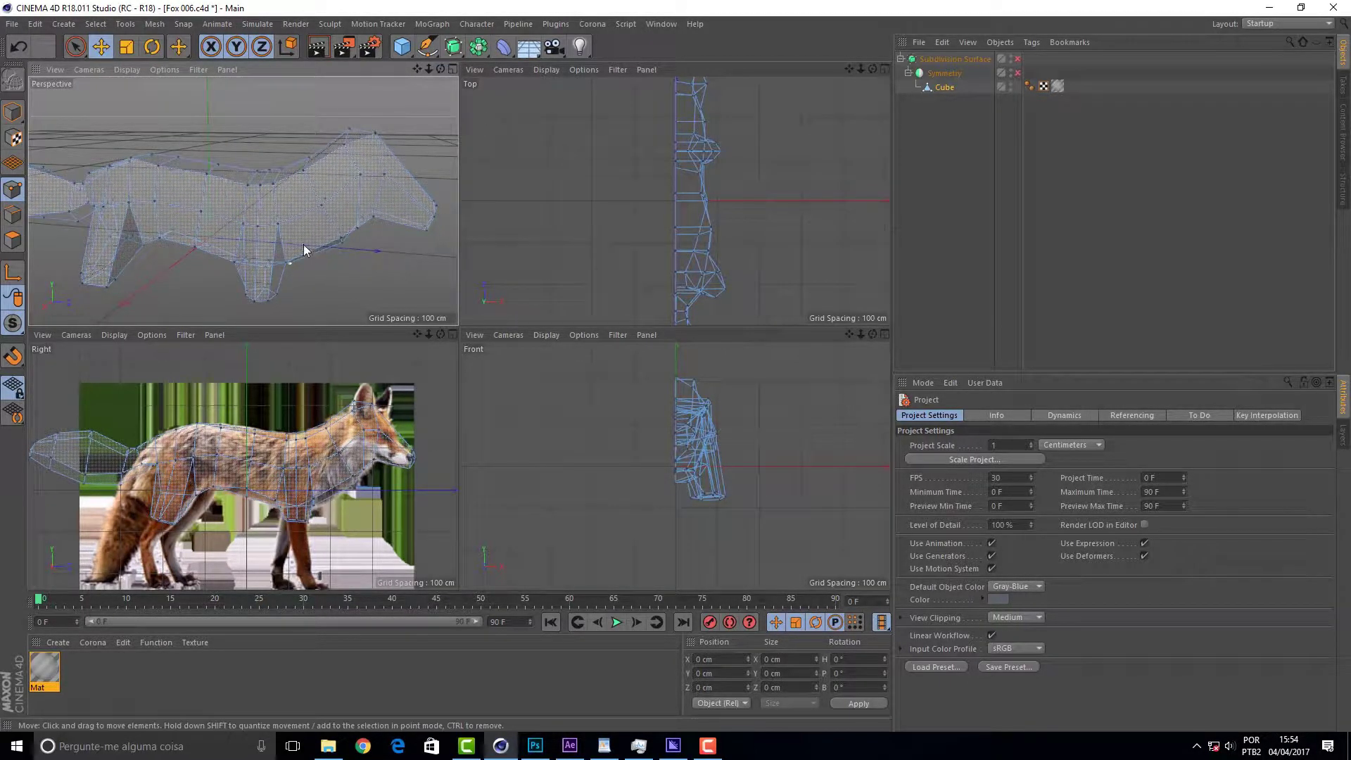
mouse_move(419, 70)
left_mouse_down()
mouse_move(456, 65)
mouse_move(408, 77)
left_mouse_up()
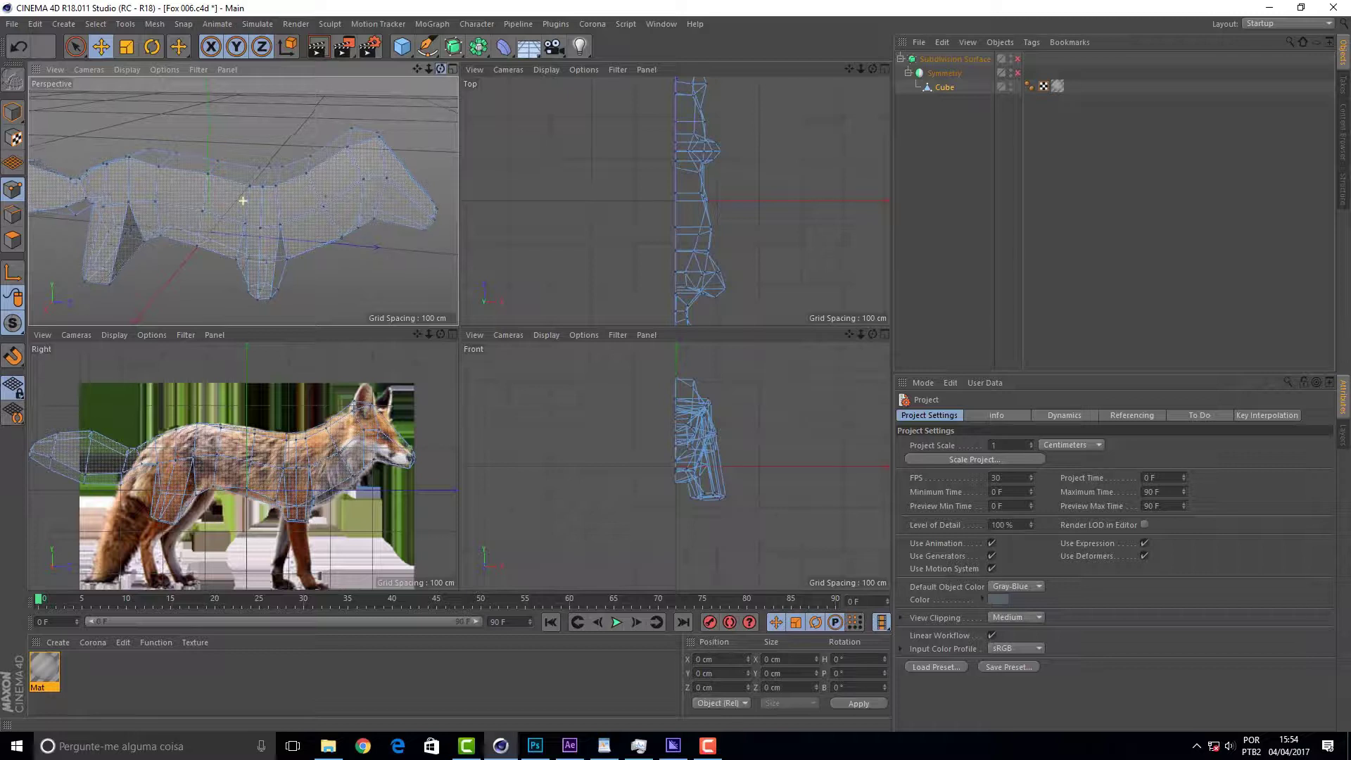
left_click_drag(243, 201, 283, 229)
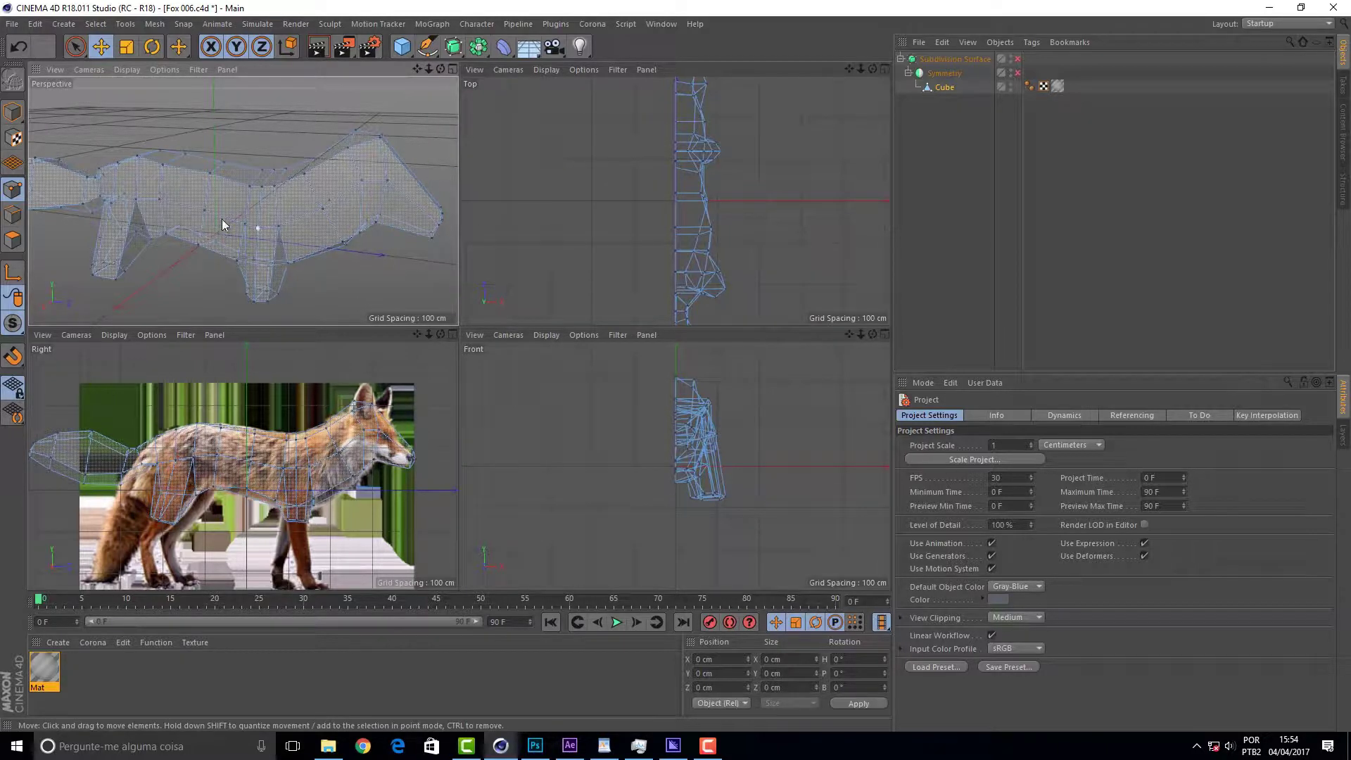
- Cut a Loop/Path Cut edge loop halfway across the fox's head and review it
left_click(404, 195)
right_click(404, 195)
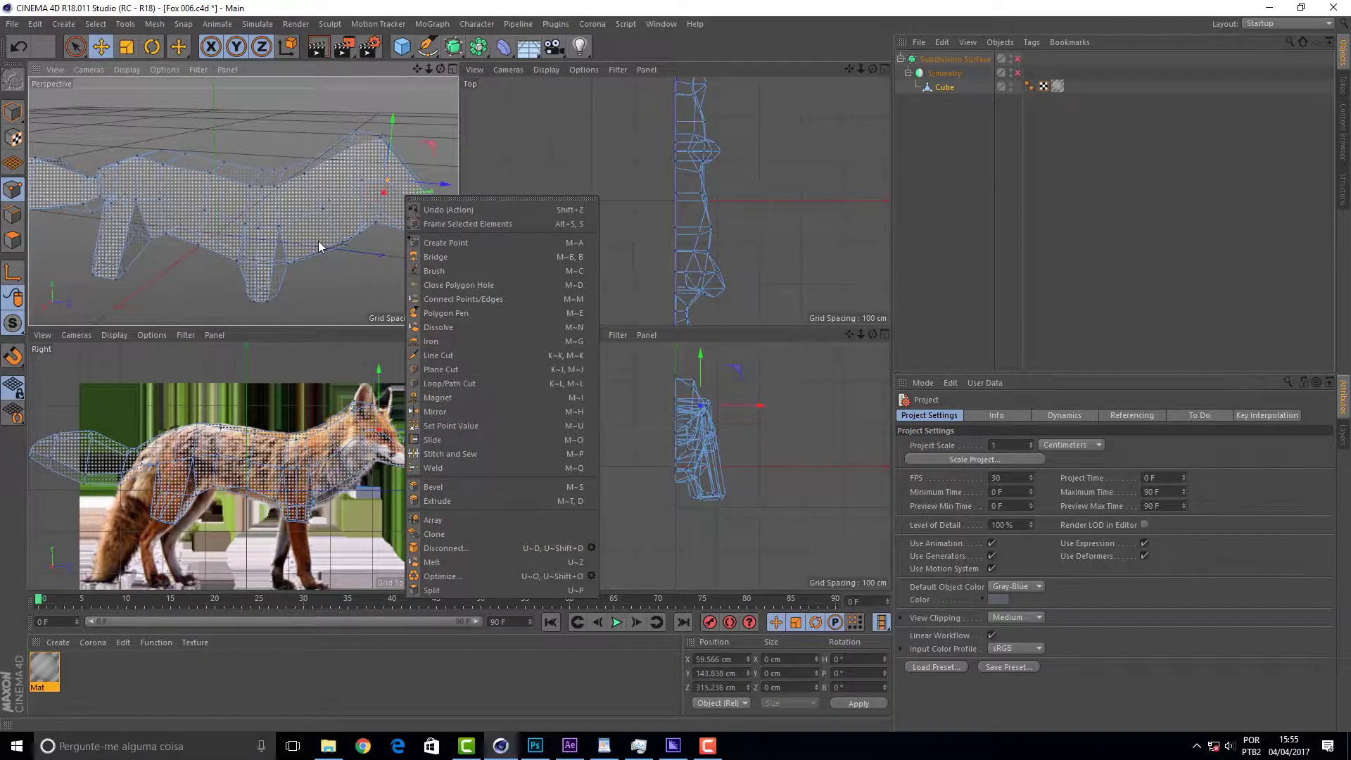
left_click(475, 386)
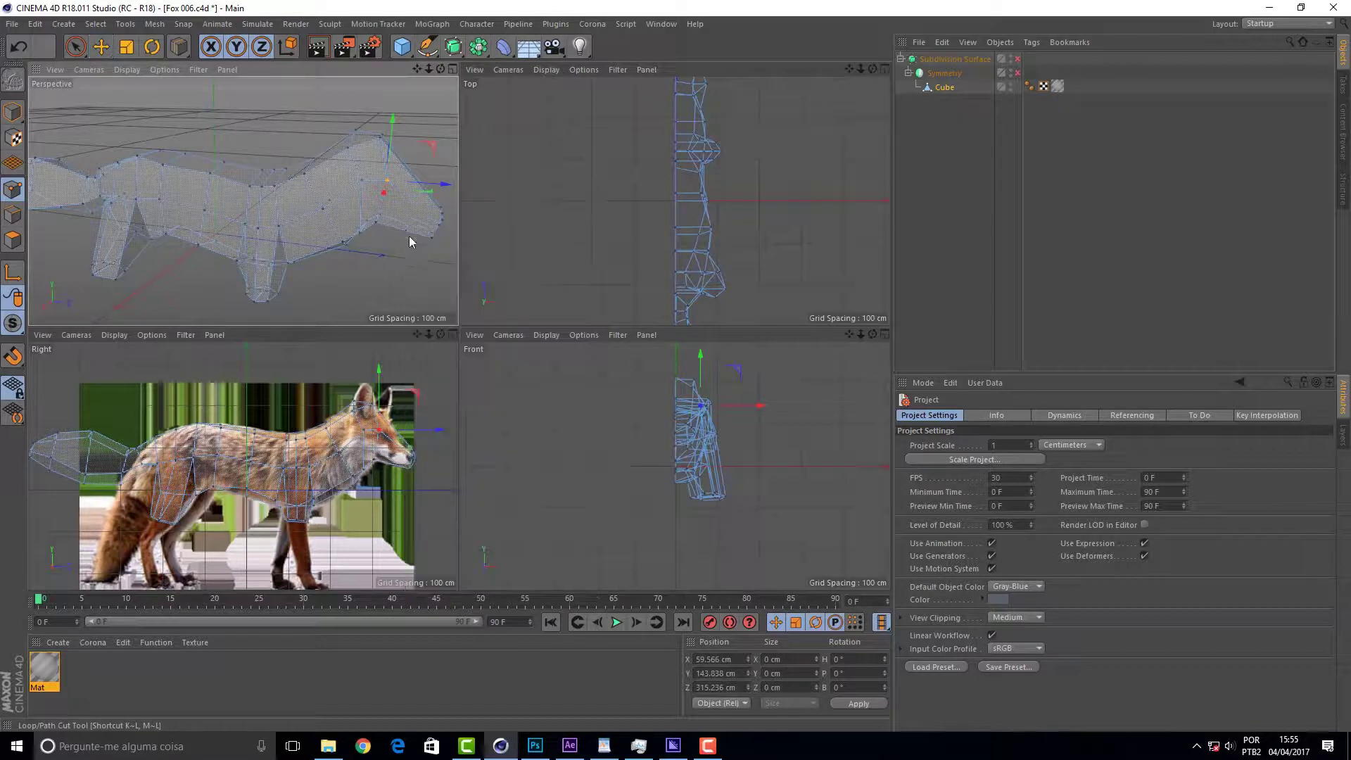
left_click(420, 202)
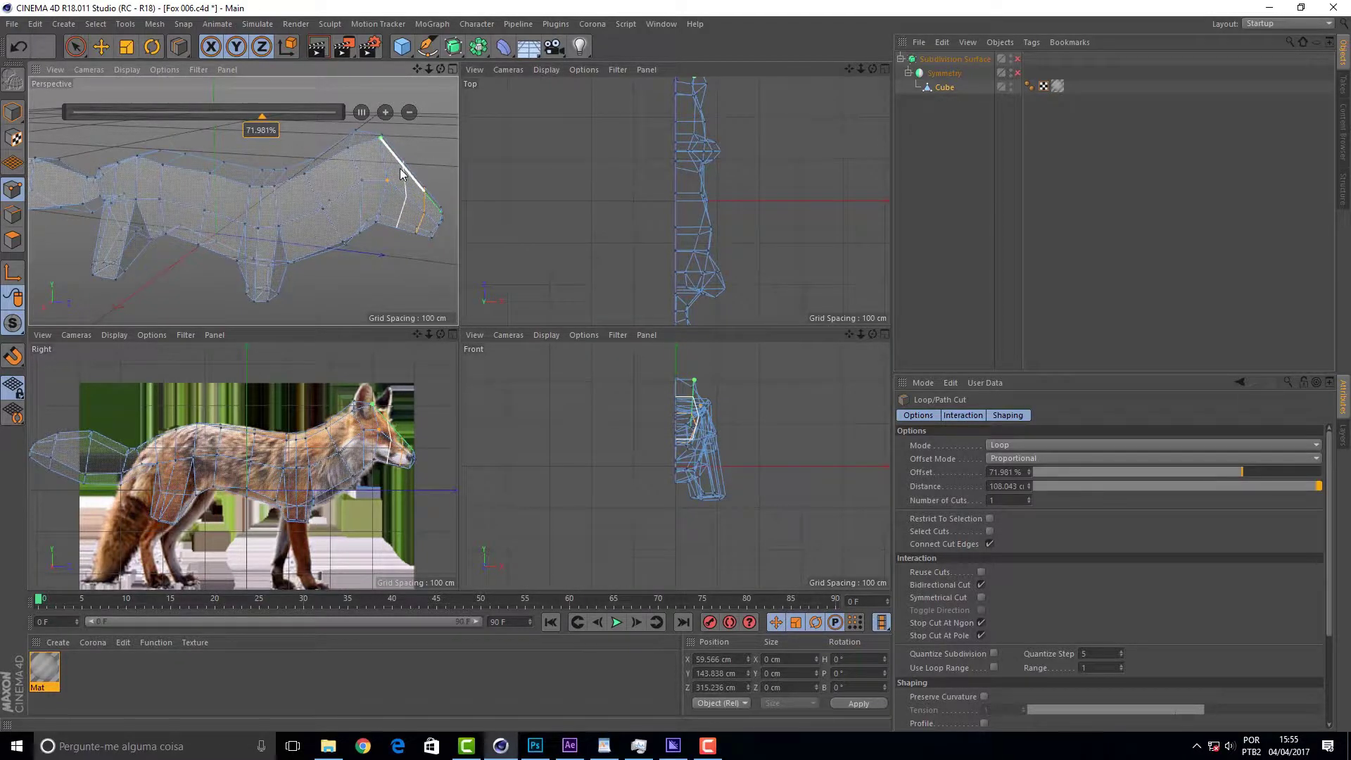
mouse_move(415, 178)
left_mouse_down()
mouse_move(404, 168)
mouse_move(418, 304)
left_mouse_up()
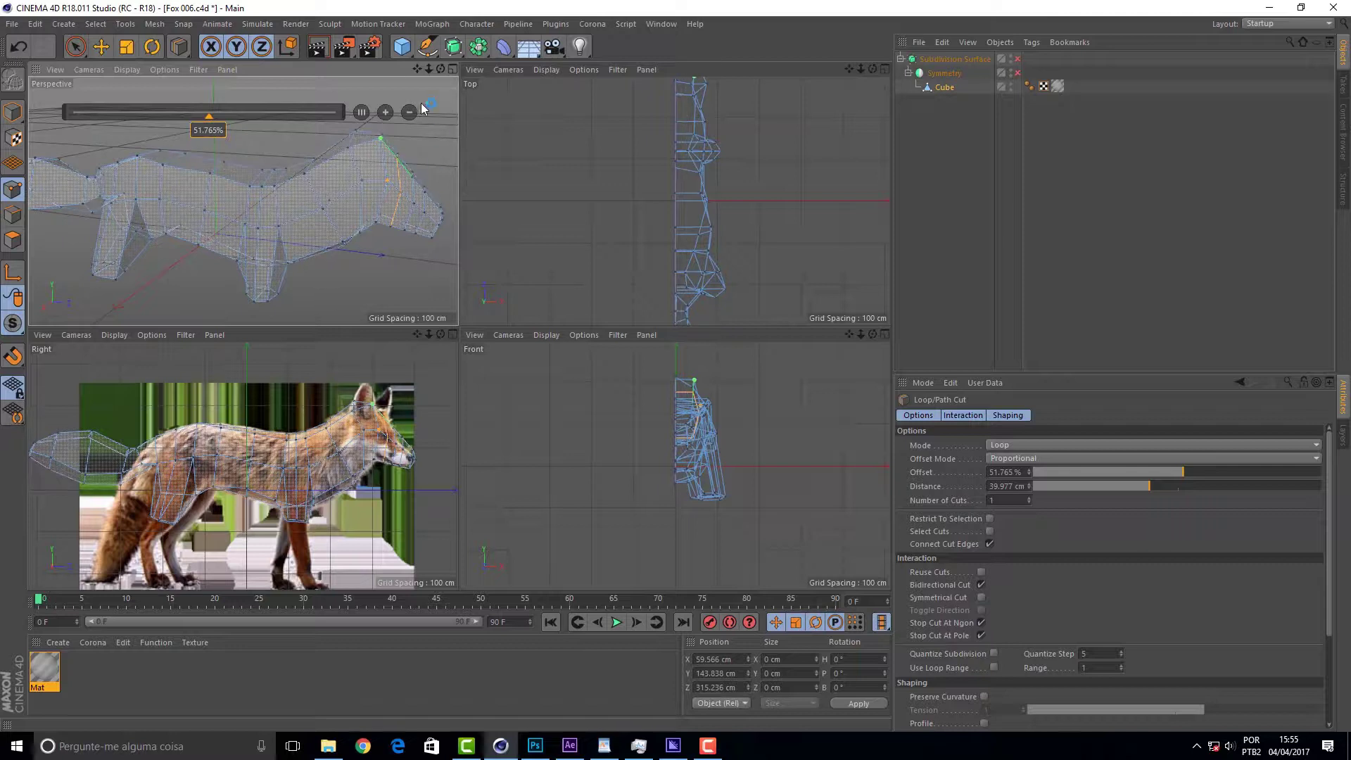
mouse_move(441, 68)
left_mouse_down()
mouse_move(450, 85)
mouse_move(130, 185)
left_mouse_up()
left_click_drag(437, 73, 109, 224)
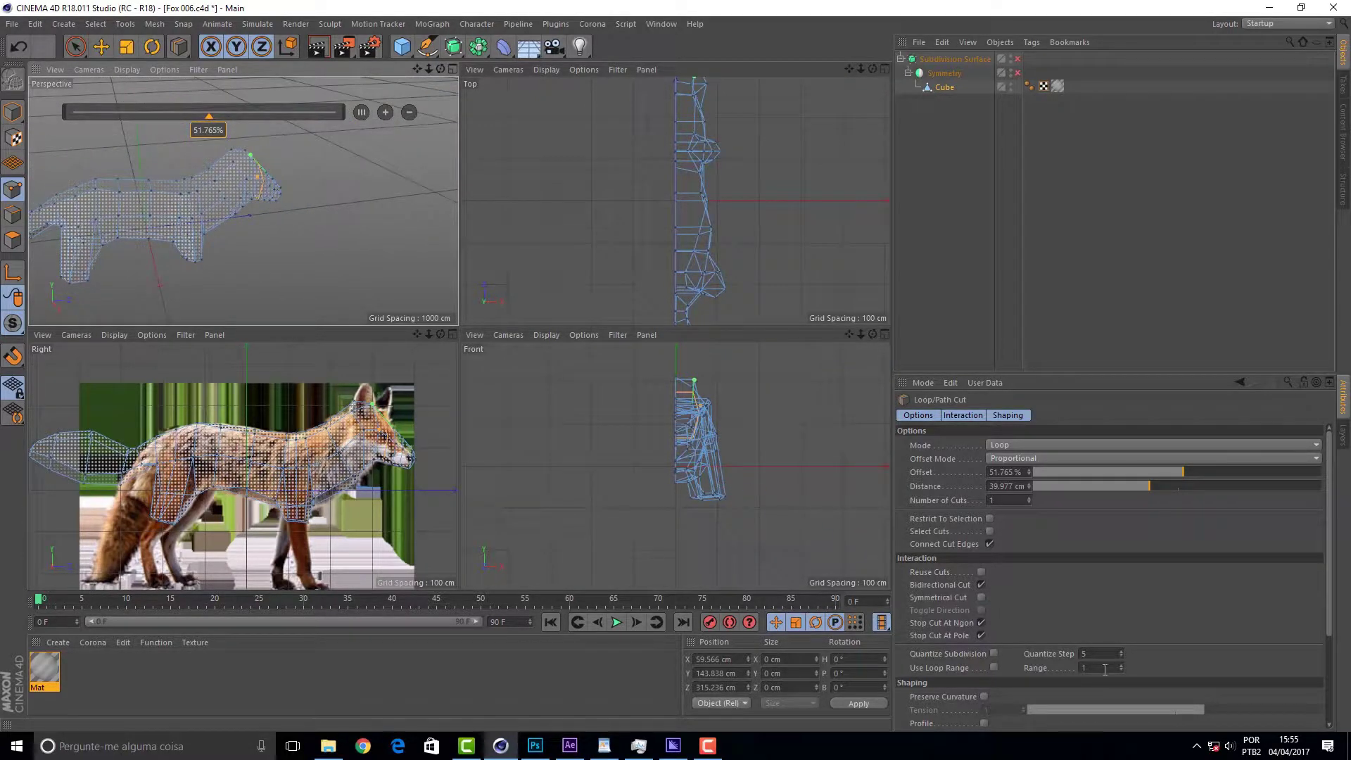
left_click_drag(430, 69, 243, 202)
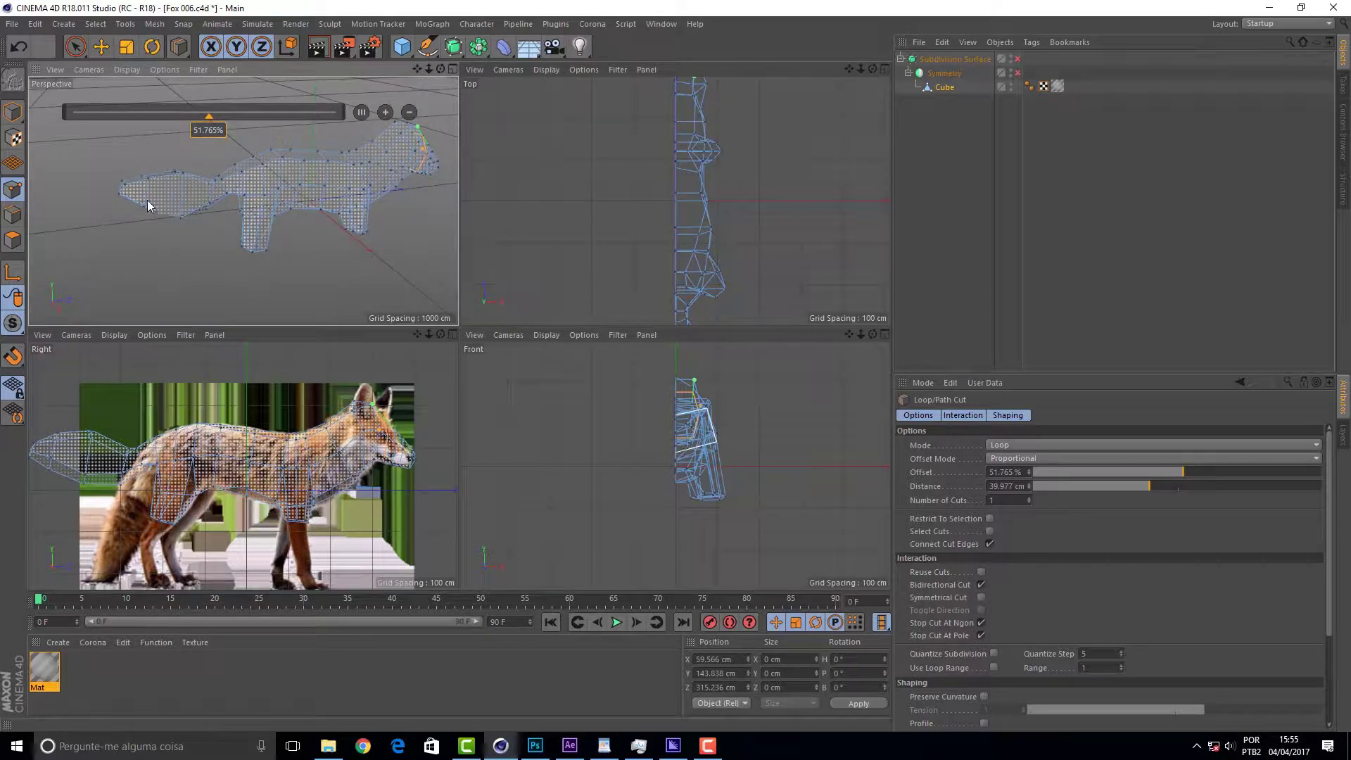
scroll(155, 177, "up", 2)
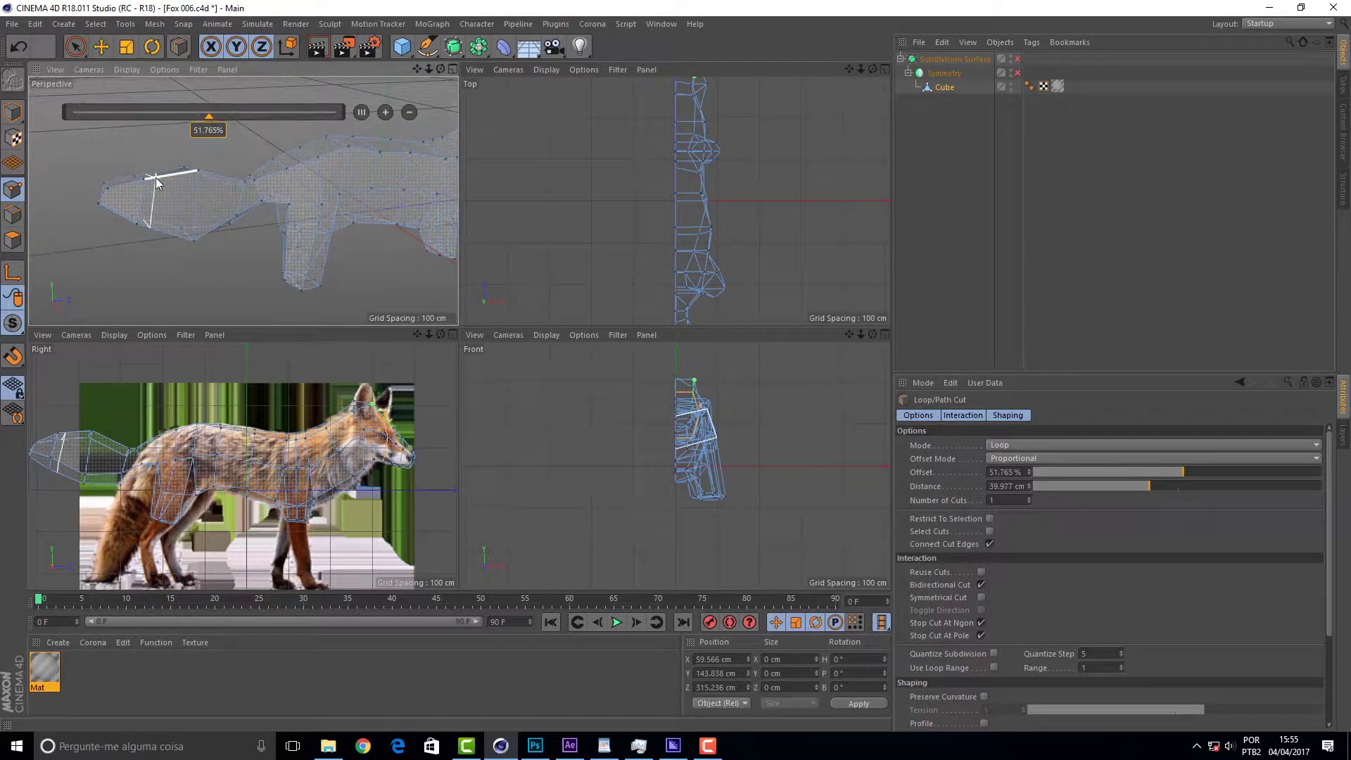
scroll(155, 177, "up", 3)
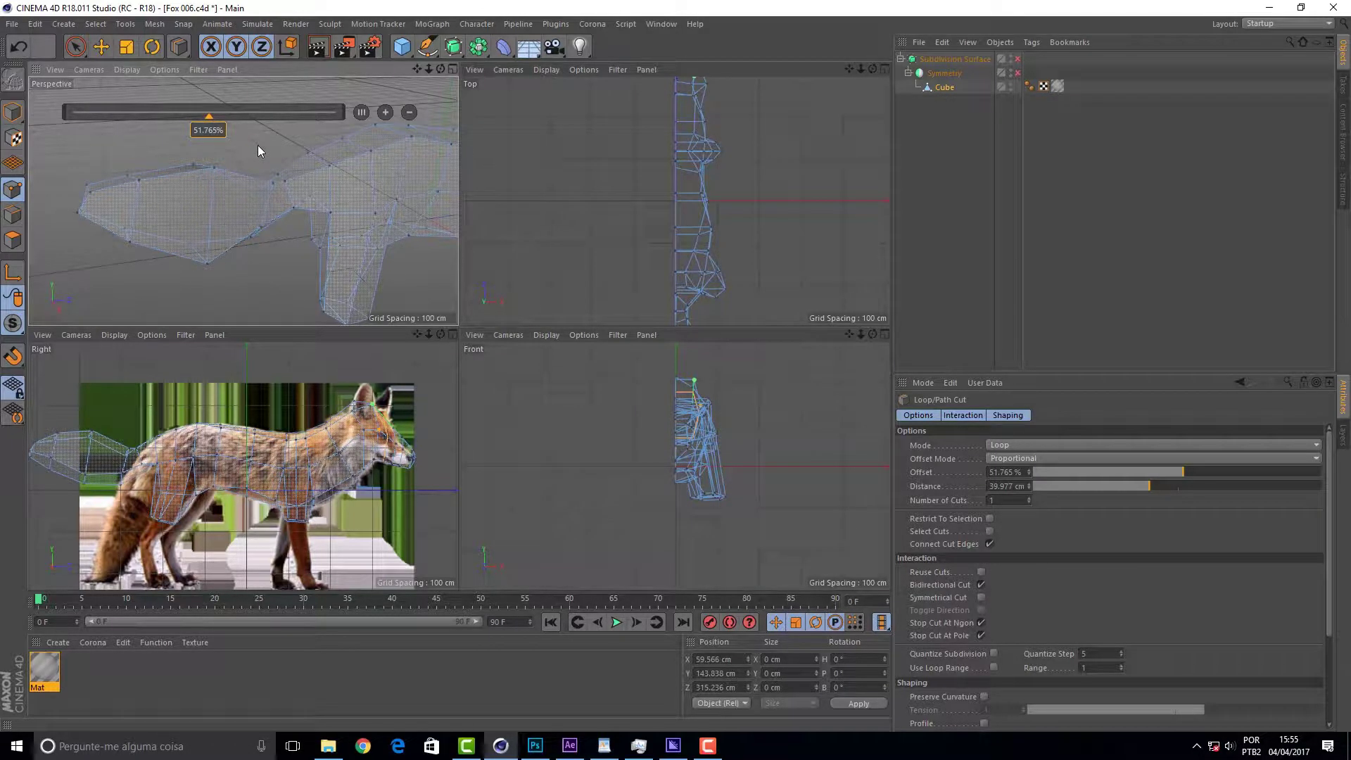
- Box-select all the tail points on the fox's half mesh
left_click(100, 46)
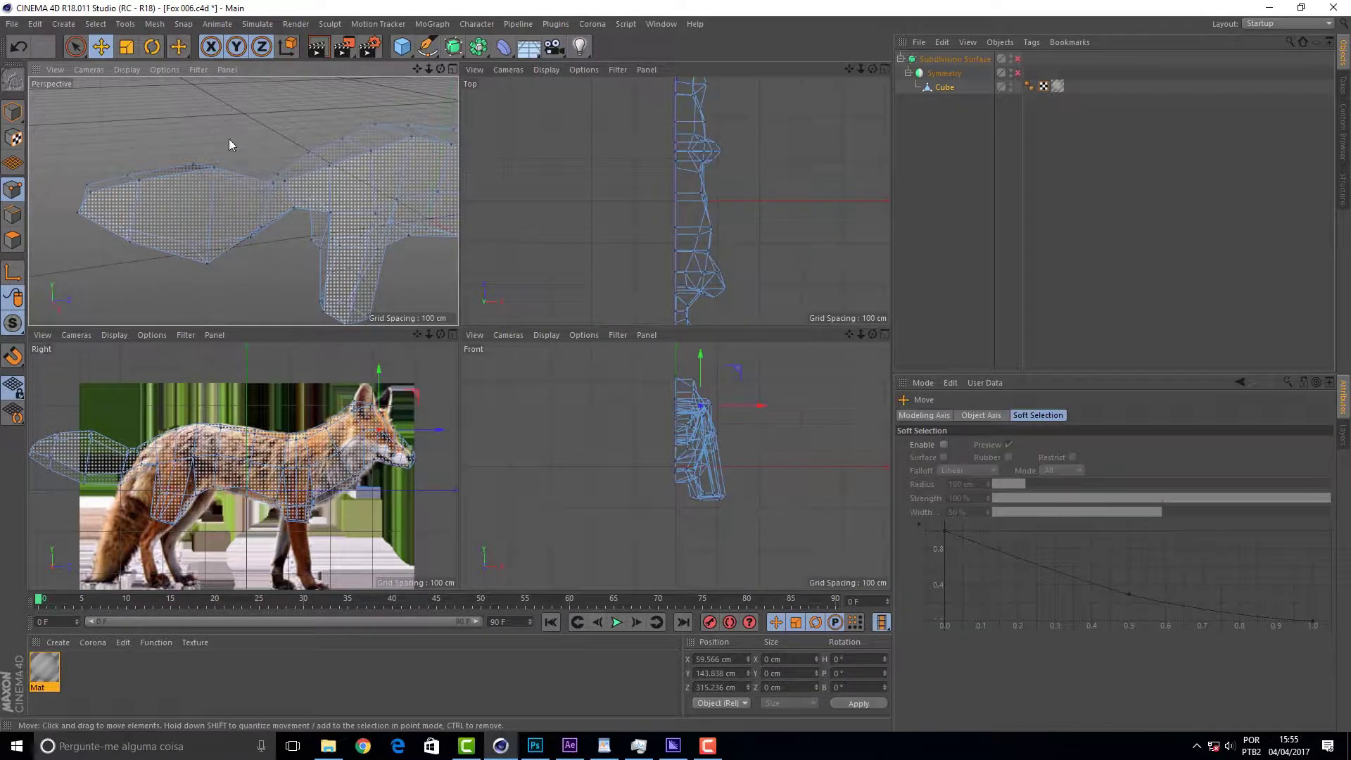
left_click(162, 183)
key("ctrl+z")
left_click_drag(78, 51, 100, 88)
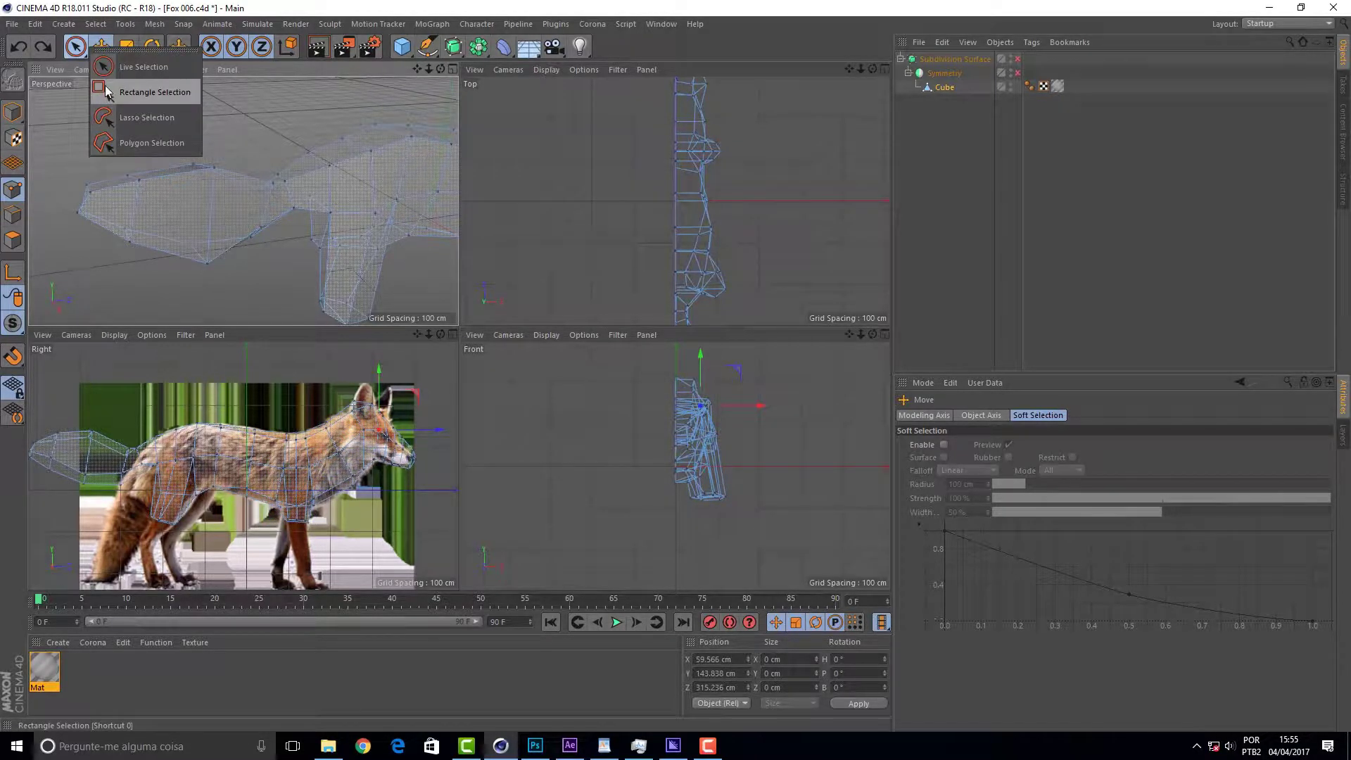
left_click(107, 92)
mouse_move(246, 145)
left_mouse_down()
mouse_move(69, 300)
mouse_move(62, 281)
left_mouse_up()
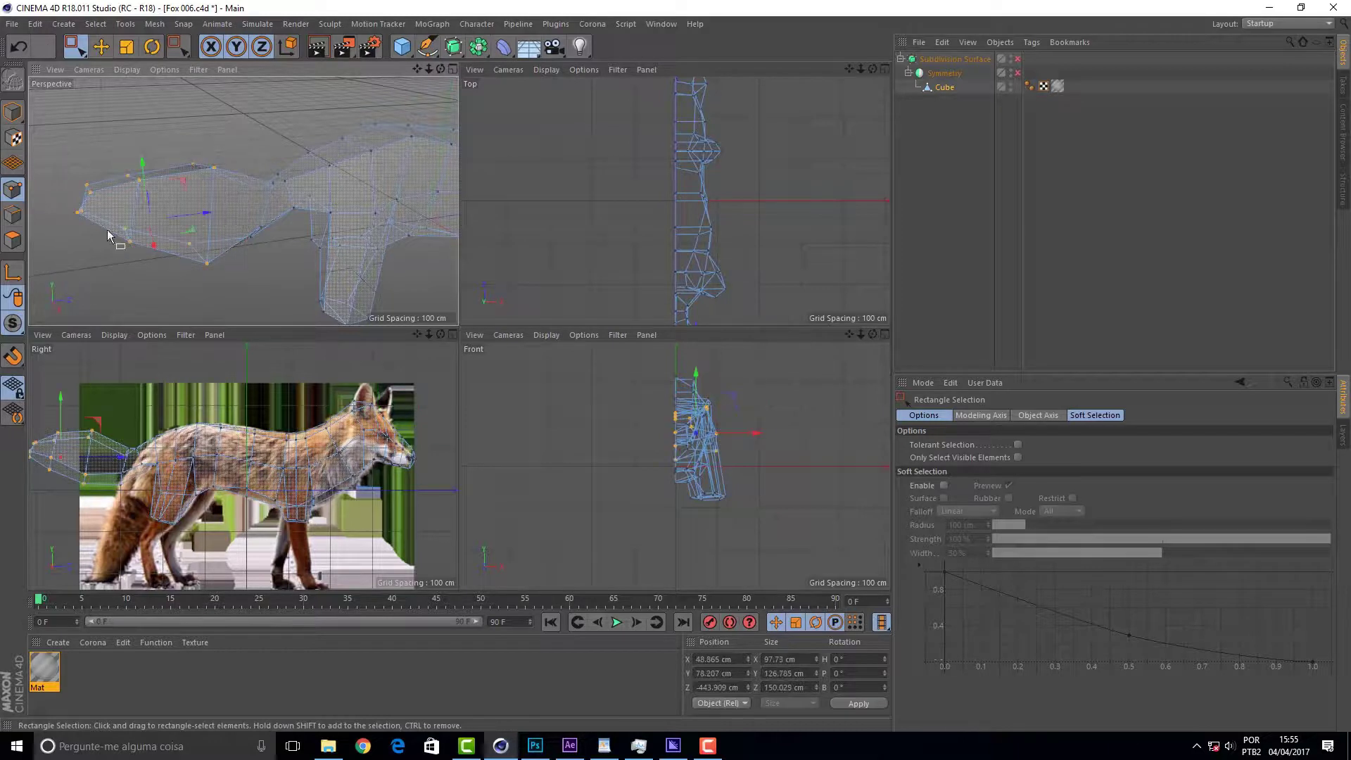
- Scale the tail points up and push them farther back from the body, then deselect
left_click(135, 50)
left_click_drag(171, 200, 182, 181)
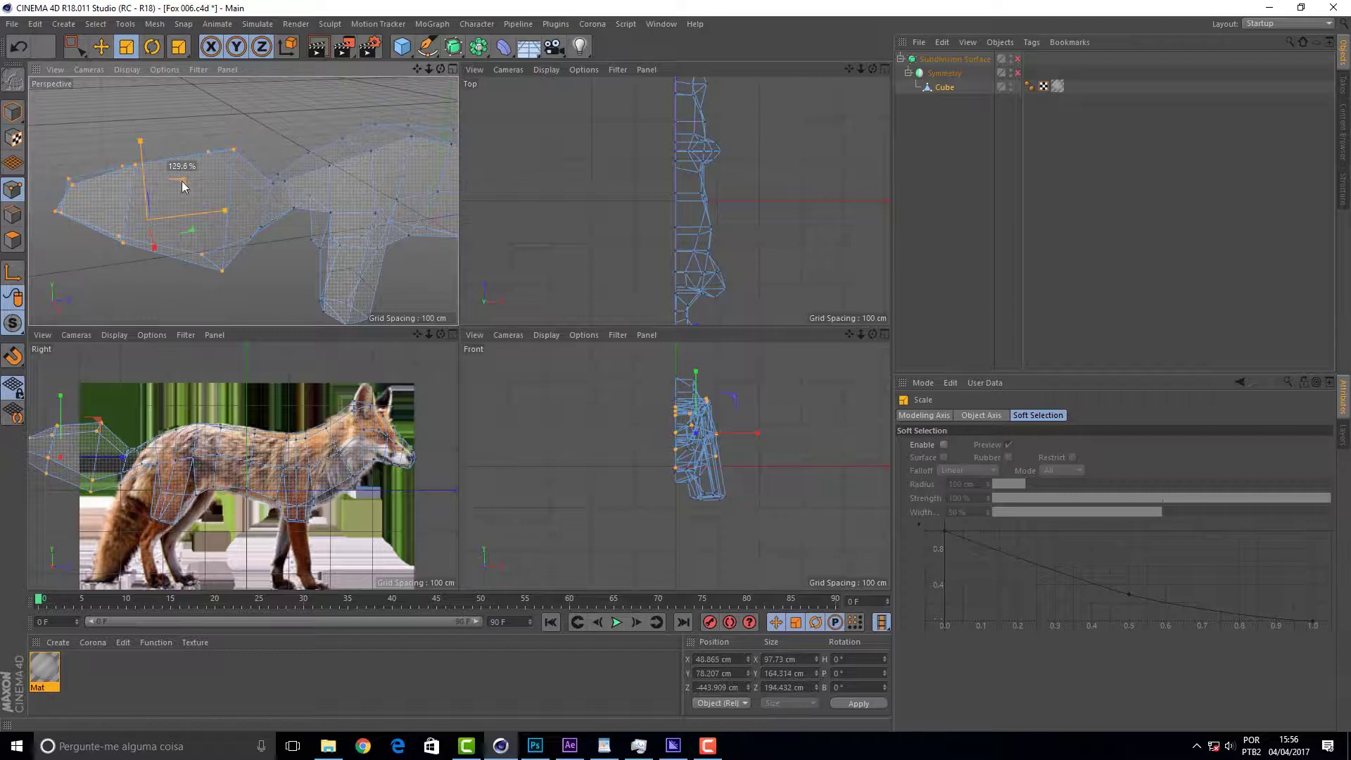
left_click_drag(187, 217, 121, 213)
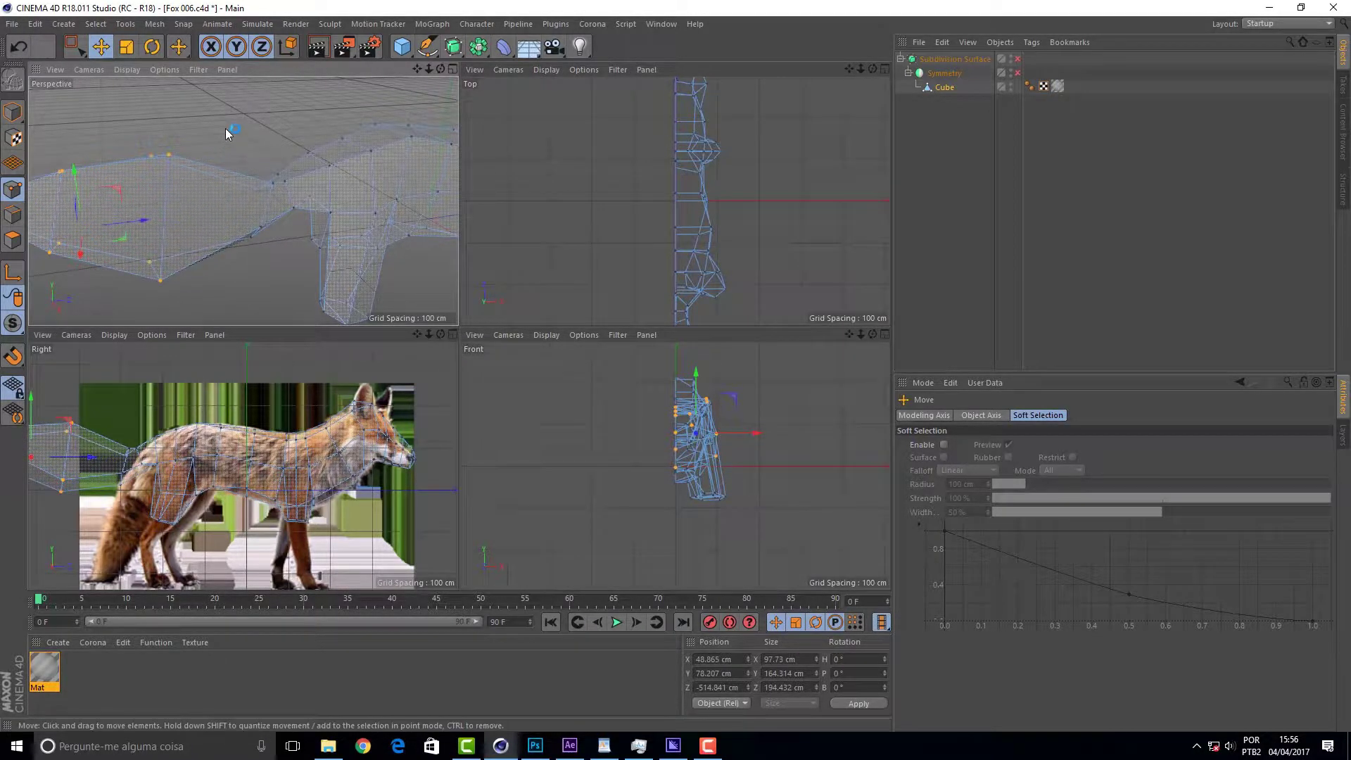
scroll(226, 130, "down", 3)
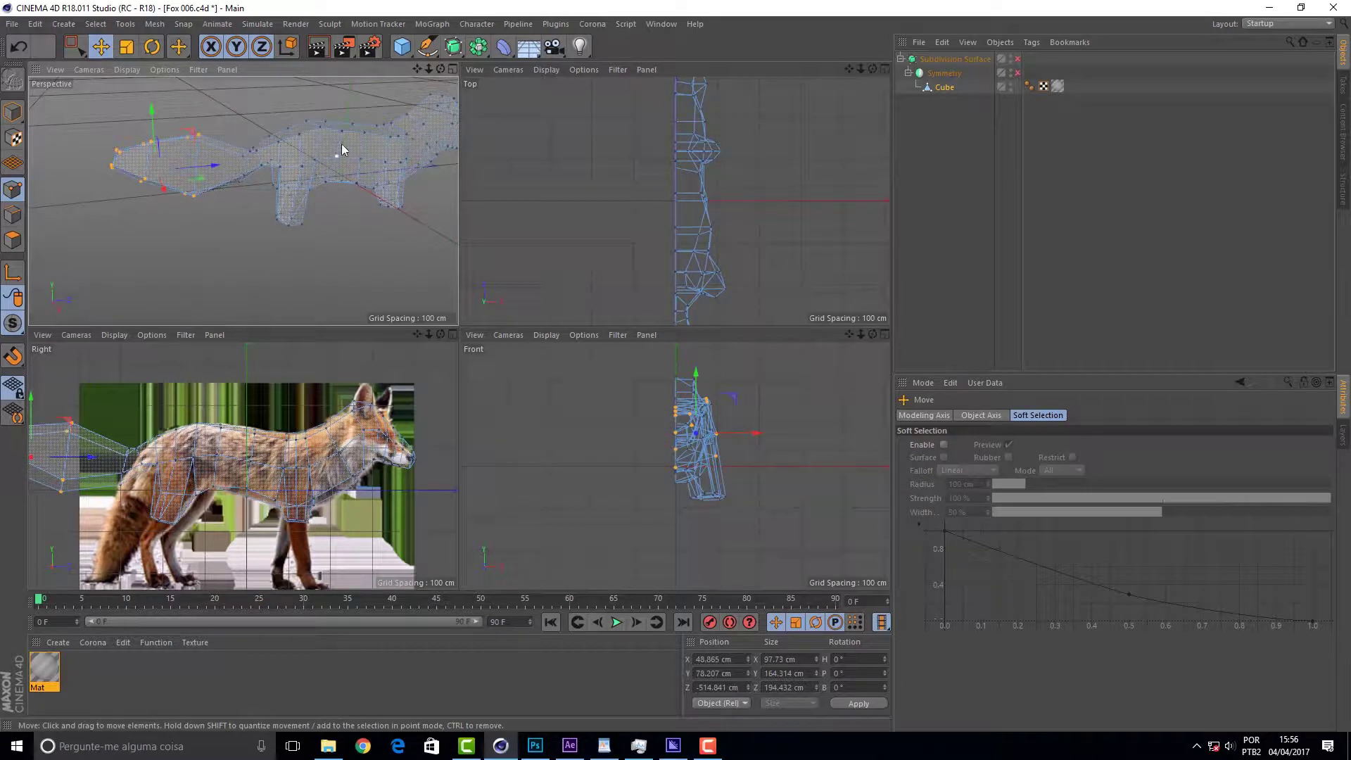
left_click_drag(441, 69, 394, 112)
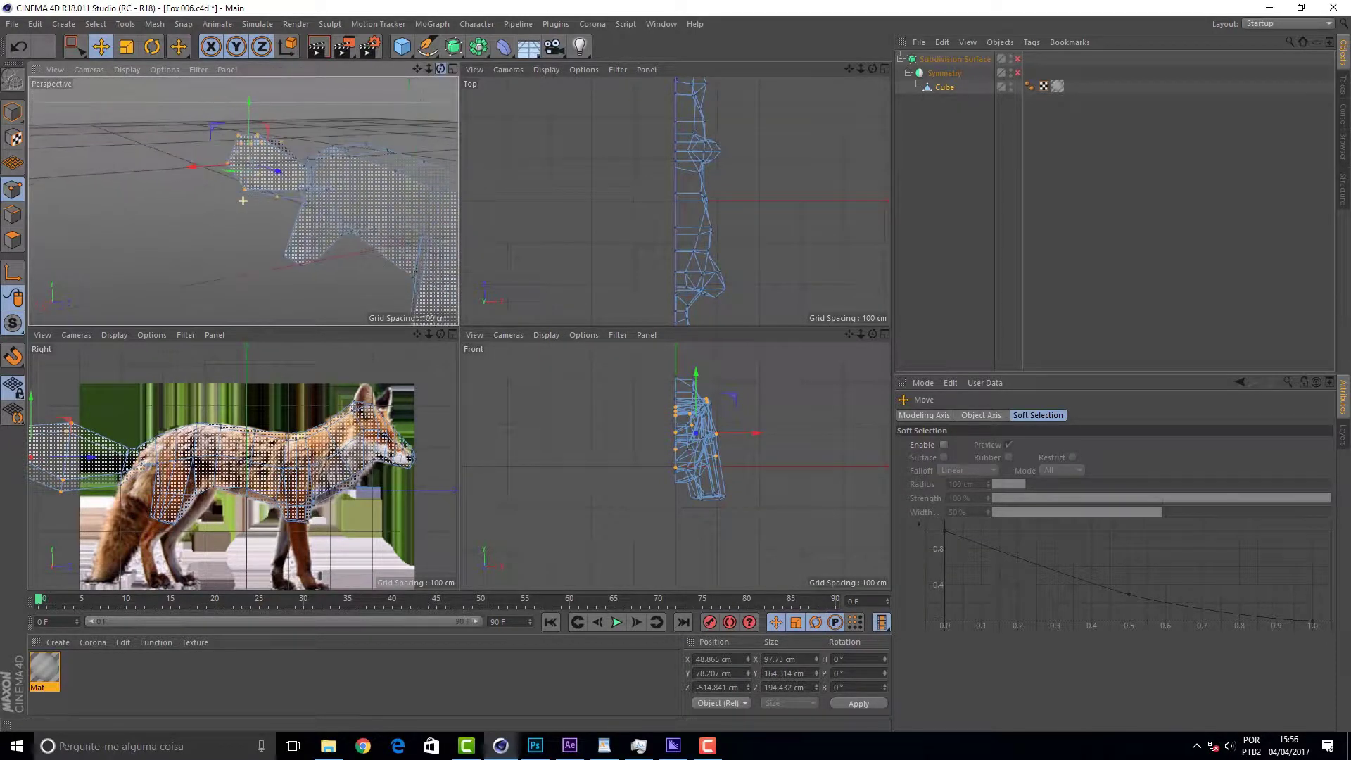
left_click_drag(243, 201, 289, 162)
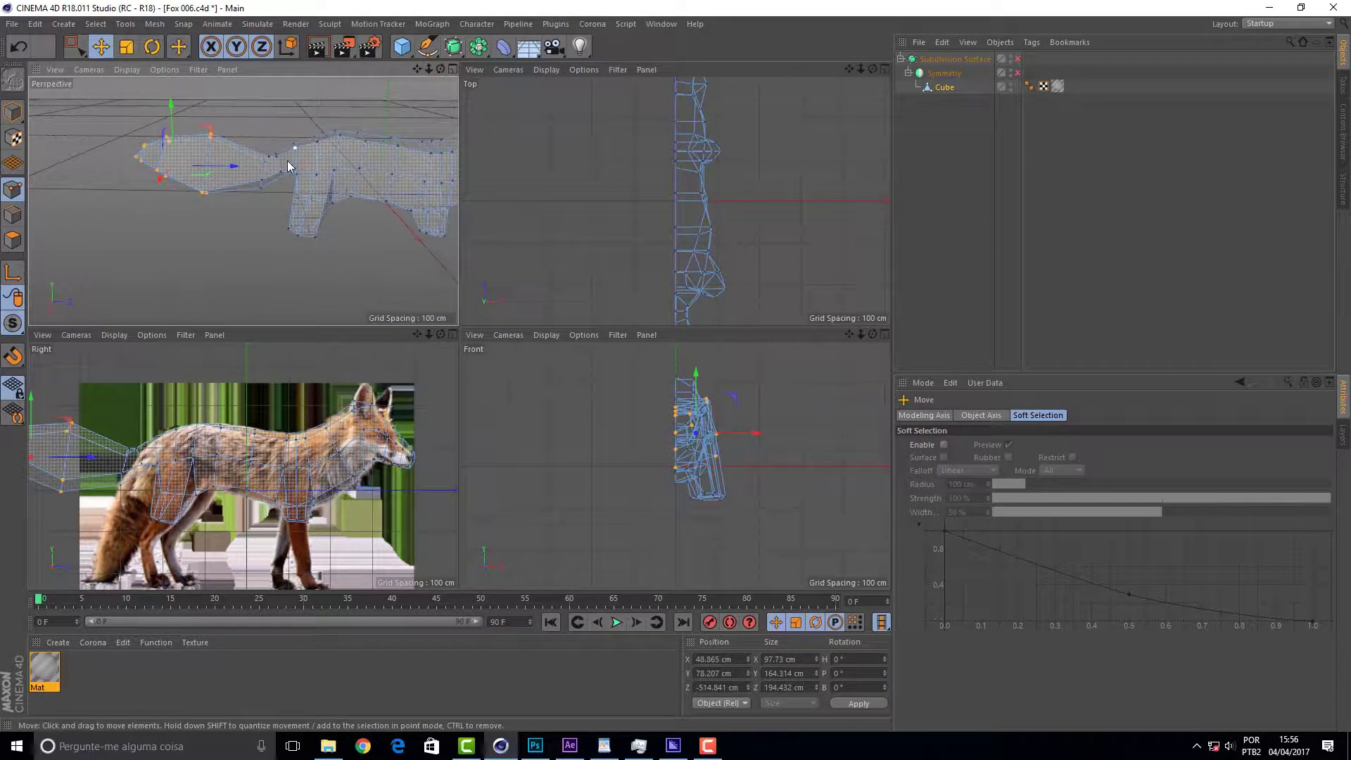
left_click(252, 142)
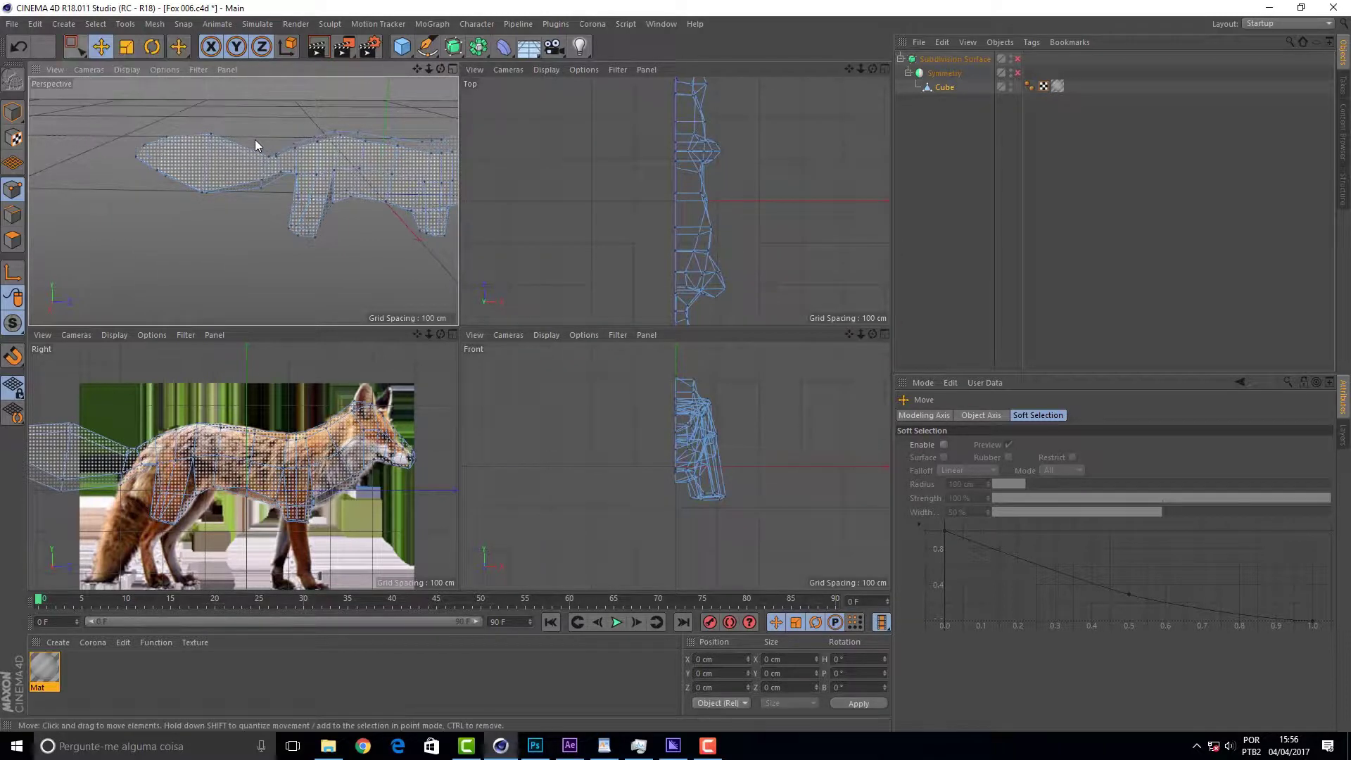
left_click(78, 58)
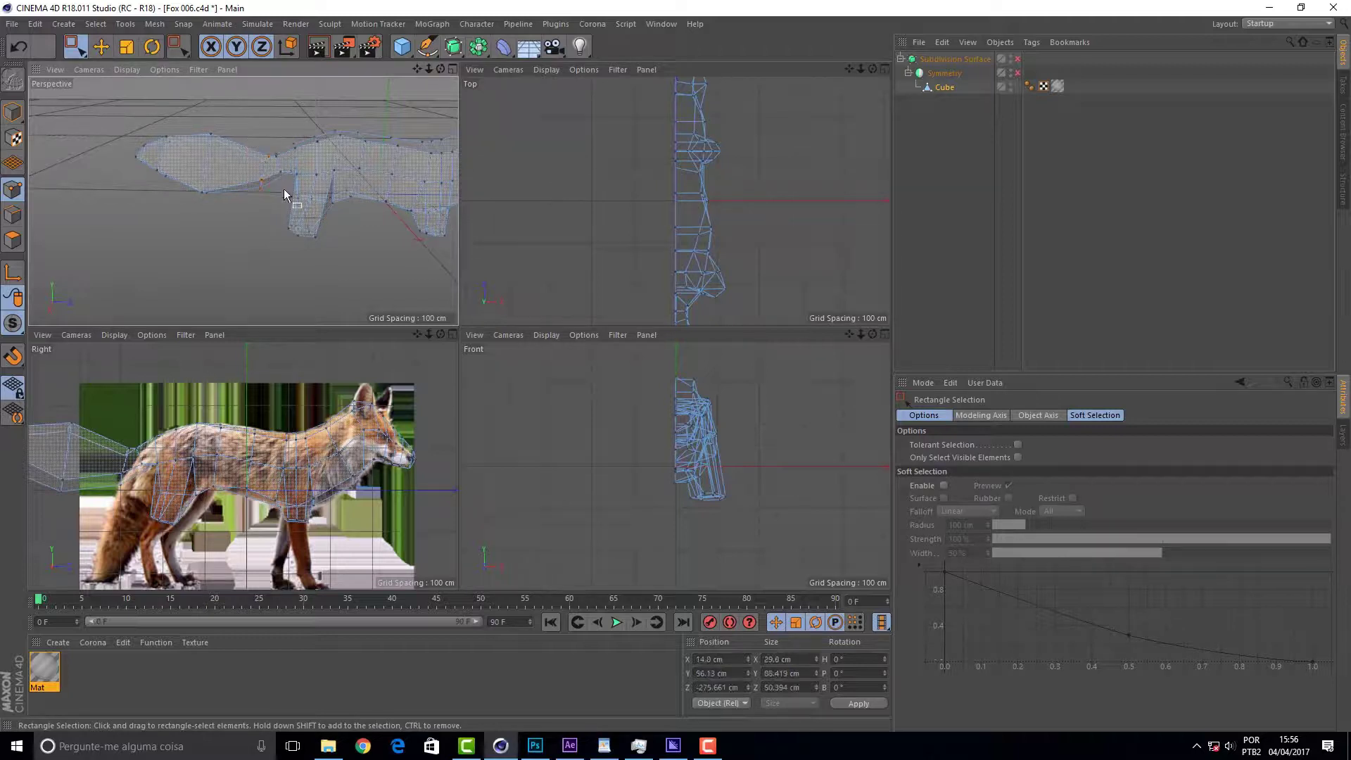
- Nudge the selected points near the fox's back and zoom out to reframe the fox
left_click_drag(271, 134, 271, 127)
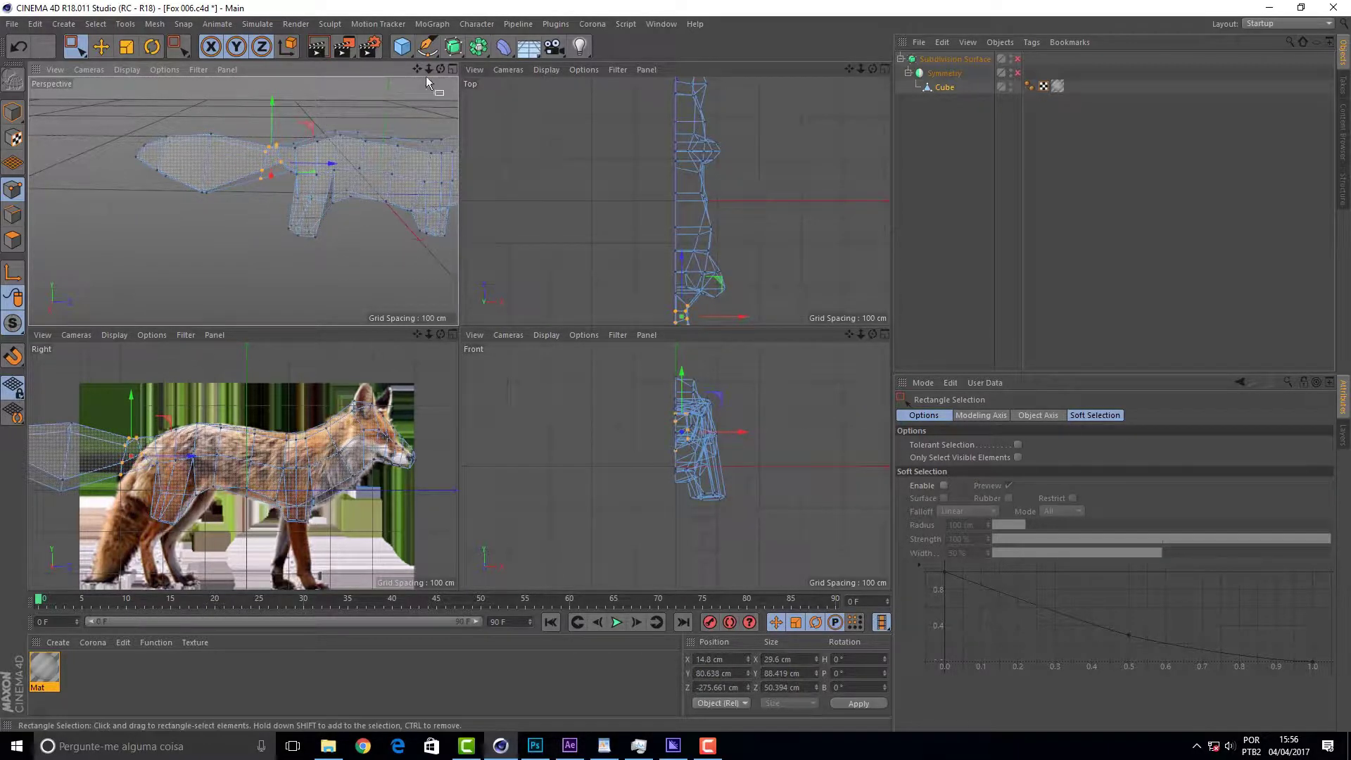
mouse_move(440, 69)
left_mouse_down()
mouse_move(408, 77)
mouse_move(425, 70)
left_mouse_up()
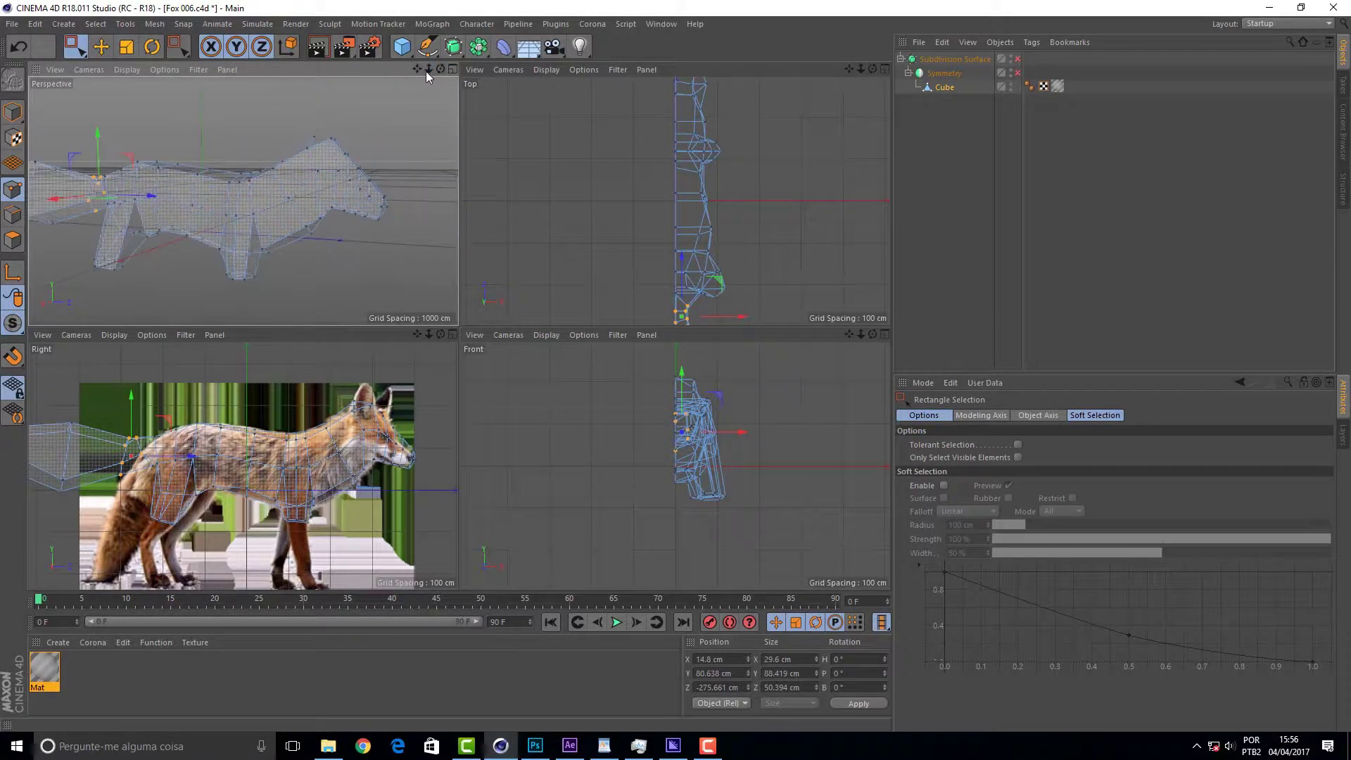
scroll(353, 132, "up", 5)
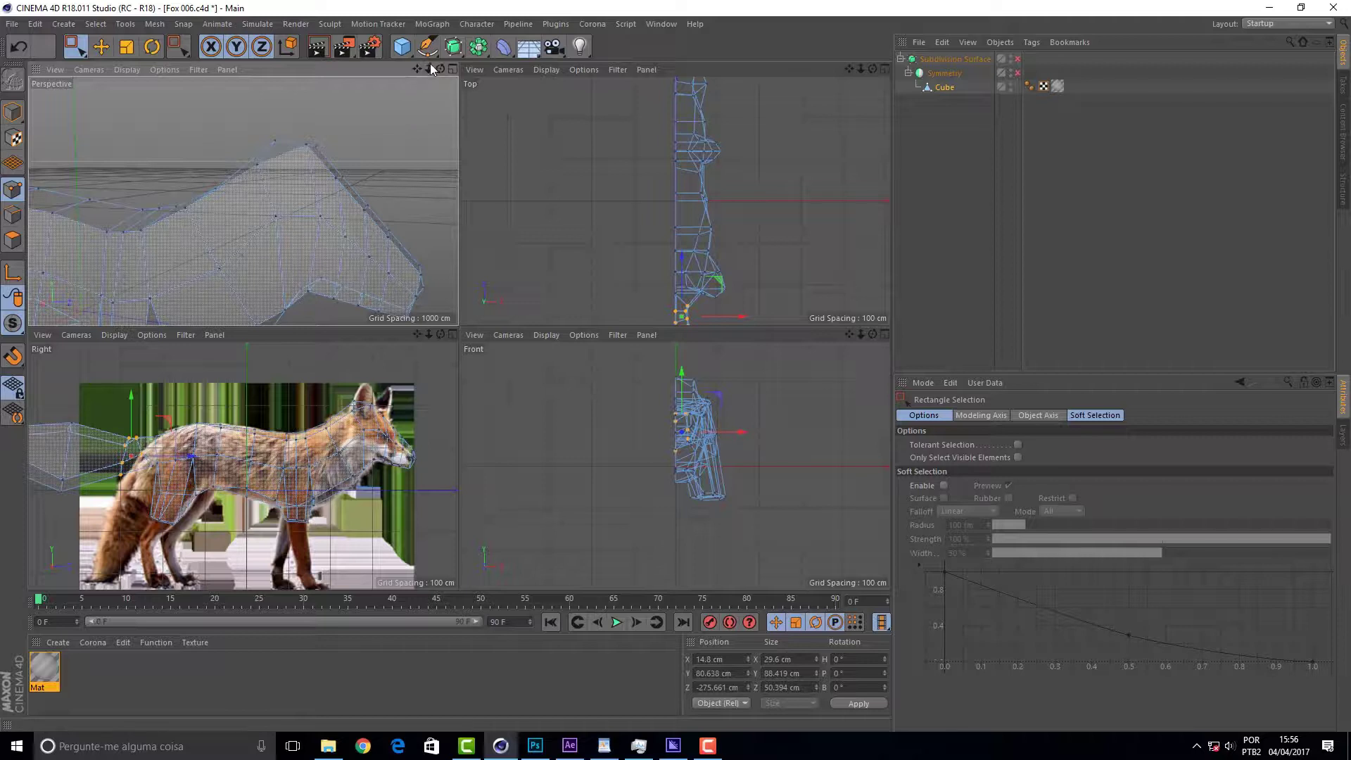
left_click_drag(428, 69, 342, 225)
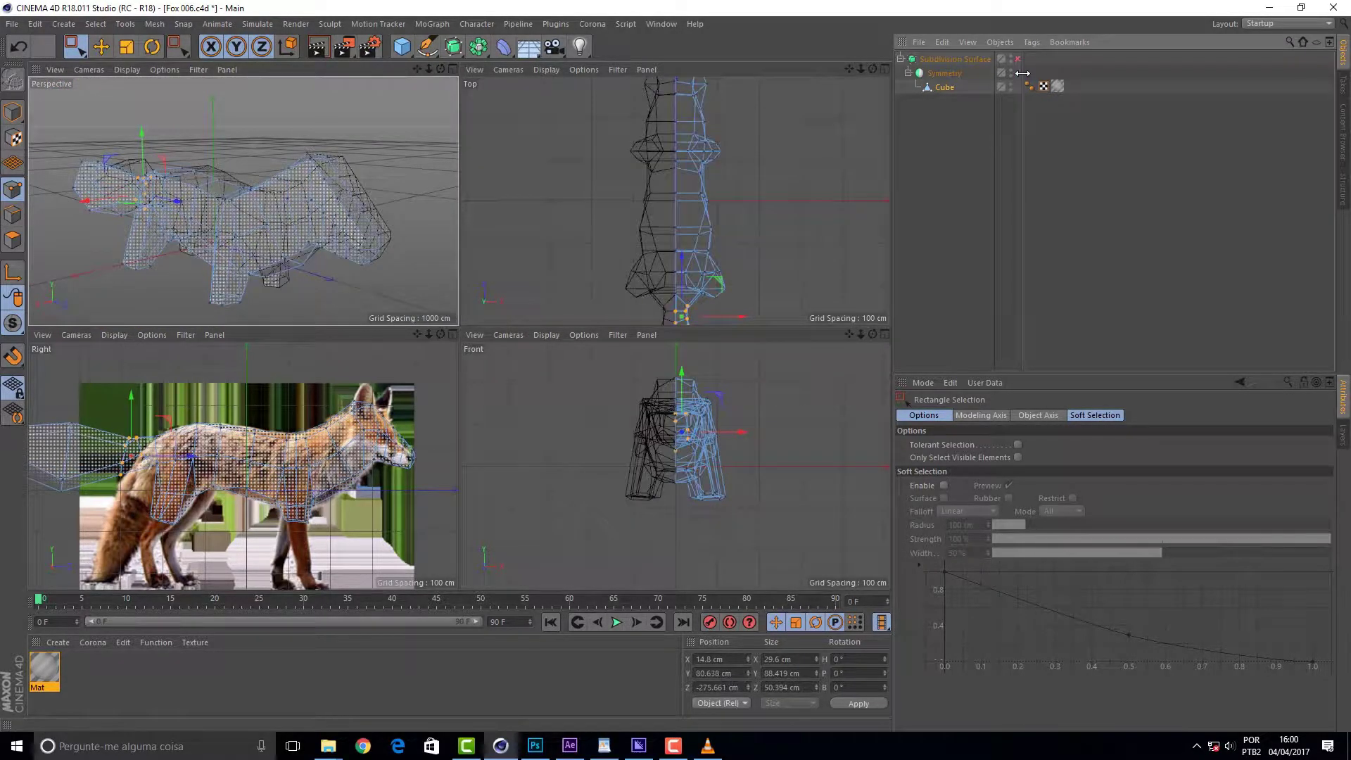
left_click(1018, 73)
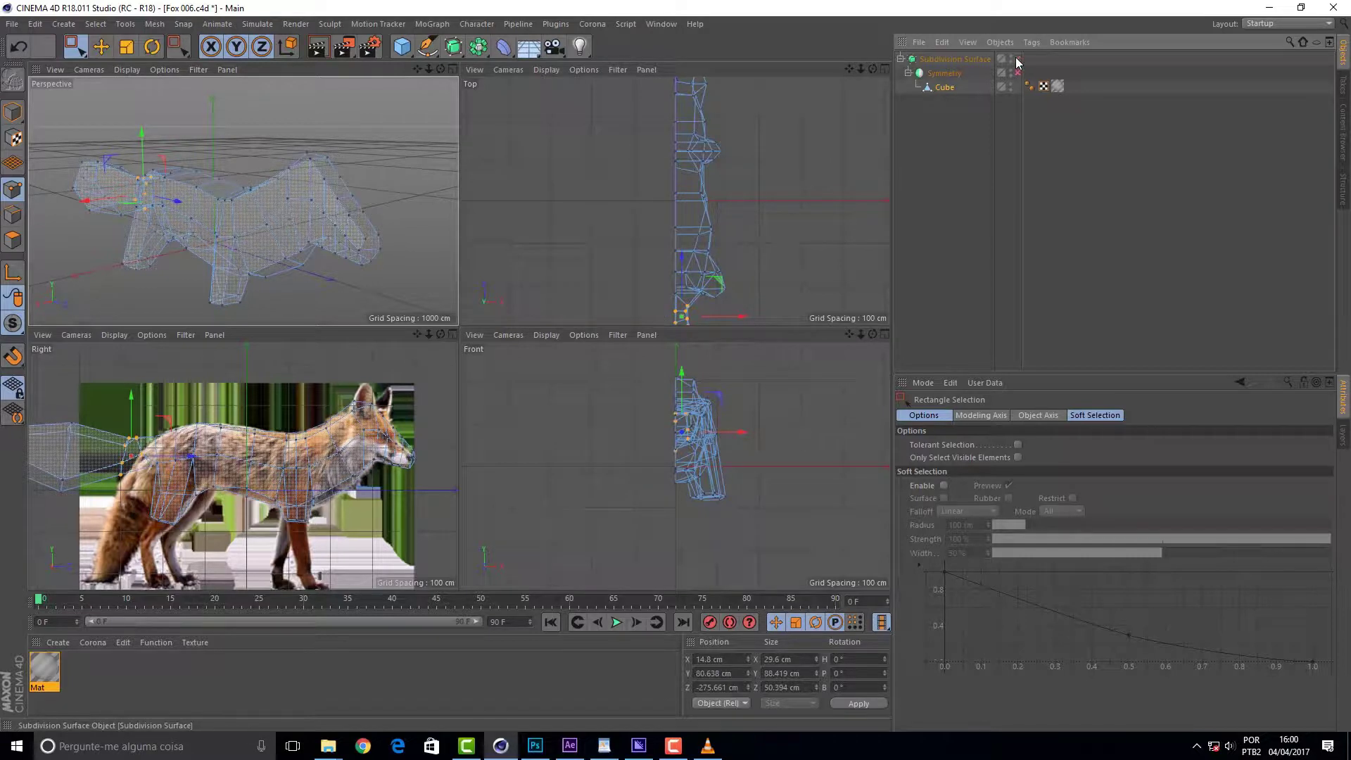
left_click(1019, 60)
left_click(1018, 73)
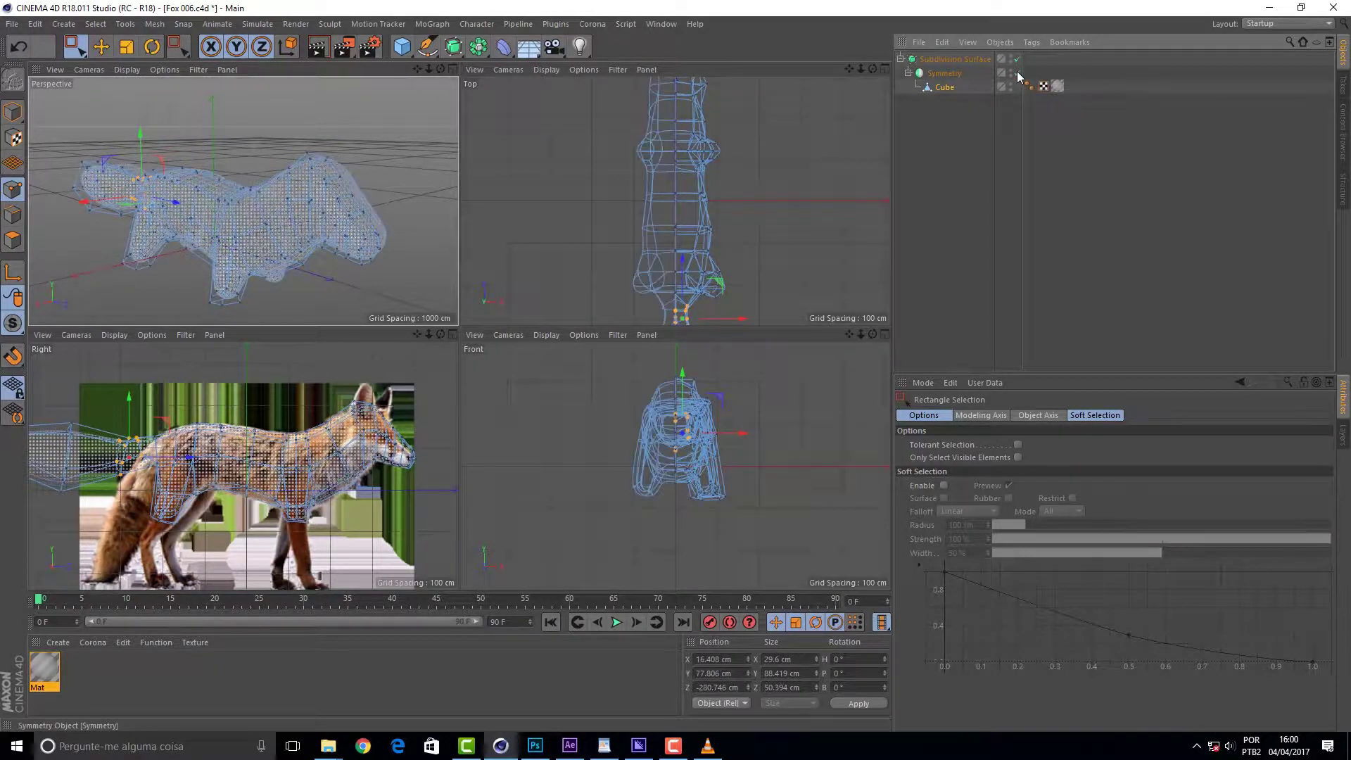
left_click(1018, 60)
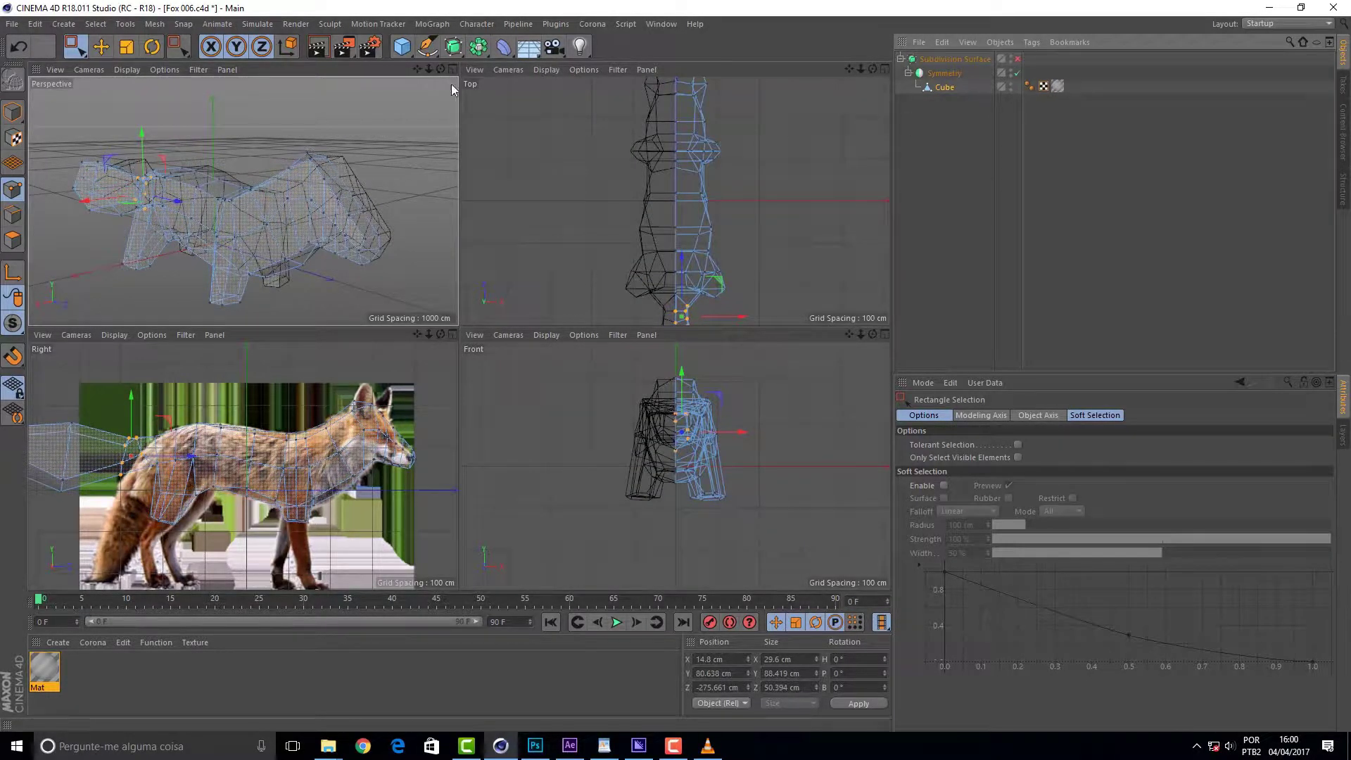
left_click_drag(428, 68, 441, 68)
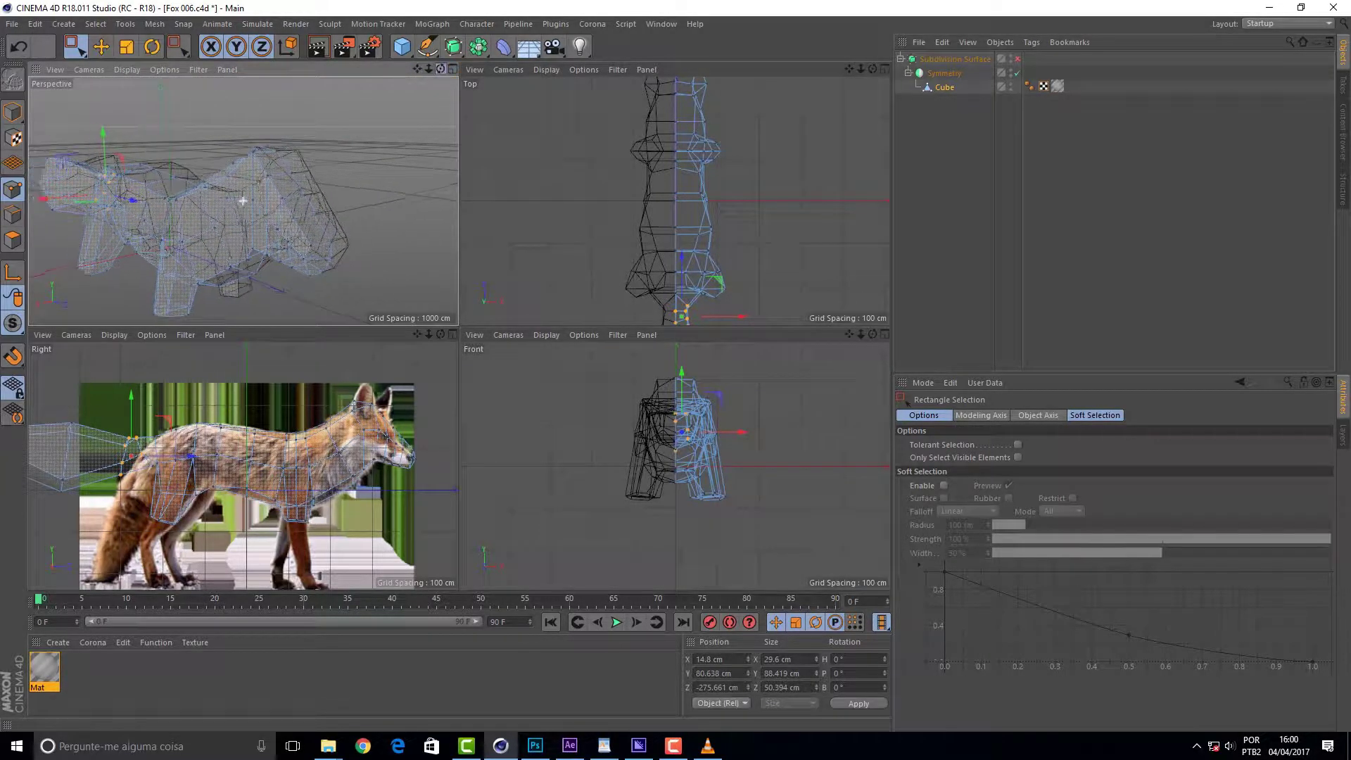
left_click_drag(441, 68, 441, 68)
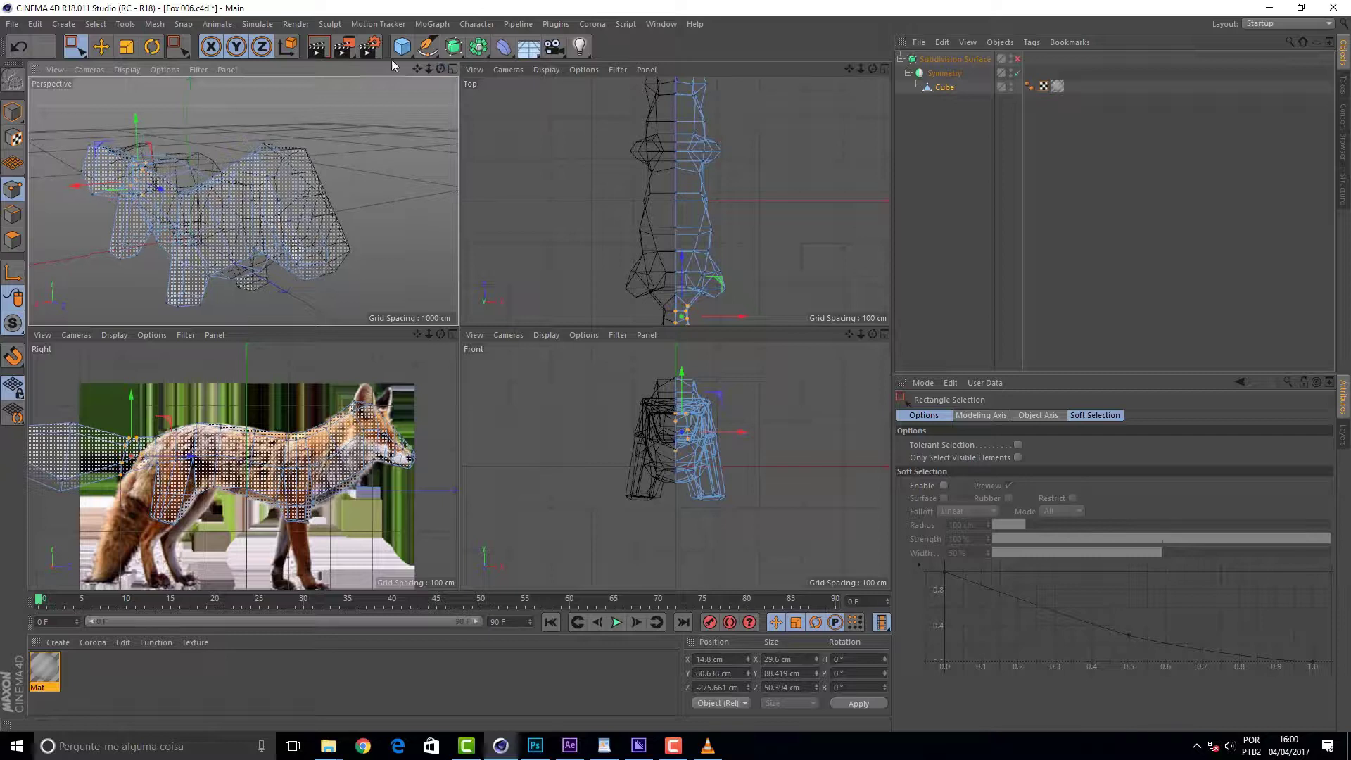
- In Point mode with the Move tool, pull a point on the fox's rear body inward
left_click(10, 195)
left_click(100, 48)
left_click(304, 255)
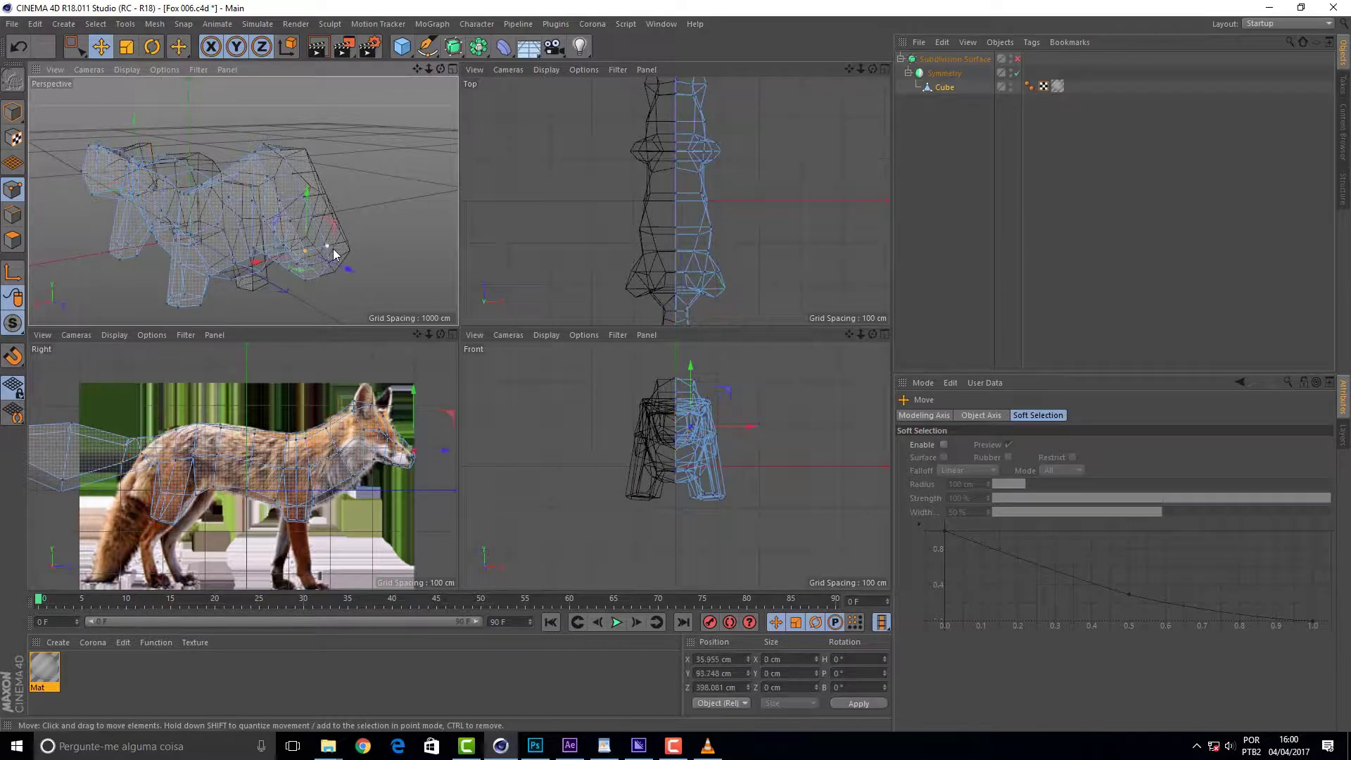
mouse_move(276, 262)
left_mouse_down()
mouse_move(301, 273)
mouse_move(274, 266)
mouse_move(360, 256)
left_mouse_up()
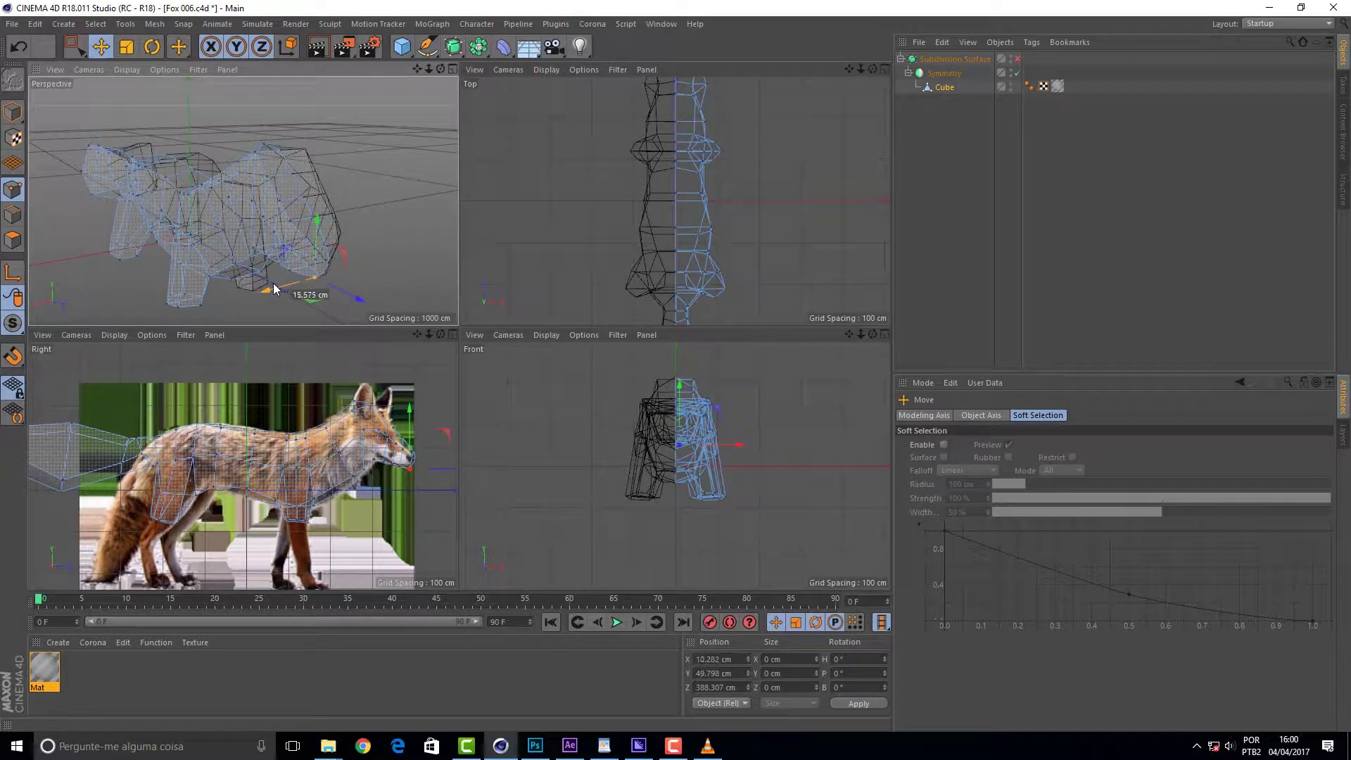
scroll(233, 197, "up", 3)
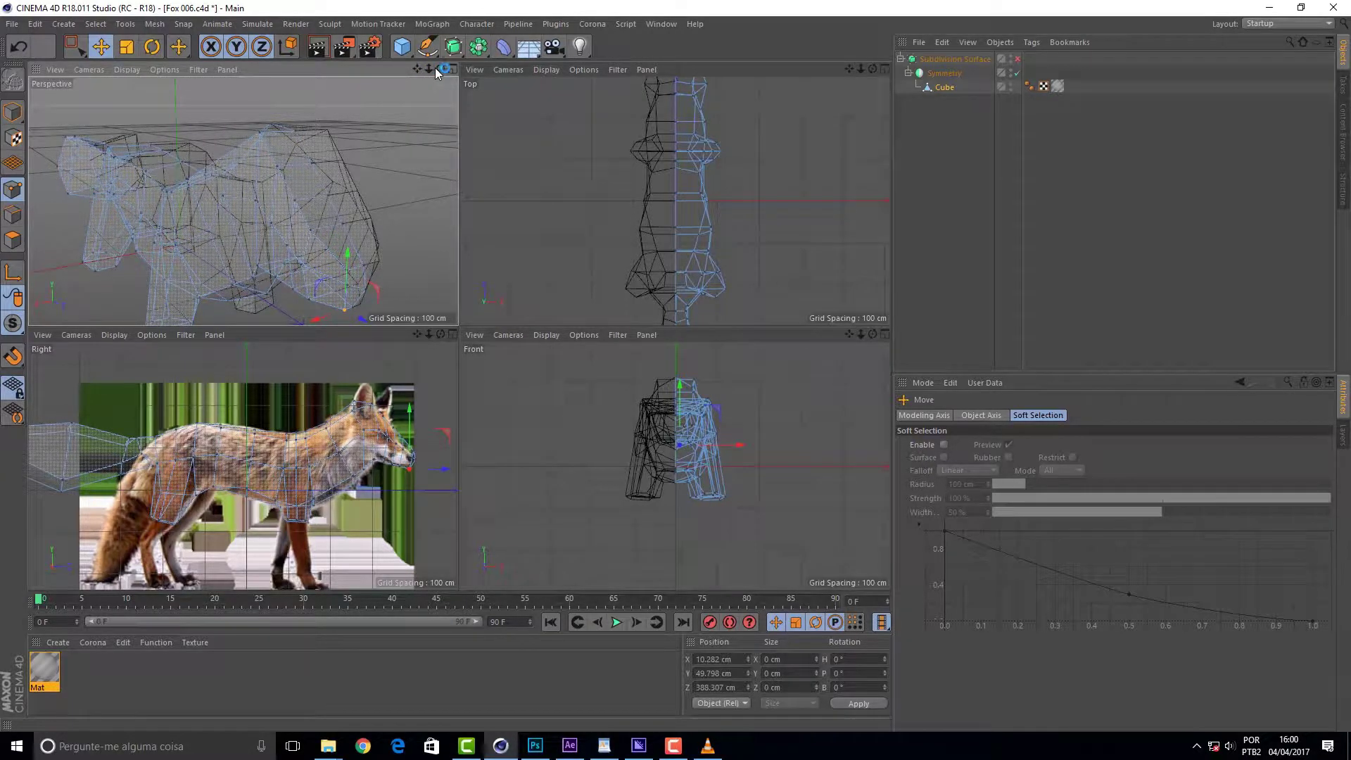
left_click_drag(441, 69, 395, 91)
left_click_drag(243, 202, 243, 204, "alt")
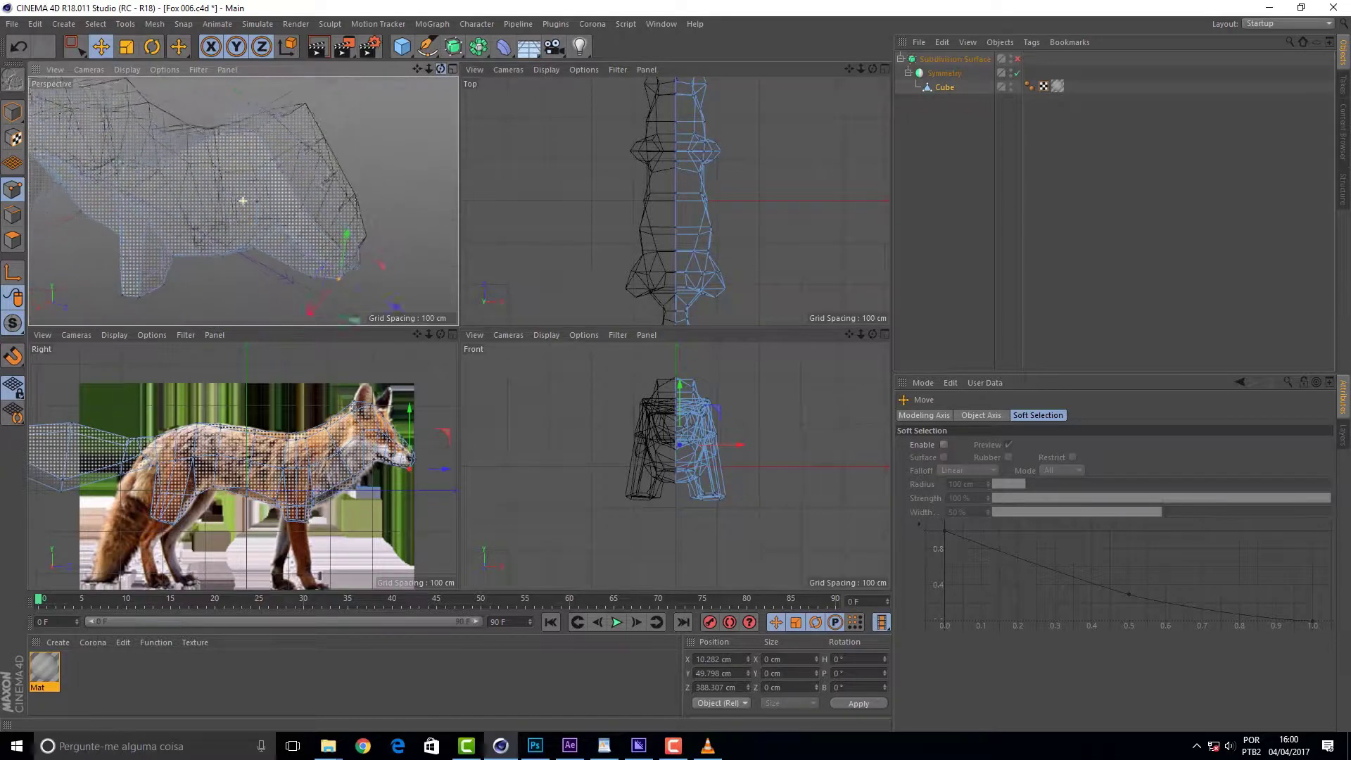
- Shift chest points about 8 cm inward and lower, and raise the muzzle tip slightly
left_click_drag(313, 240, 334, 217)
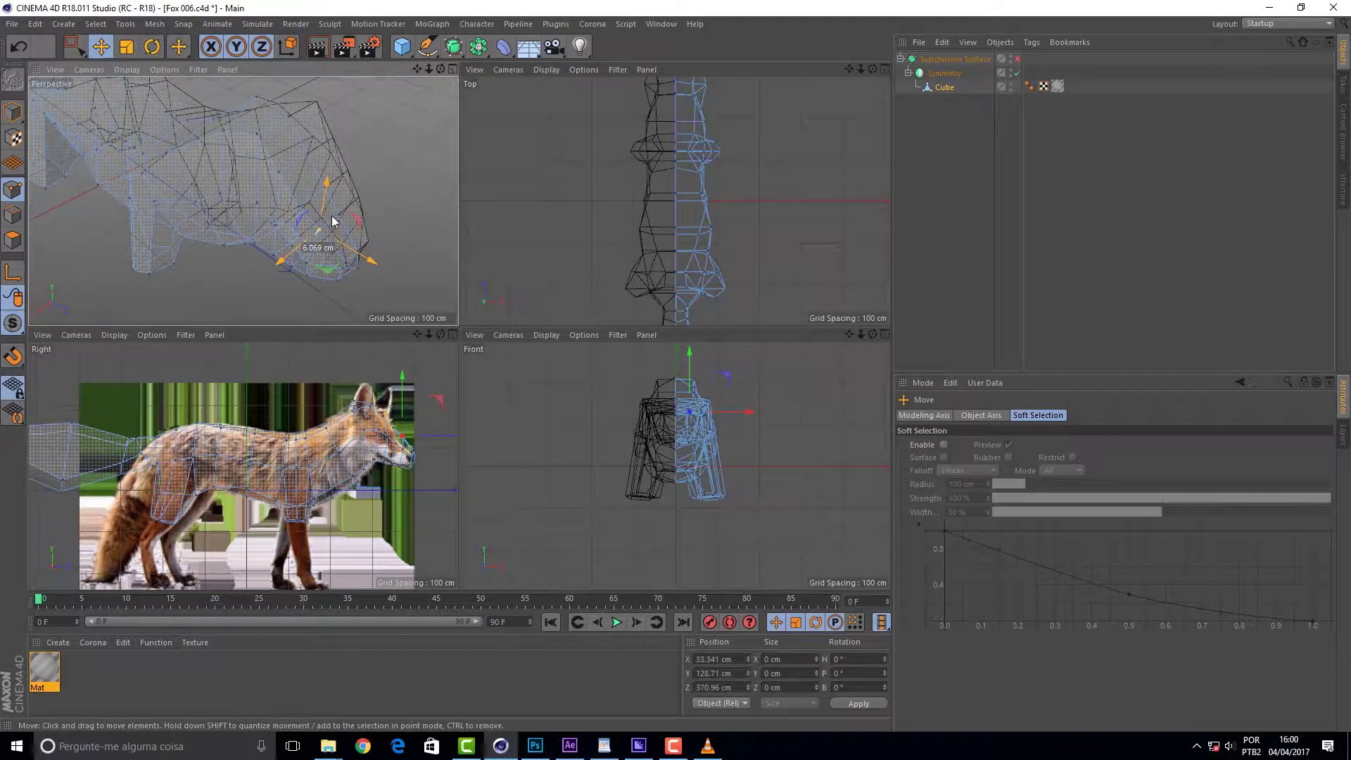
key("ctrl+z")
mouse_move(276, 266)
left_mouse_down()
mouse_move(299, 251)
mouse_move(278, 307)
left_mouse_up()
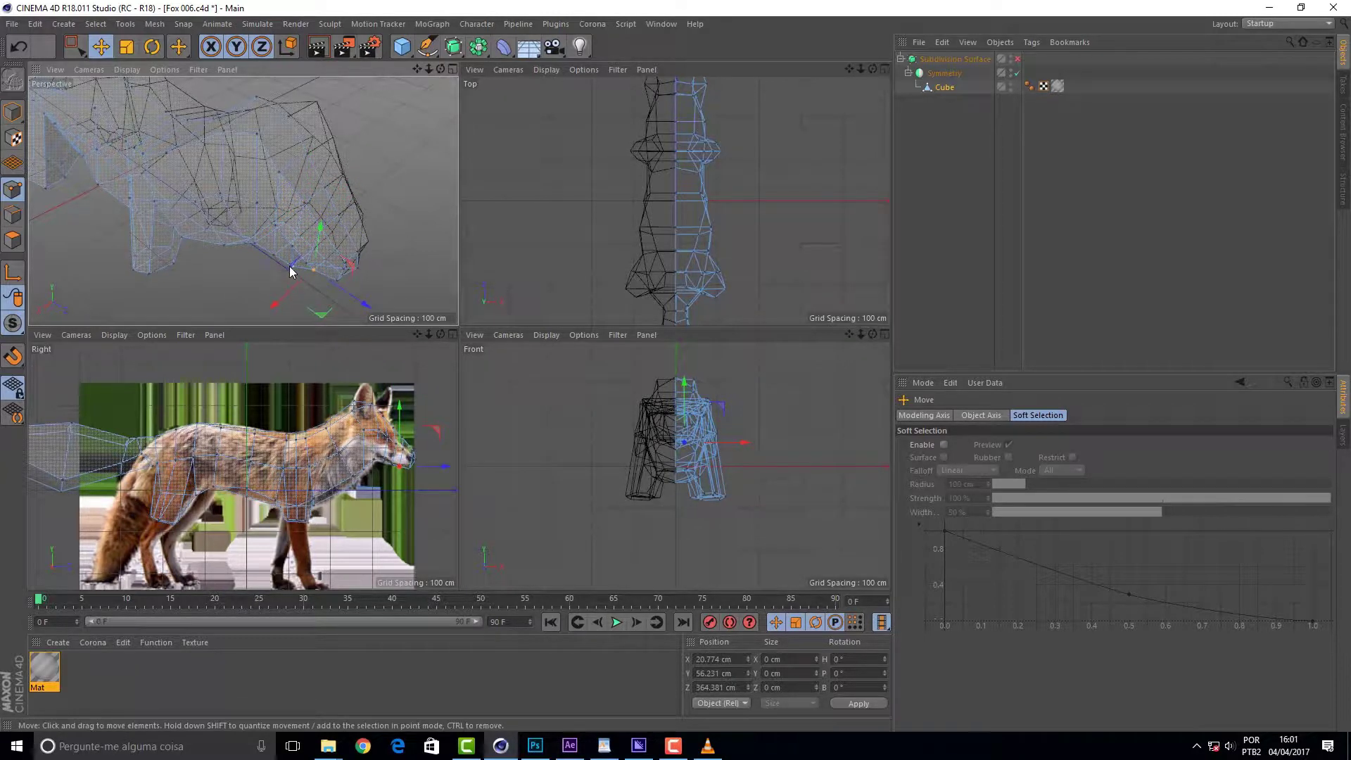
left_click_drag(255, 295, 277, 266)
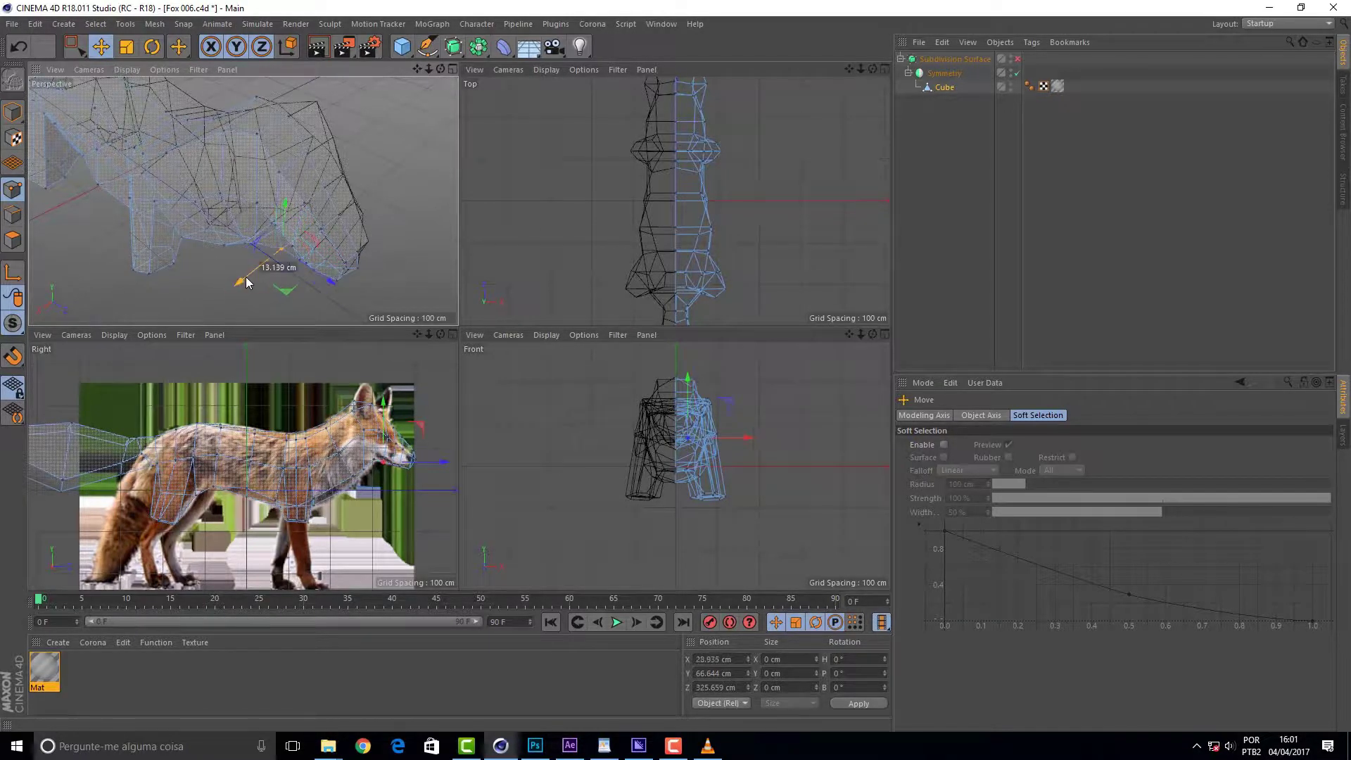
left_click(358, 269)
left_click_drag(367, 283, 360, 276)
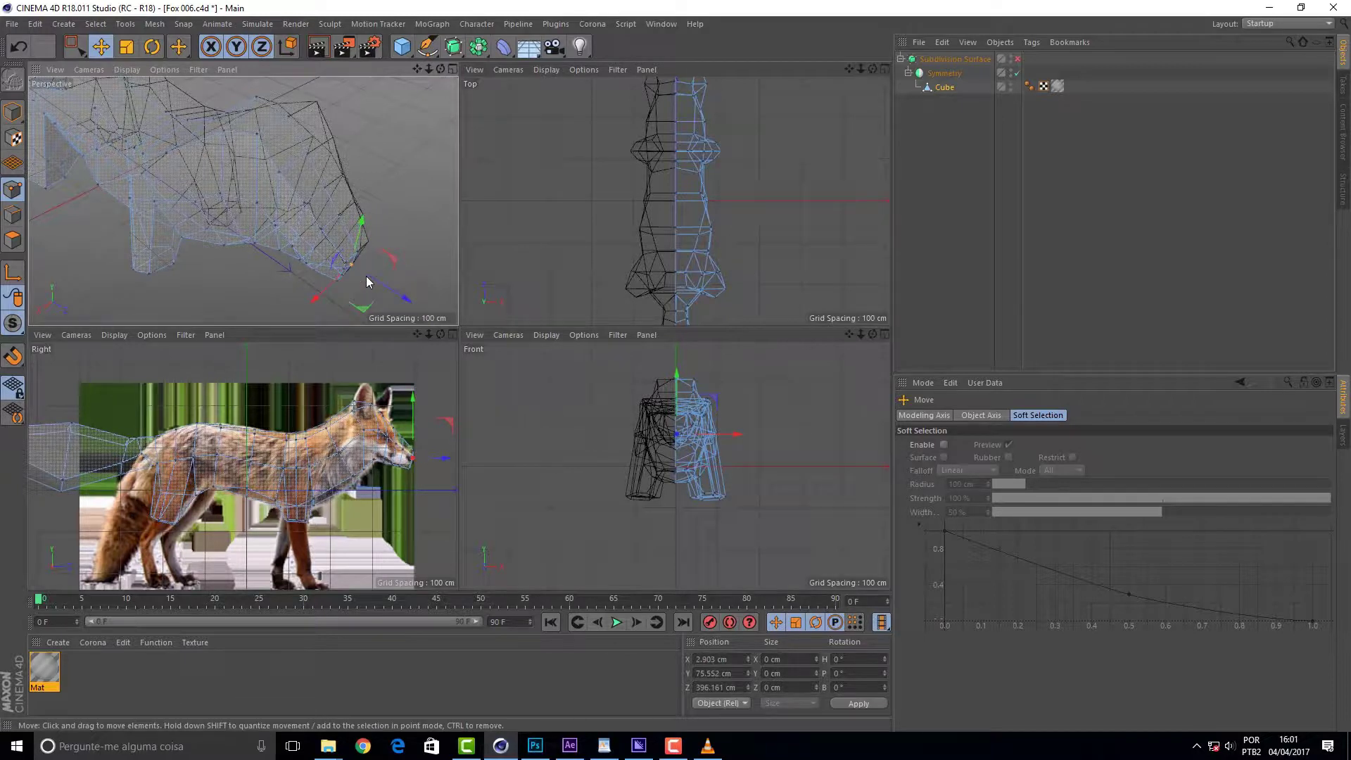
left_click_drag(440, 69, 394, 127)
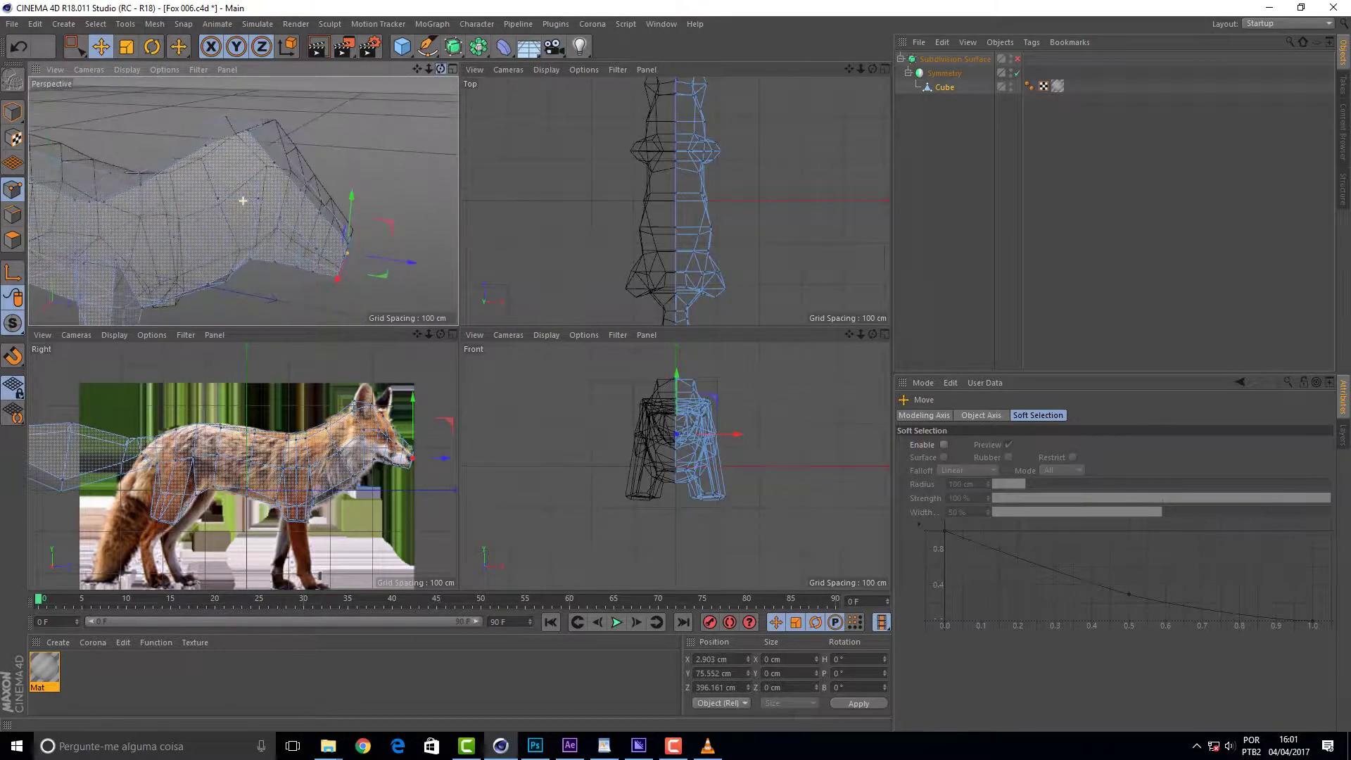
- Reposition a point on the side of the fox's head
left_click_drag(441, 68, 422, 99)
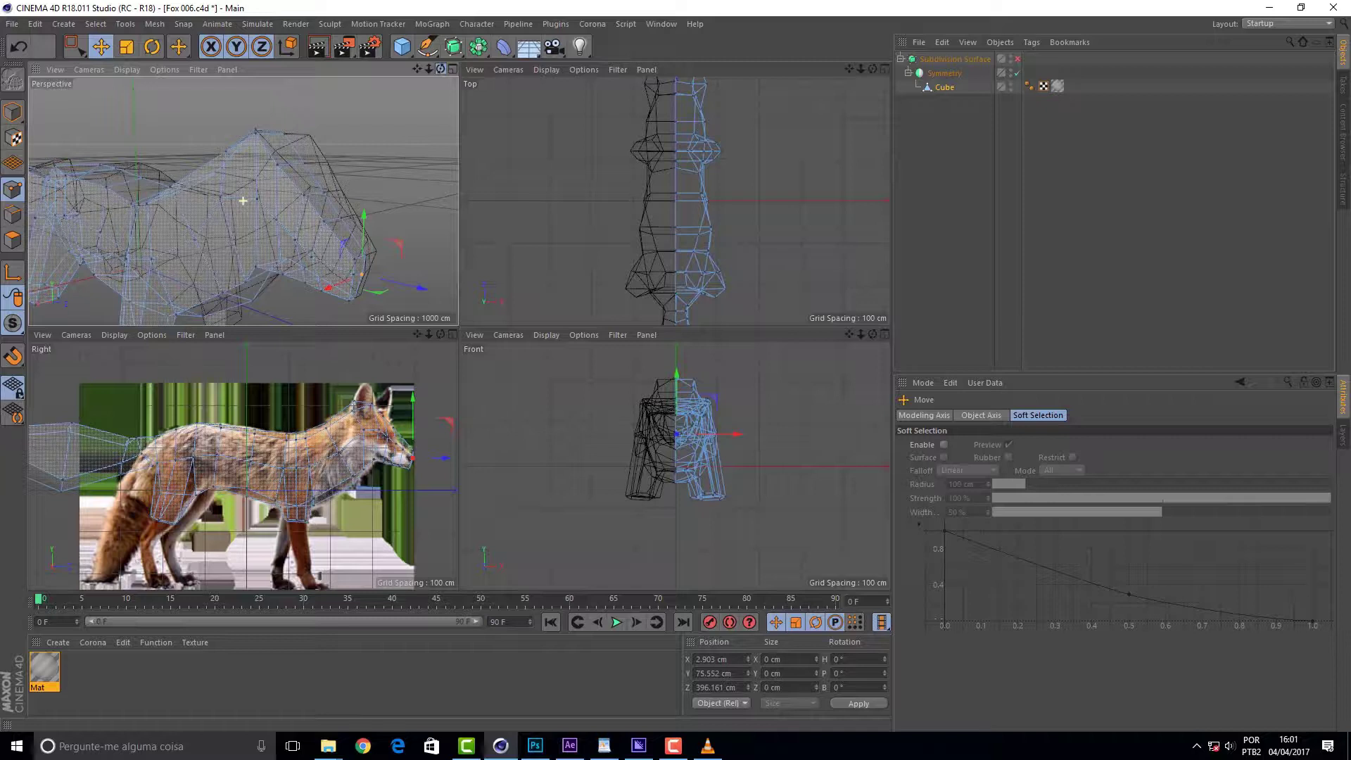
mouse_move(347, 304)
left_mouse_down()
mouse_move(366, 297)
mouse_move(351, 248)
mouse_move(412, 245)
left_mouse_up()
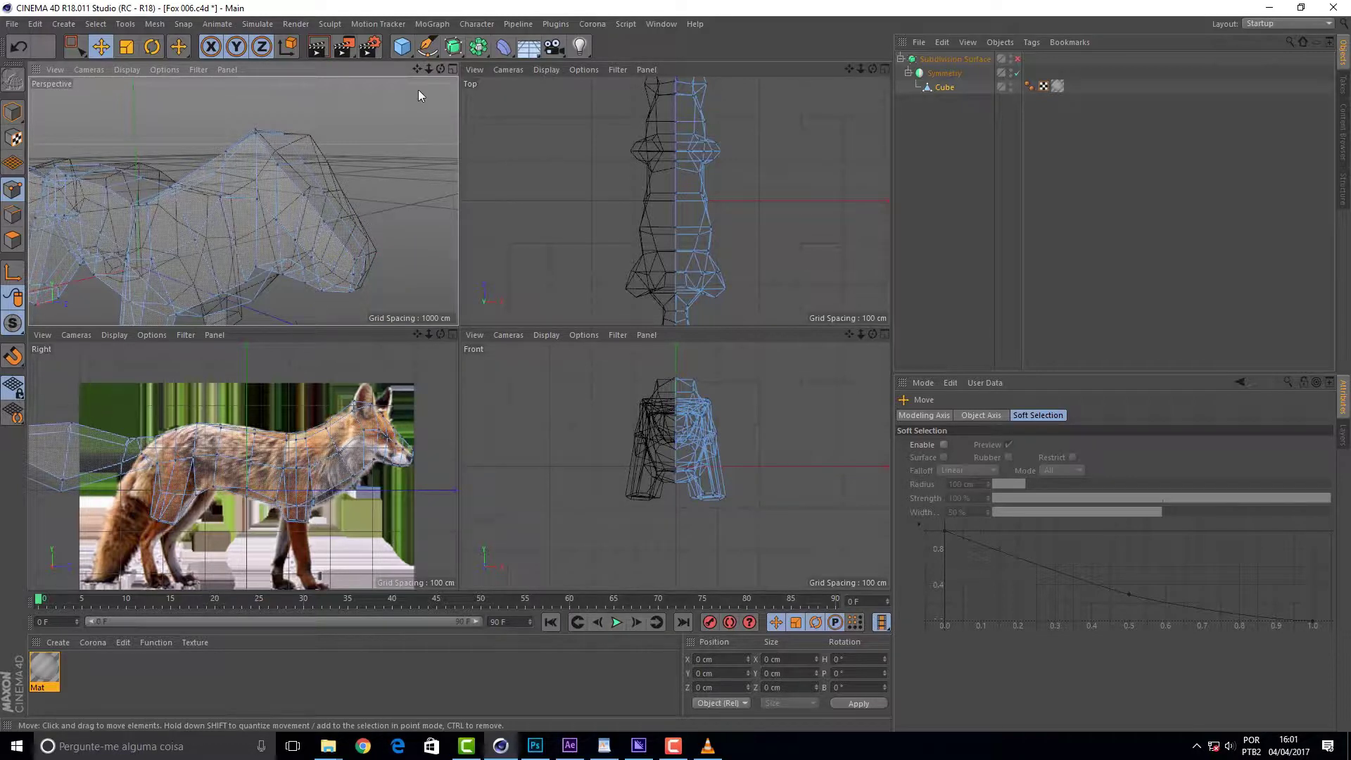
mouse_move(440, 69)
left_mouse_down()
mouse_move(493, 98)
mouse_move(385, 143)
left_mouse_up()
- Switch to Edge mode and select an edge on the fox's head
left_click(297, 219)
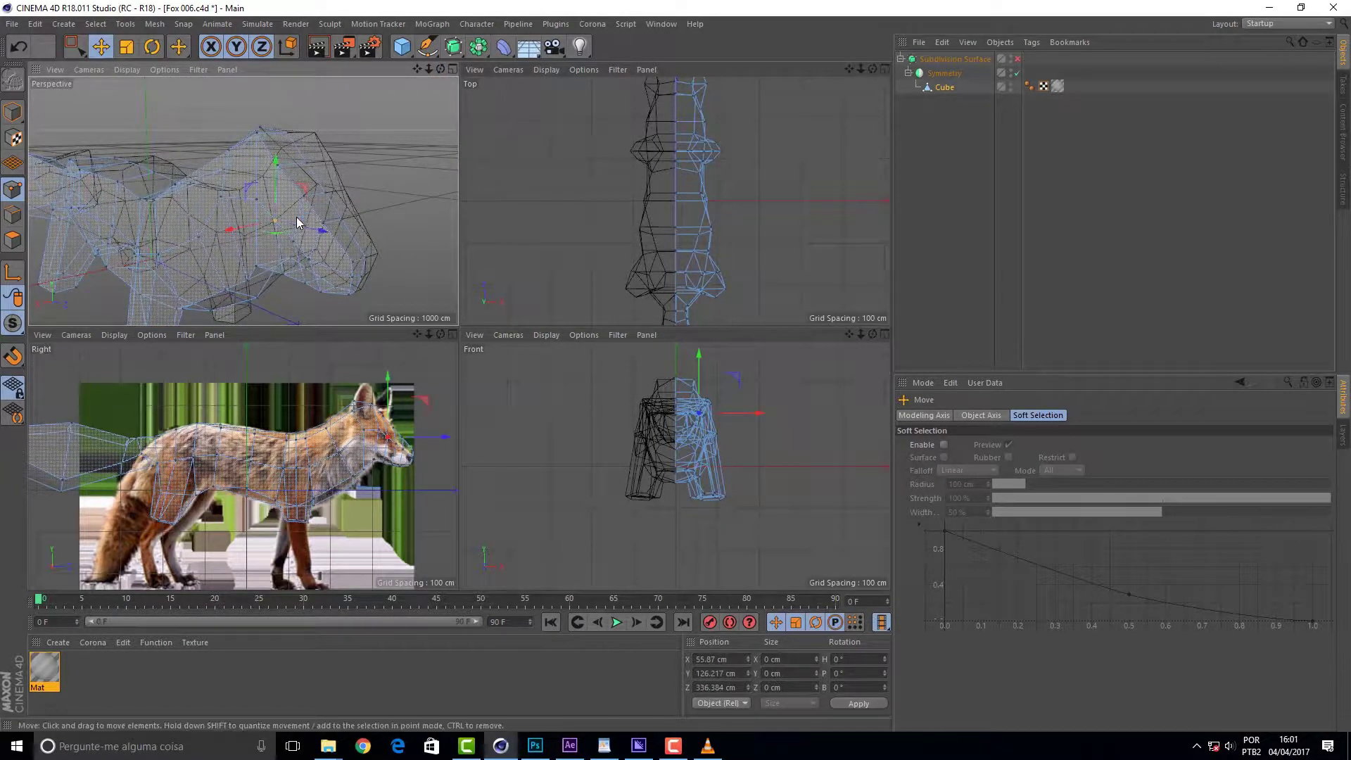
right_click(297, 219)
key("Escape")
left_click(13, 215)
left_click(297, 223)
right_click(297, 222)
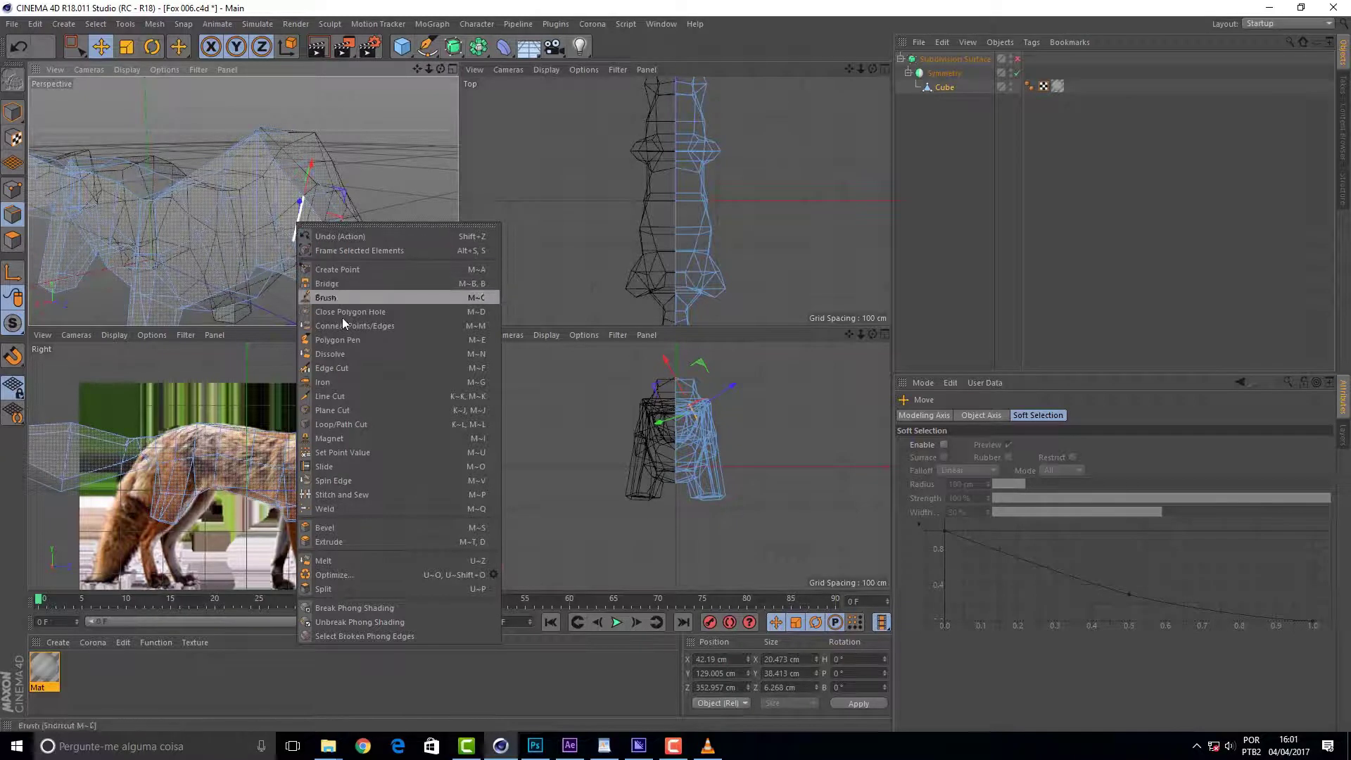
- Cut a Loop/Path Cut edge loop along the fox body at about 53% across
left_click(365, 424)
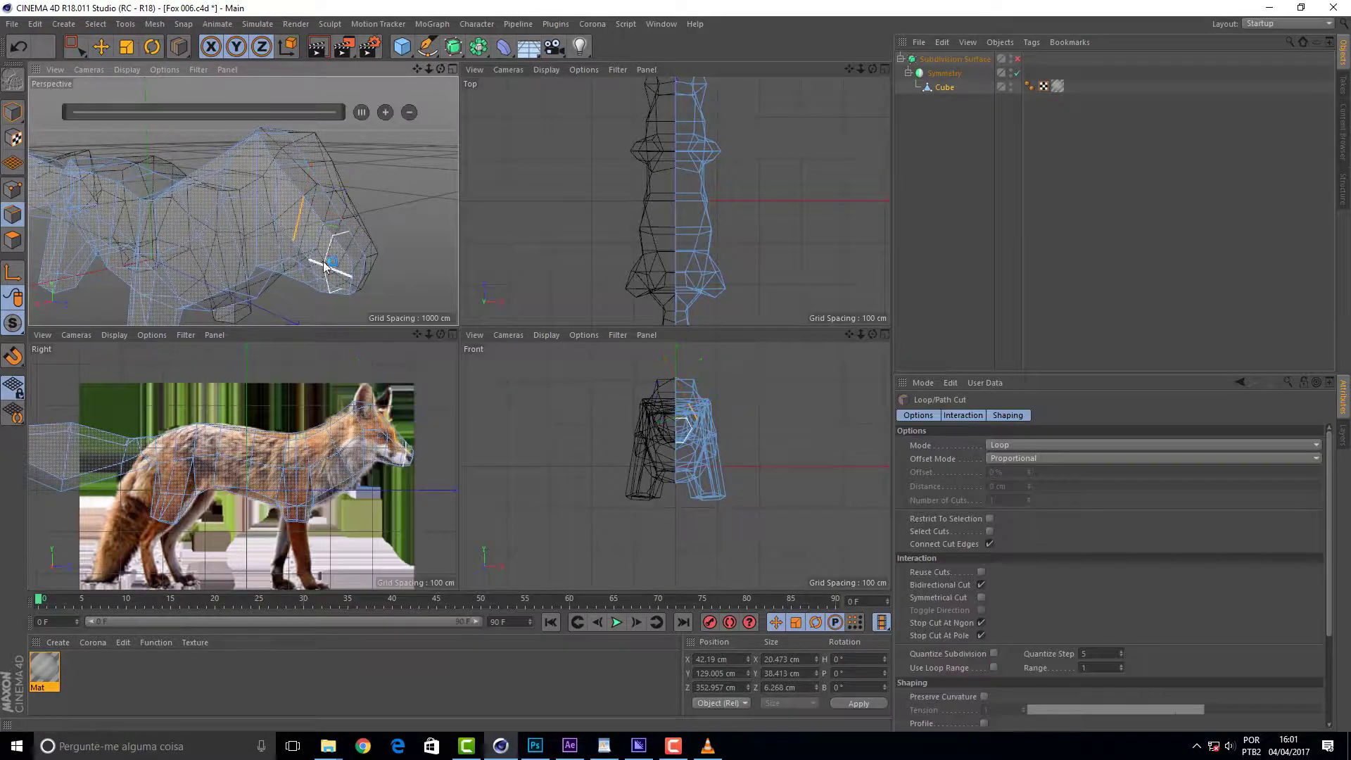
left_click(295, 224)
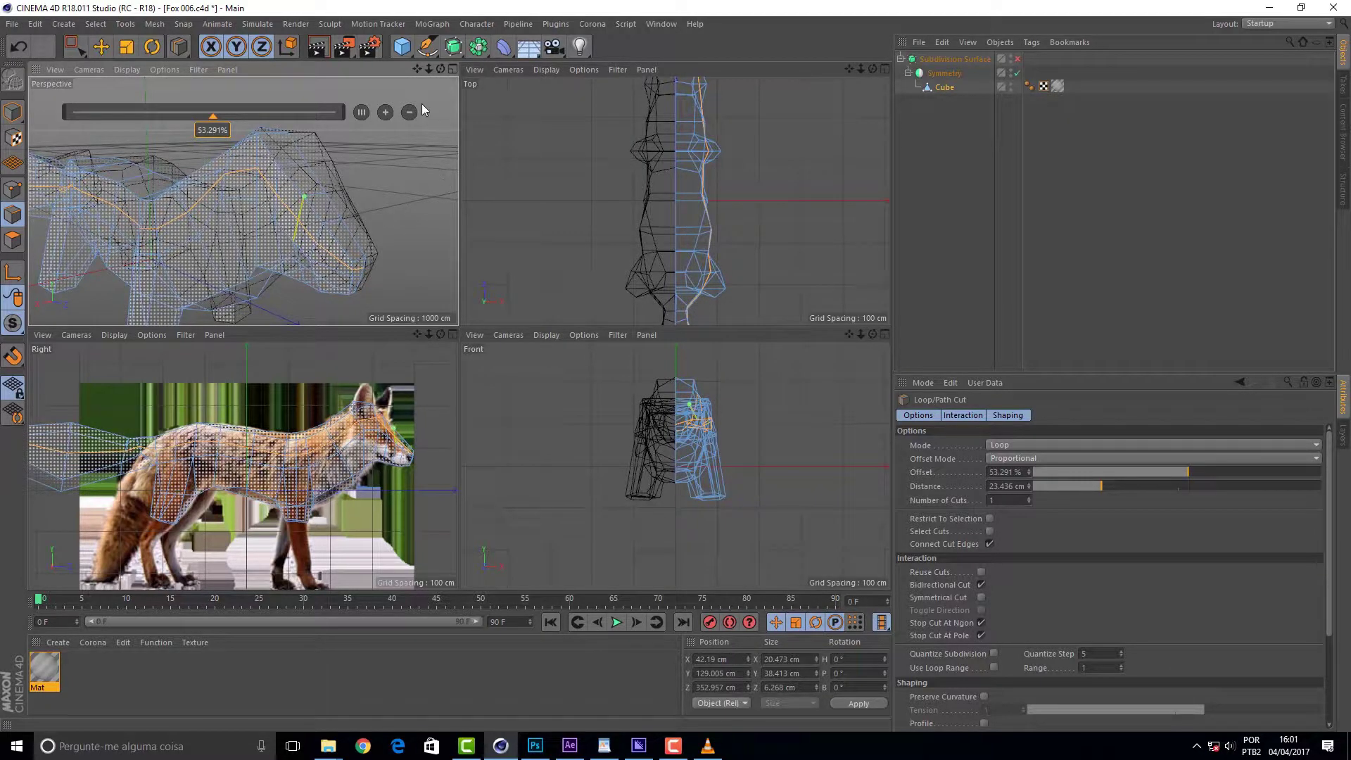
mouse_move(440, 69)
left_mouse_down()
mouse_move(394, 85)
mouse_move(422, 78)
left_mouse_up()
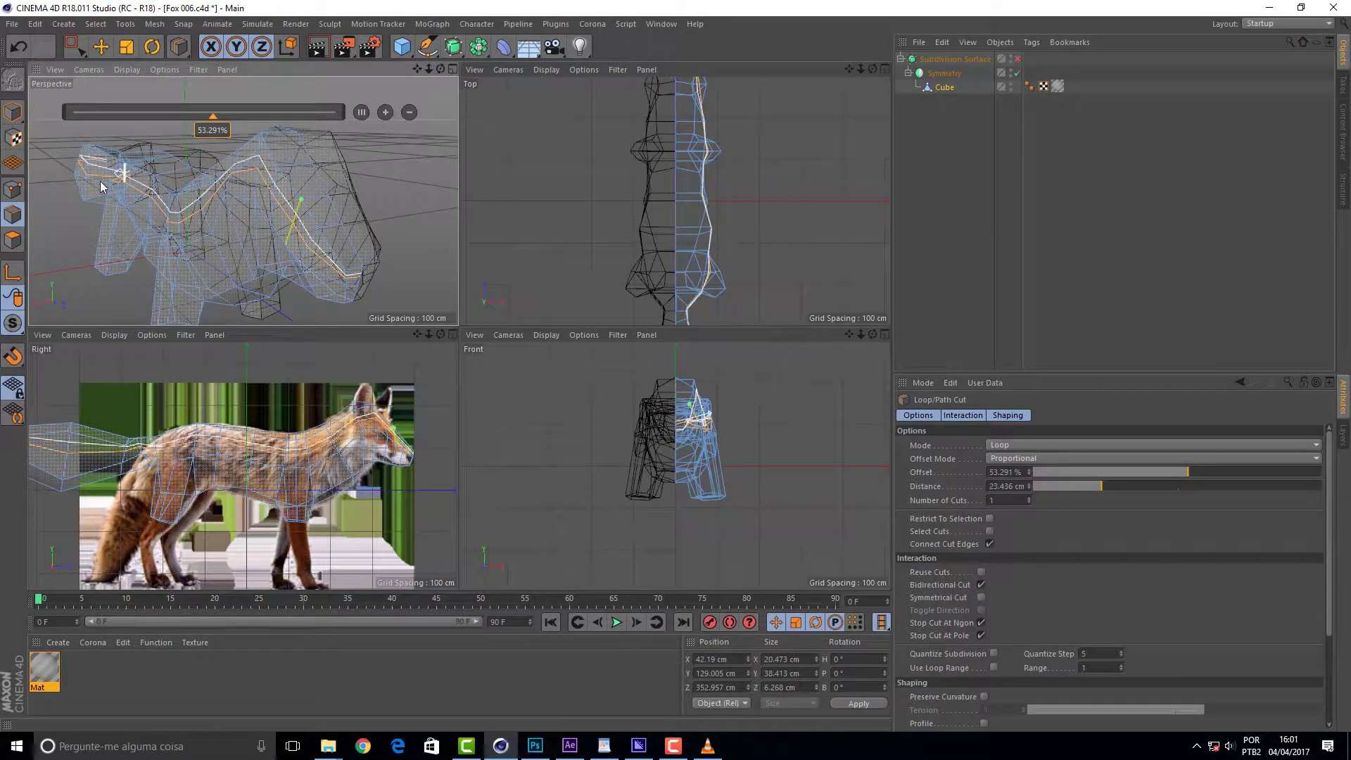
left_click(18, 196)
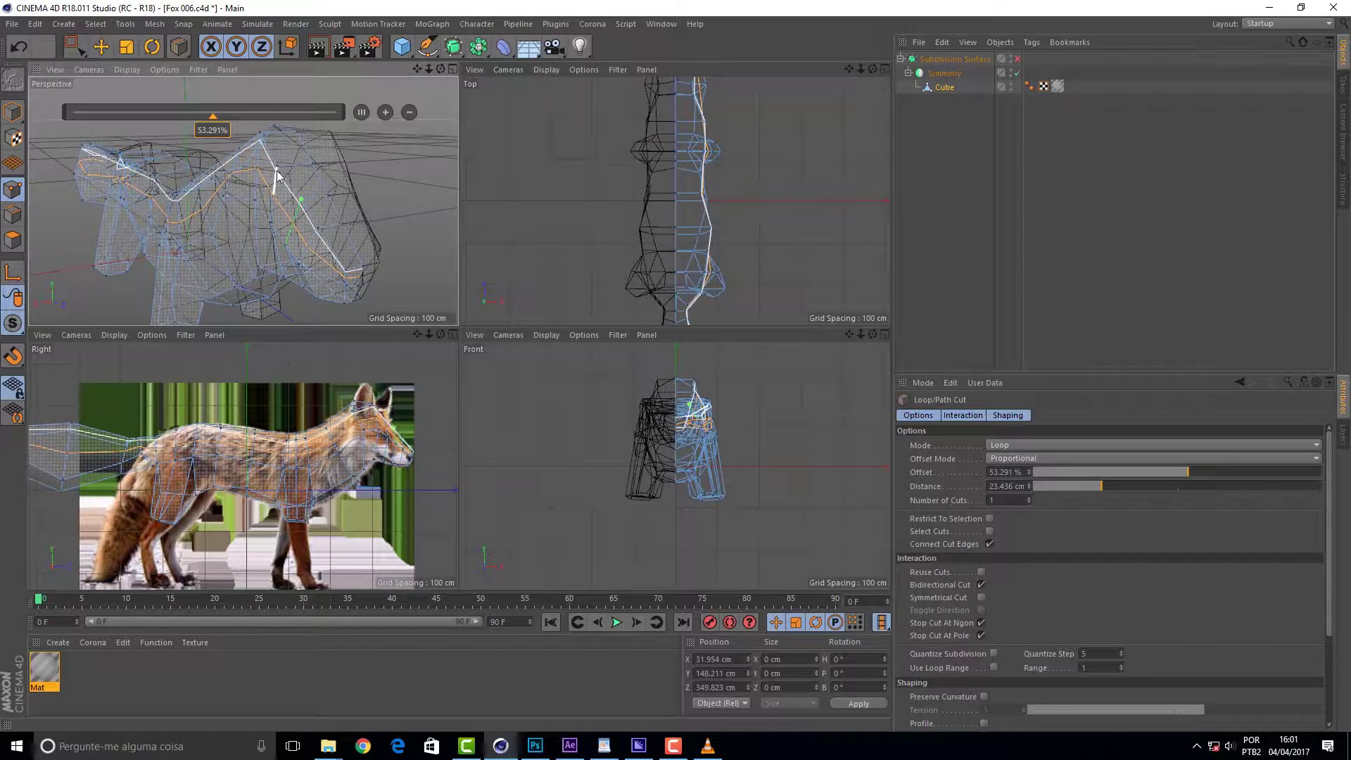
- Shift several front points of the fox along the X axis to follow the reference
key("e")
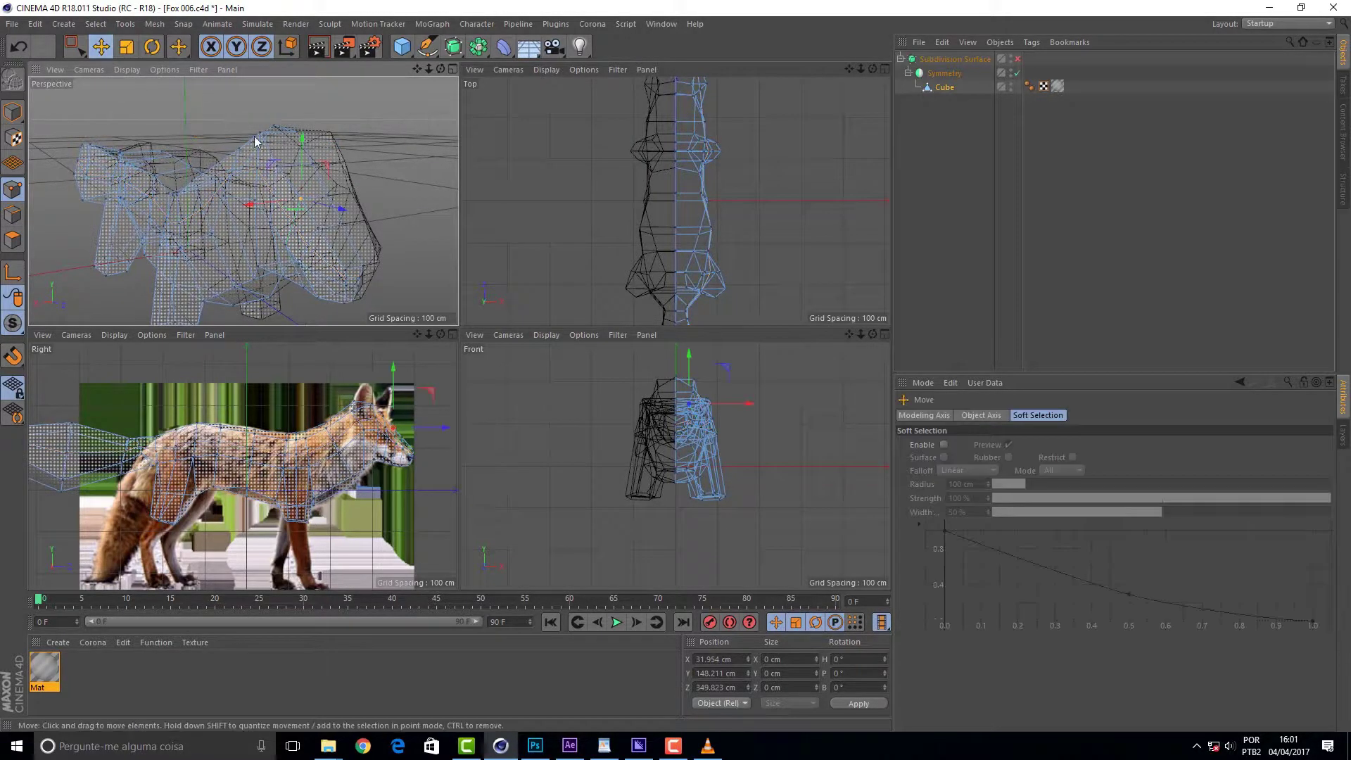
left_click(279, 171)
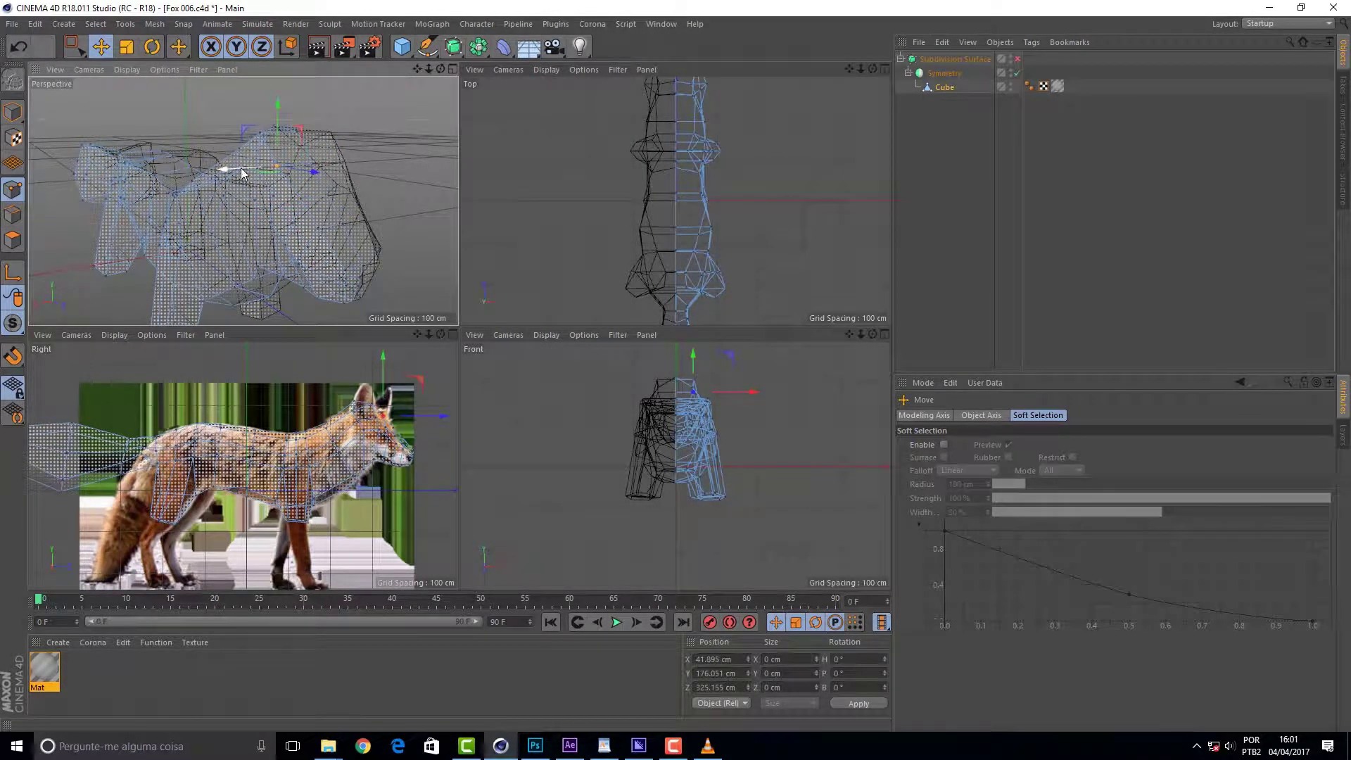
left_click_drag(242, 172, 255, 173)
left_click(307, 204)
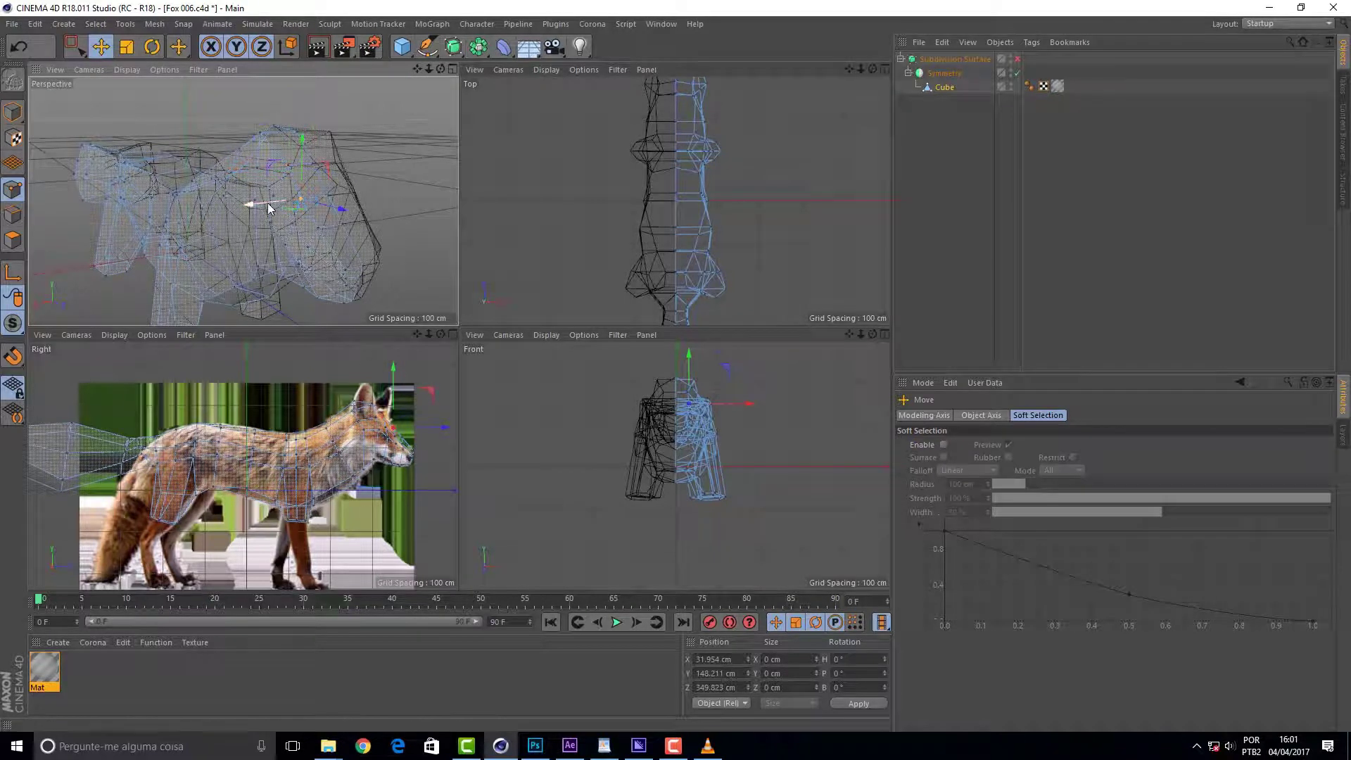
left_click_drag(314, 230, 290, 237)
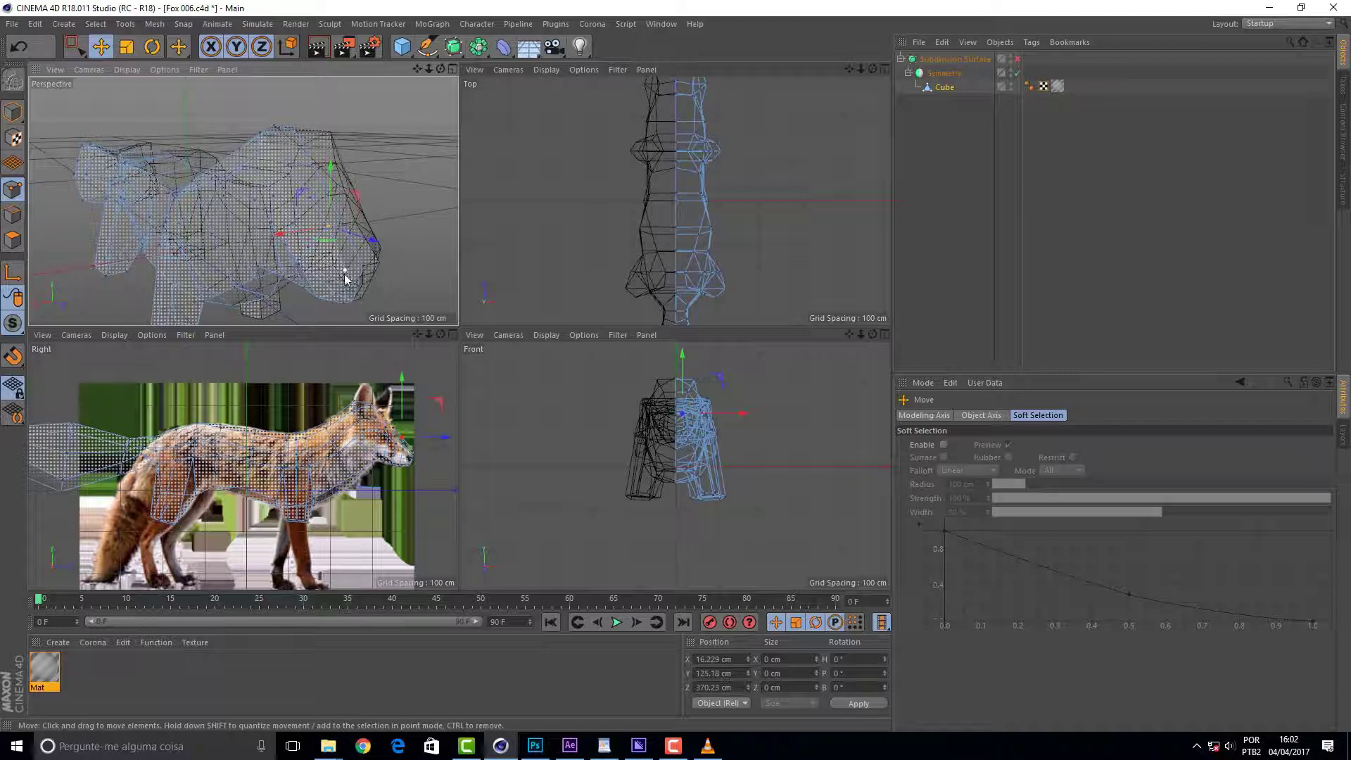
left_click_drag(346, 276, 314, 278)
left_click_drag(428, 69, 244, 201)
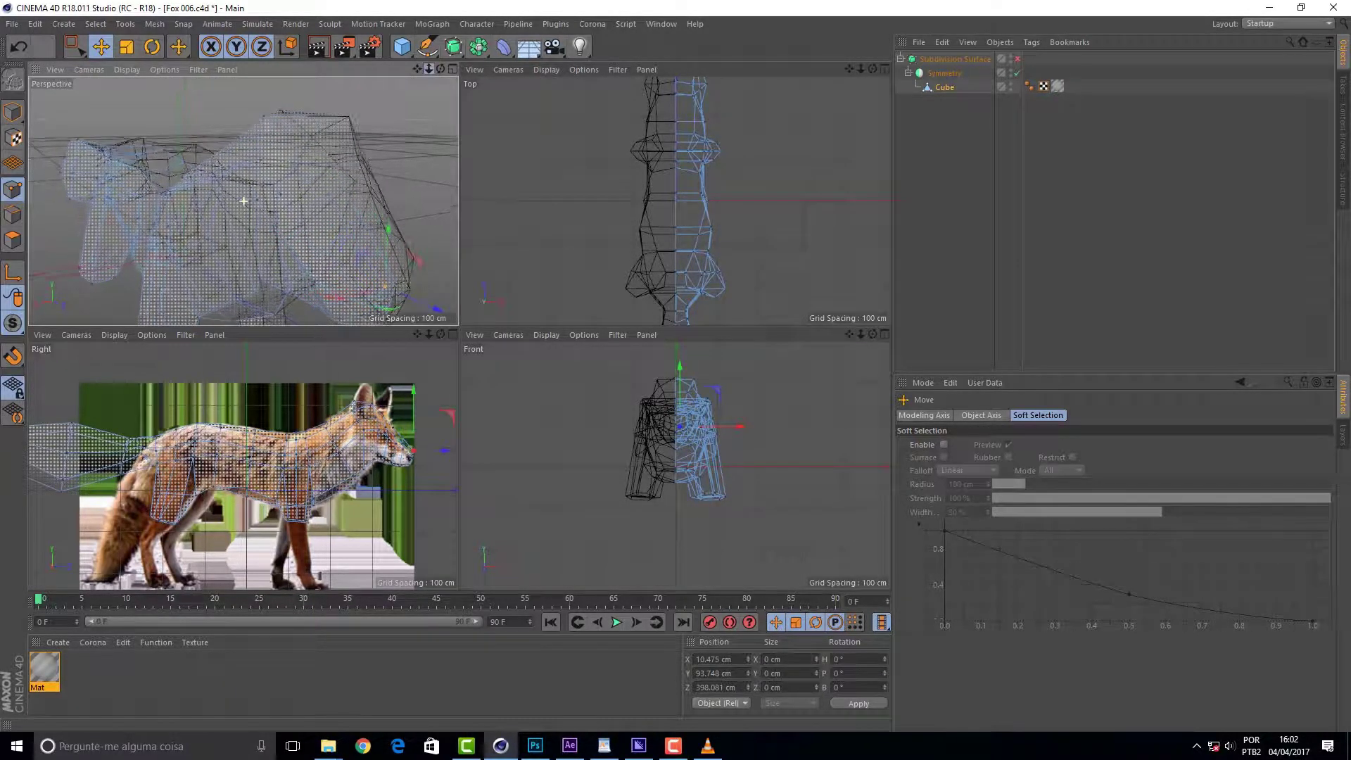
- Pull a point near the fox's head and neck up and forward
left_click_drag(441, 69, 366, 106)
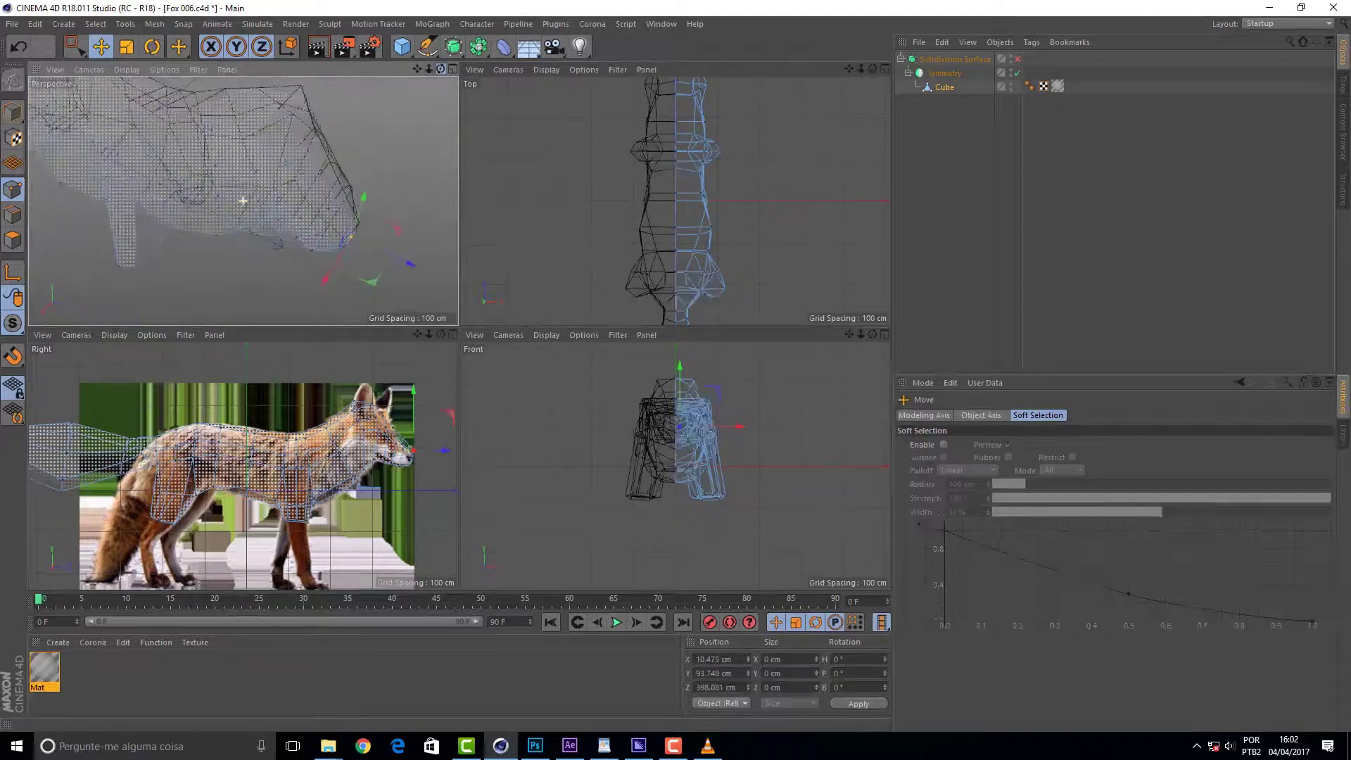
left_click_drag(243, 201, 256, 126)
left_click(231, 130)
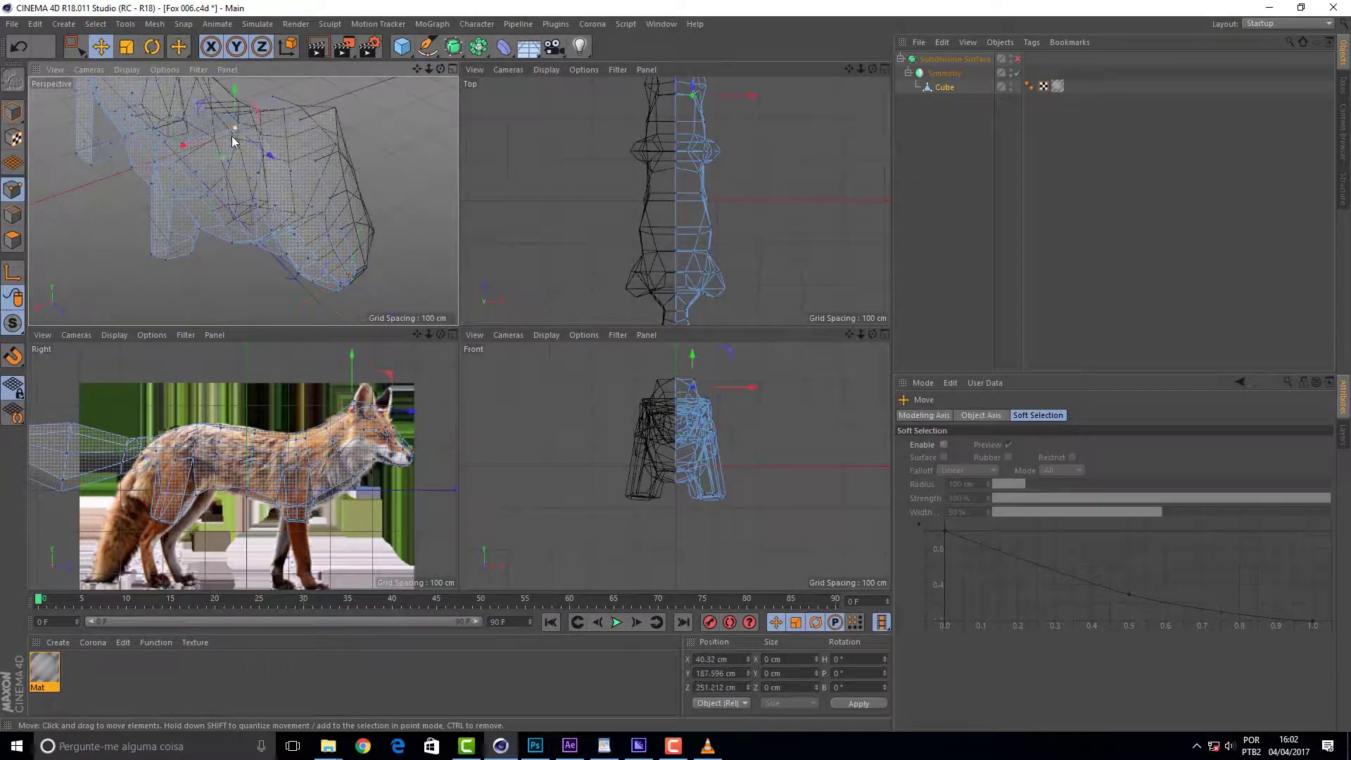
left_click(162, 143)
left_click(162, 141)
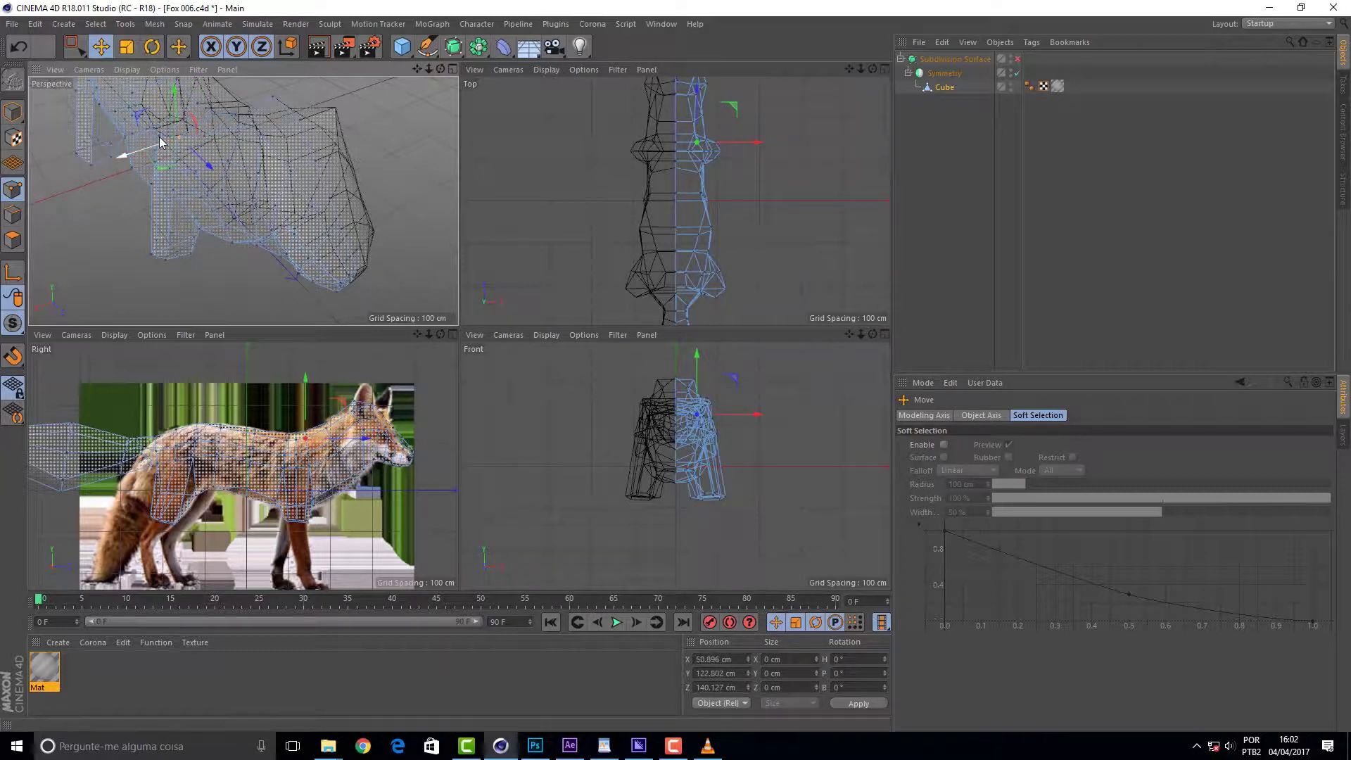
left_click_drag(160, 142, 141, 138)
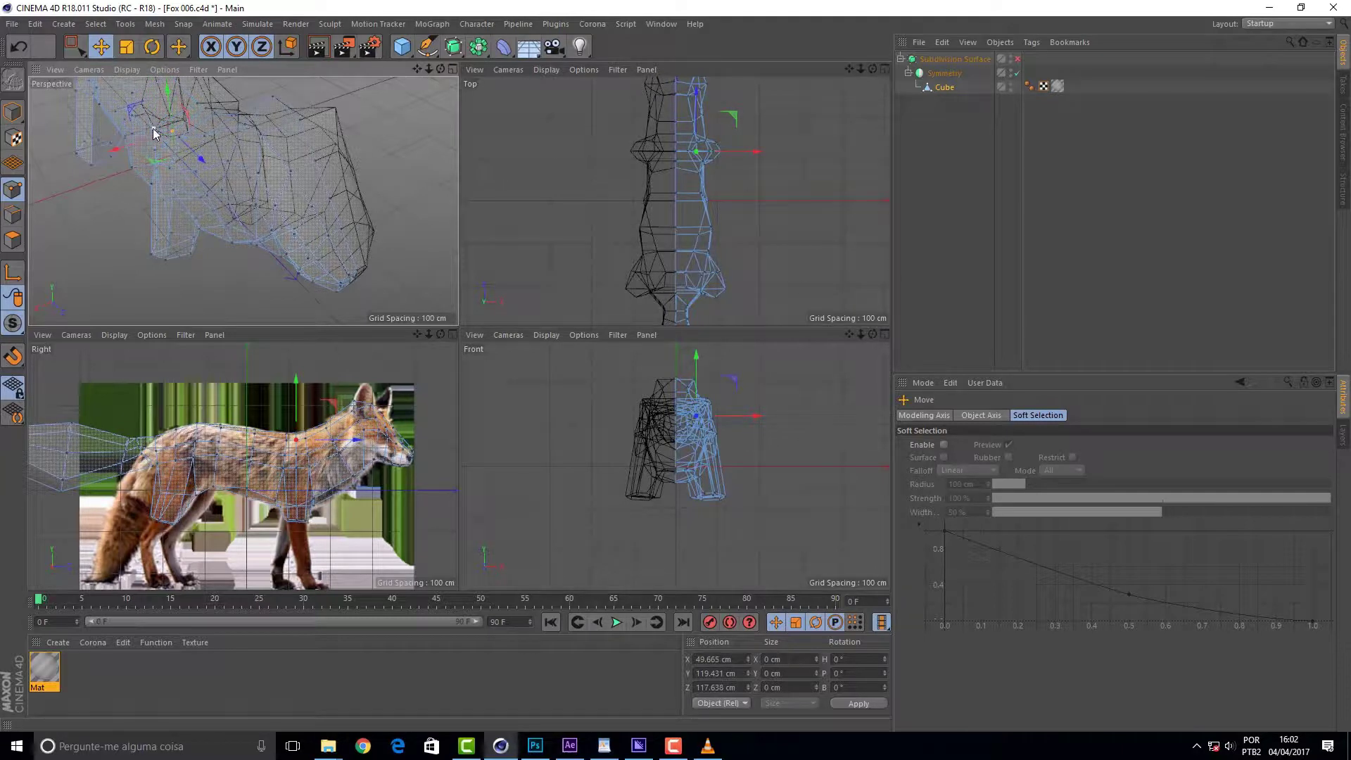
left_click_drag(154, 128, 149, 121)
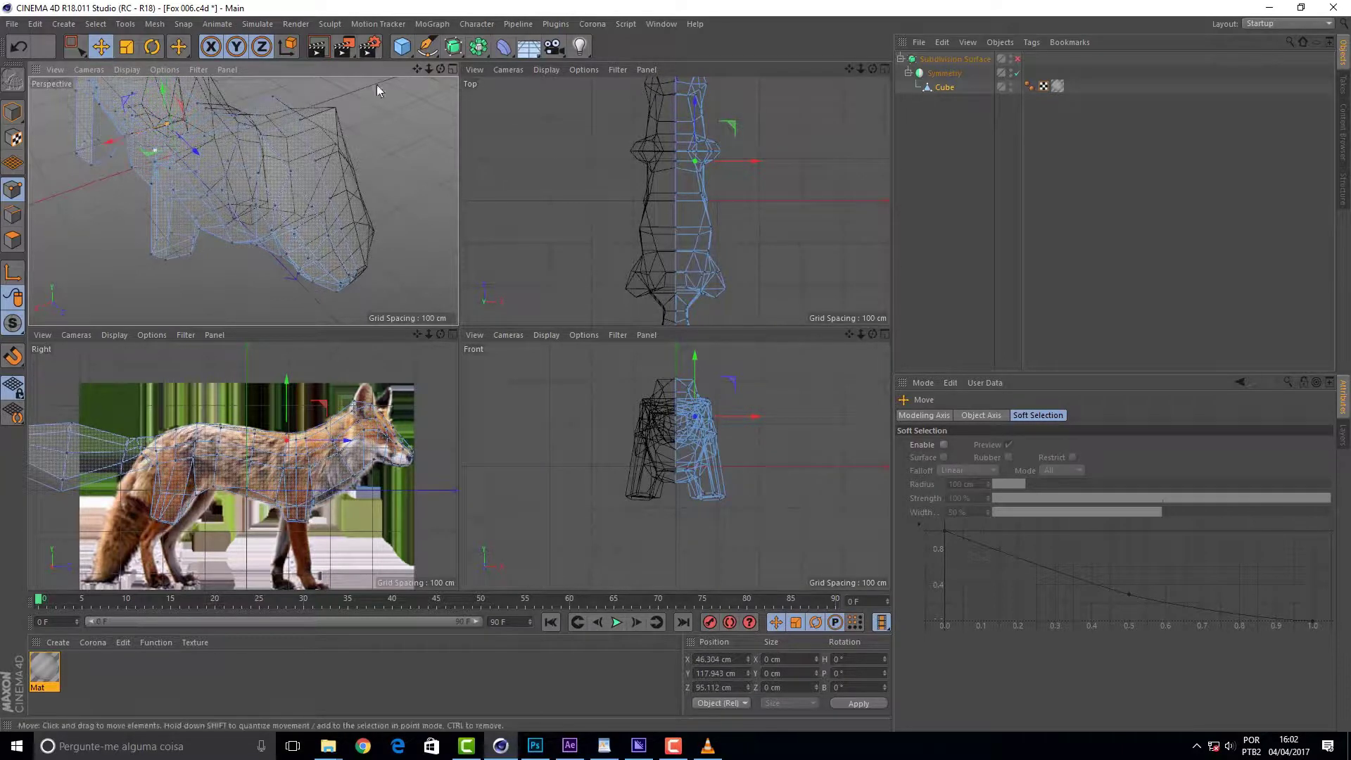
- Move the selected neck points into better position and reframe the fox
mouse_move(440, 69)
left_mouse_down()
mouse_move(366, 85)
mouse_move(440, 69)
left_mouse_up()
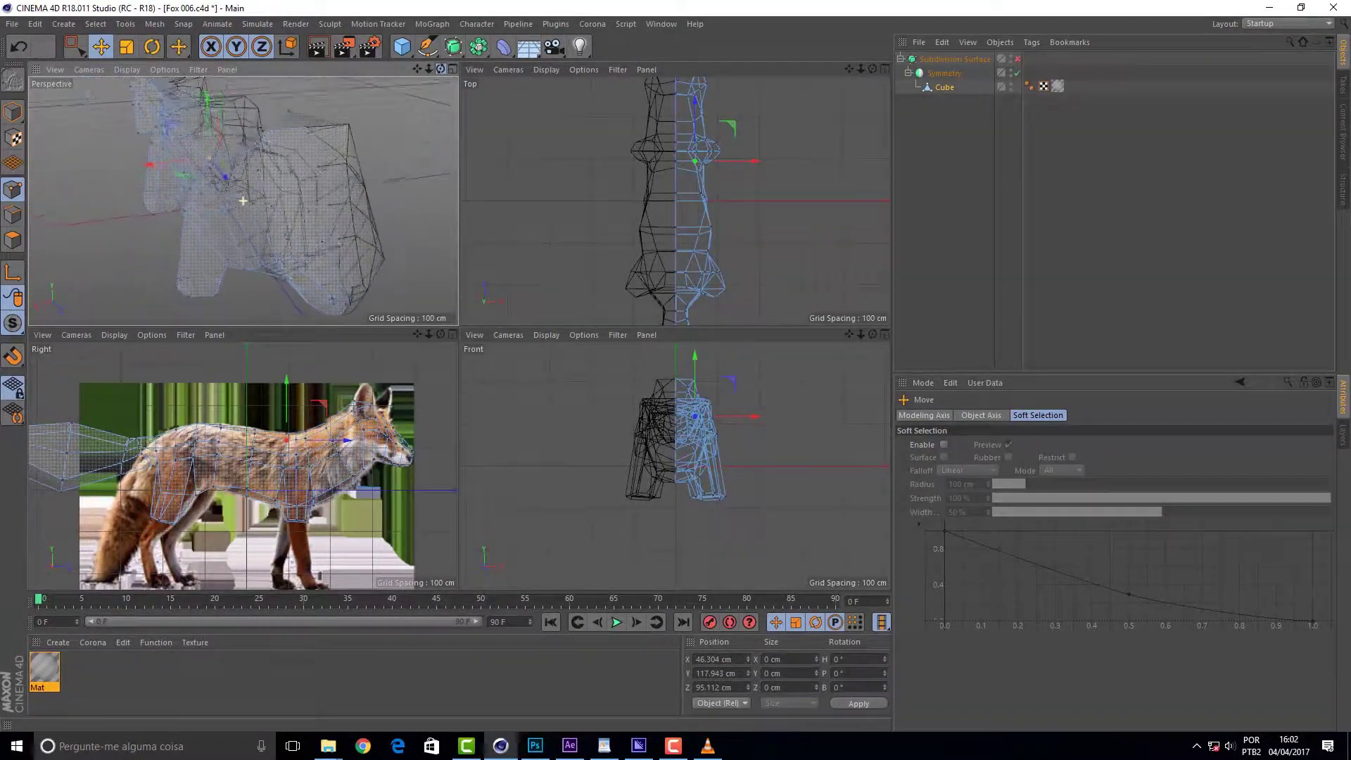
left_click_drag(171, 121, 134, 126)
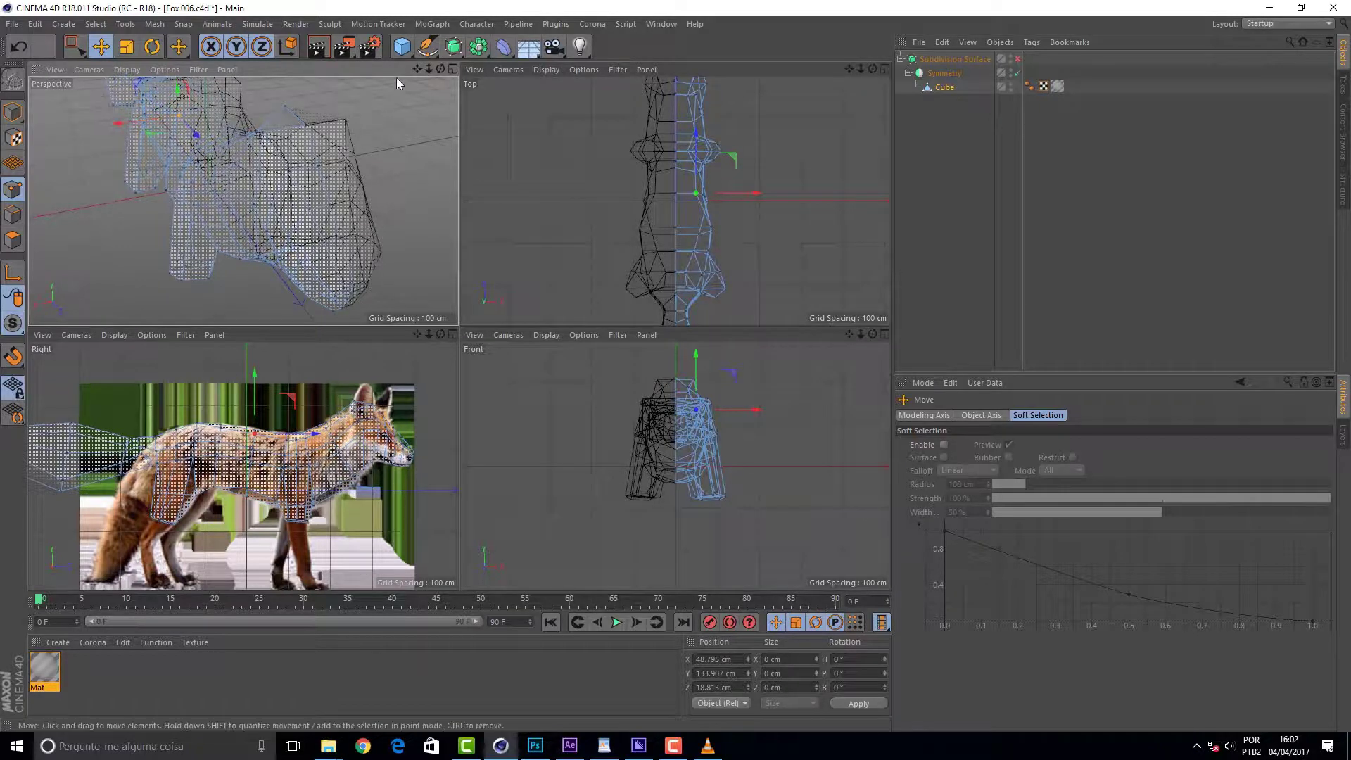
left_click_drag(440, 69, 168, 189)
mouse_move(416, 69)
left_mouse_down()
mouse_move(244, 201)
mouse_move(420, 72)
mouse_move(335, 121)
left_mouse_up()
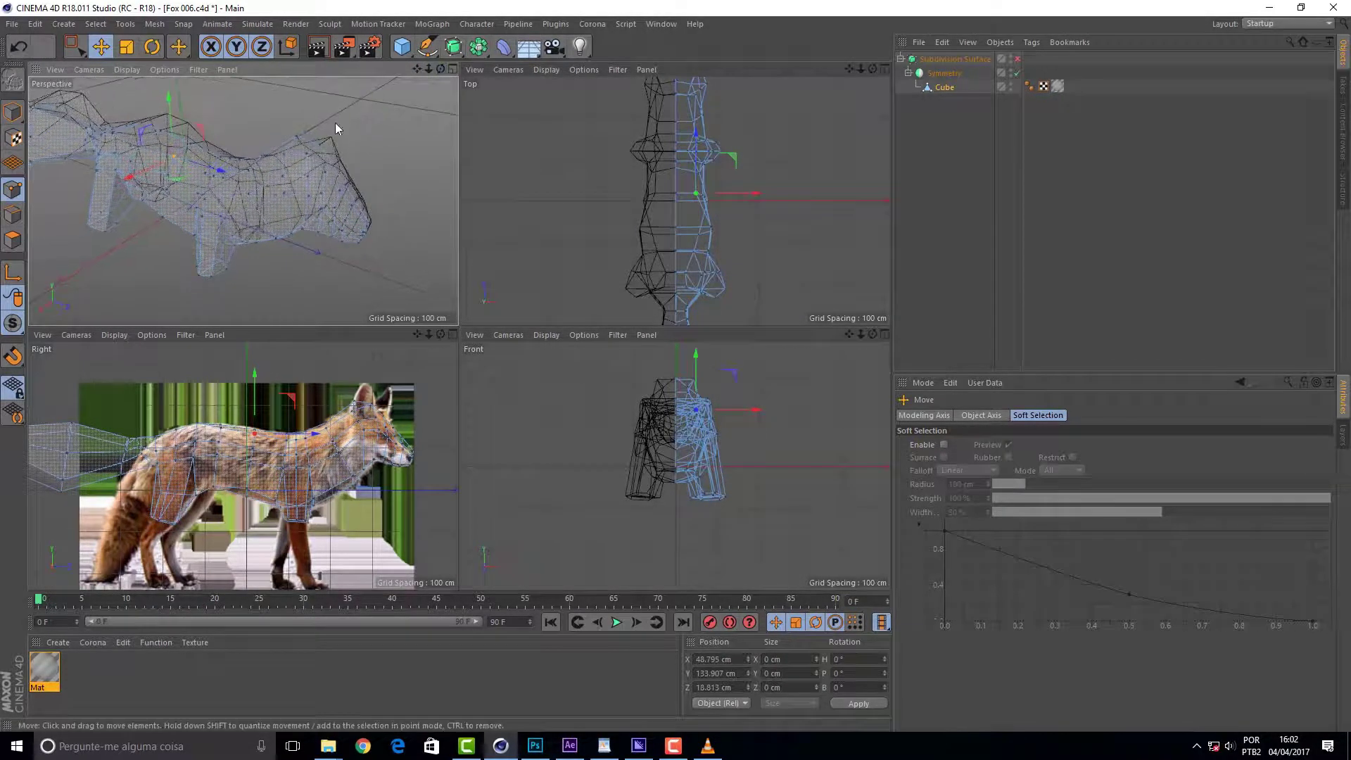
- Adjust two points on the fox's back vertically to even out its silhouette
left_click(296, 137)
left_click_drag(302, 122, 302, 117)
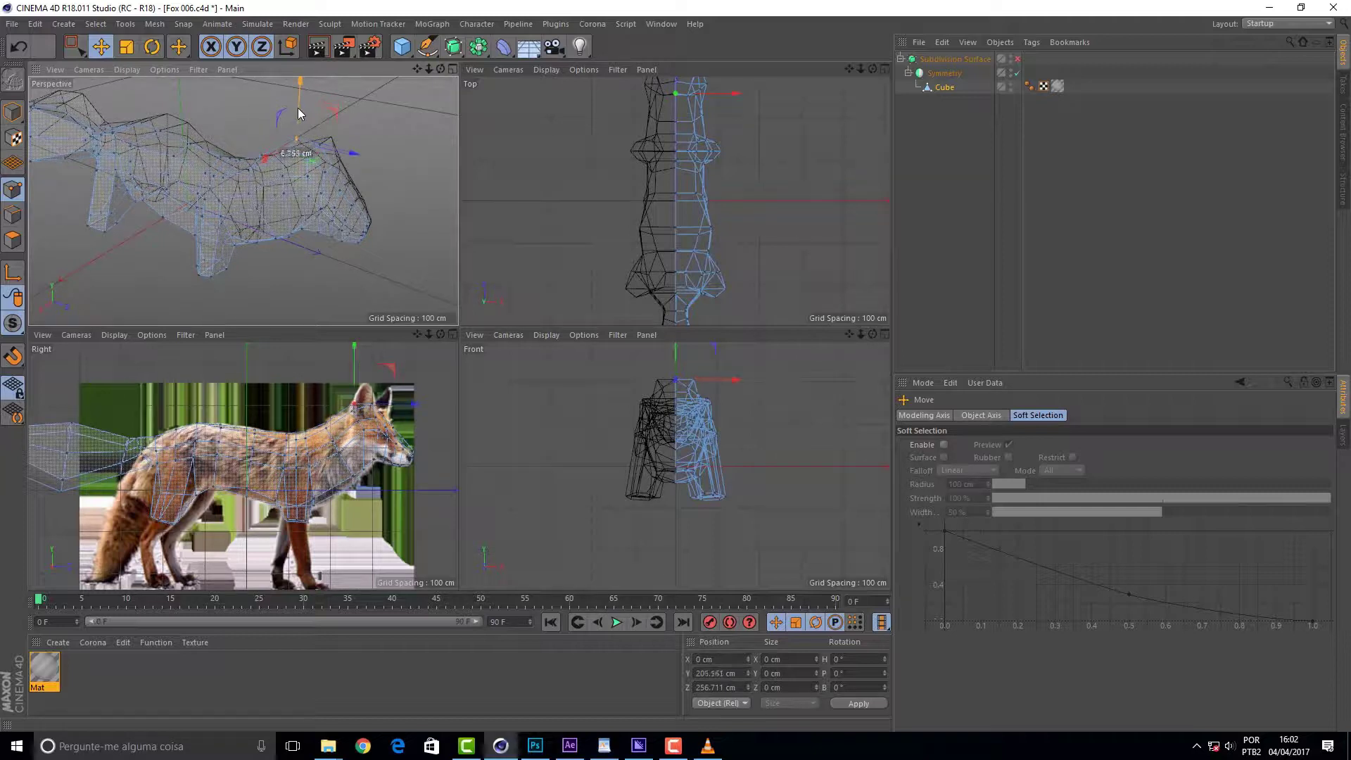
mouse_move(440, 69)
left_mouse_down()
mouse_move(366, 105)
mouse_move(336, 146)
left_mouse_up()
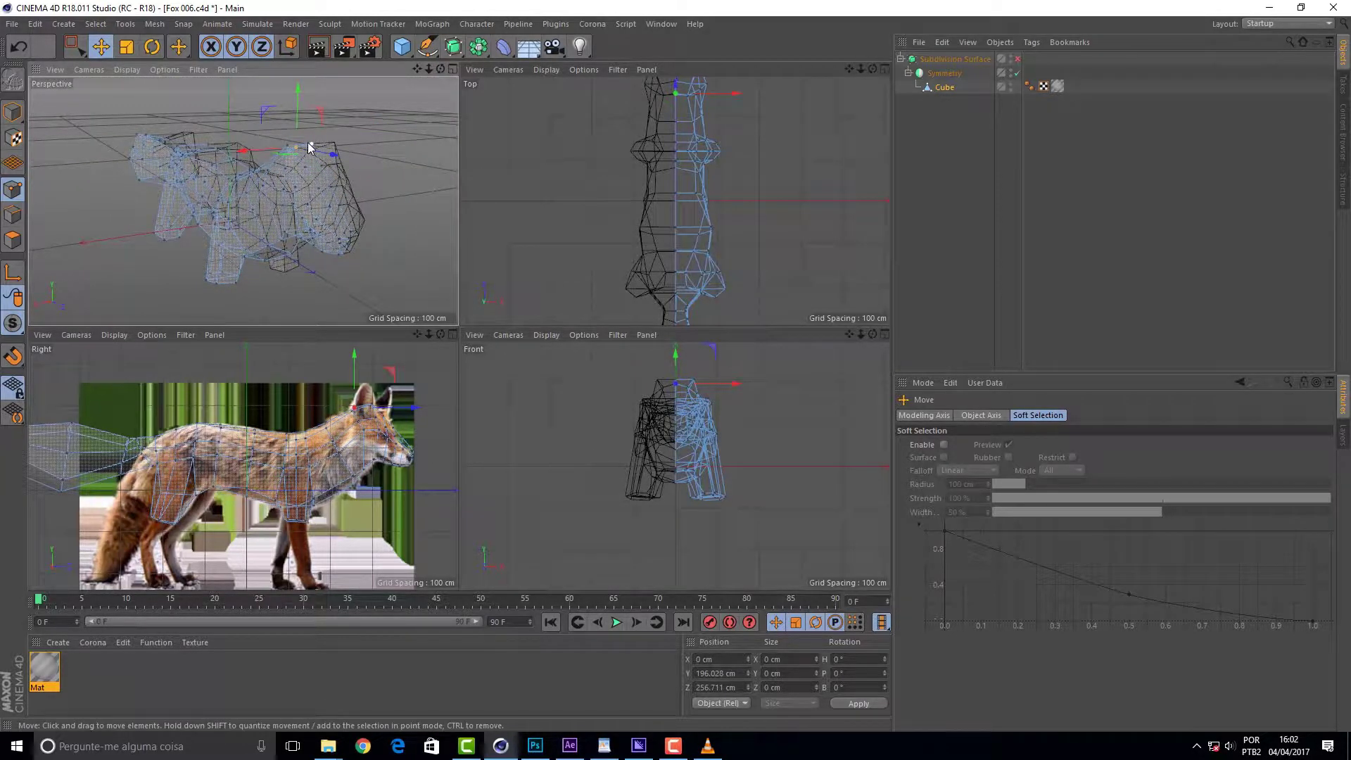
left_click(286, 145)
left_click_drag(291, 105, 305, 118)
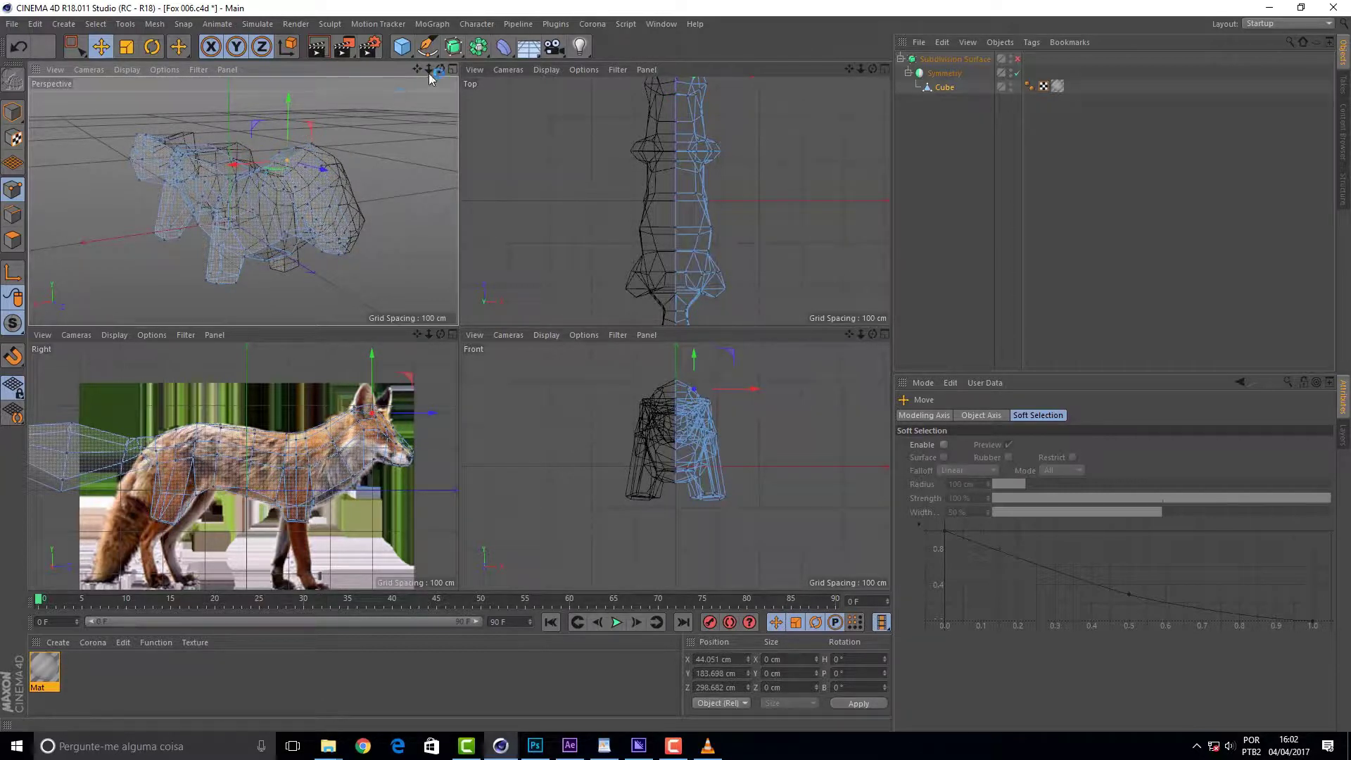
left_click_drag(440, 69, 394, 91)
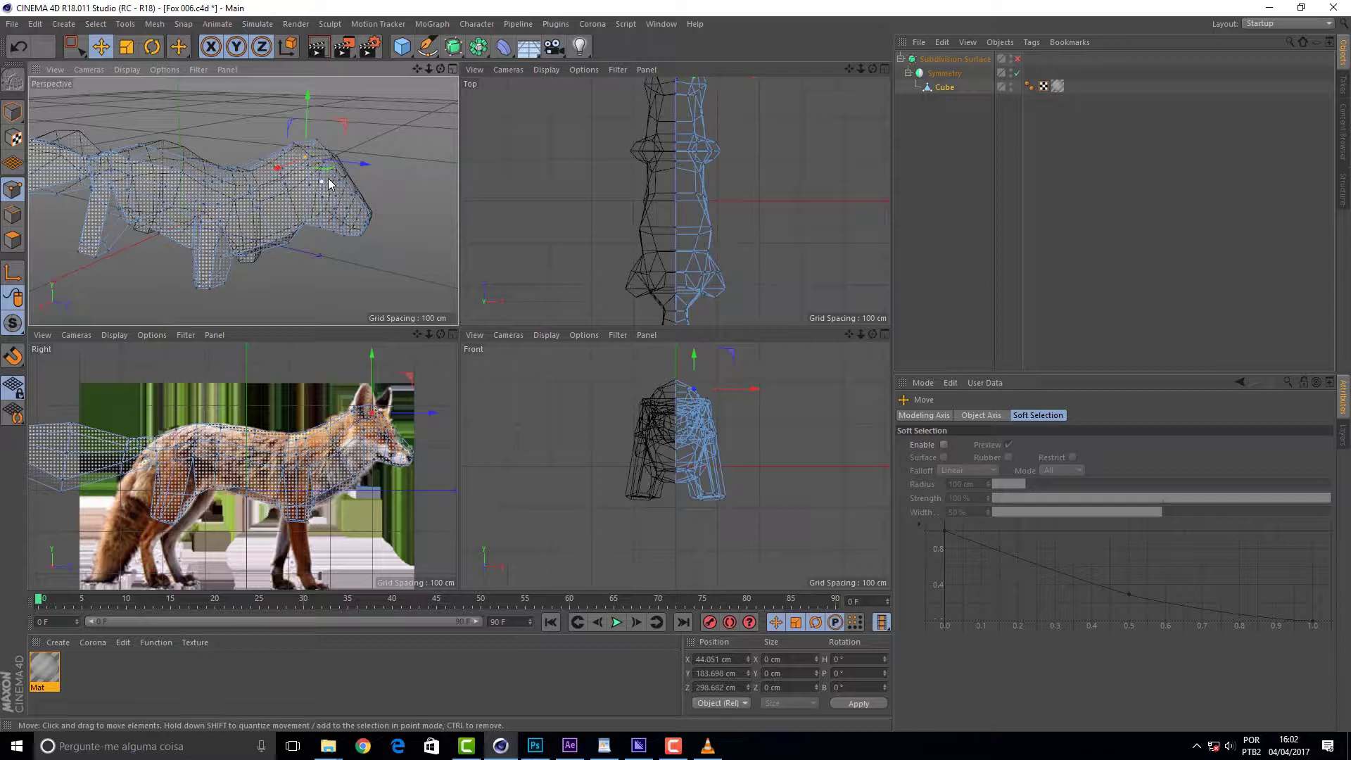
- Switch to Polygon mode and select the eye polygon on the fox's head
scroll(331, 178, "up", 3)
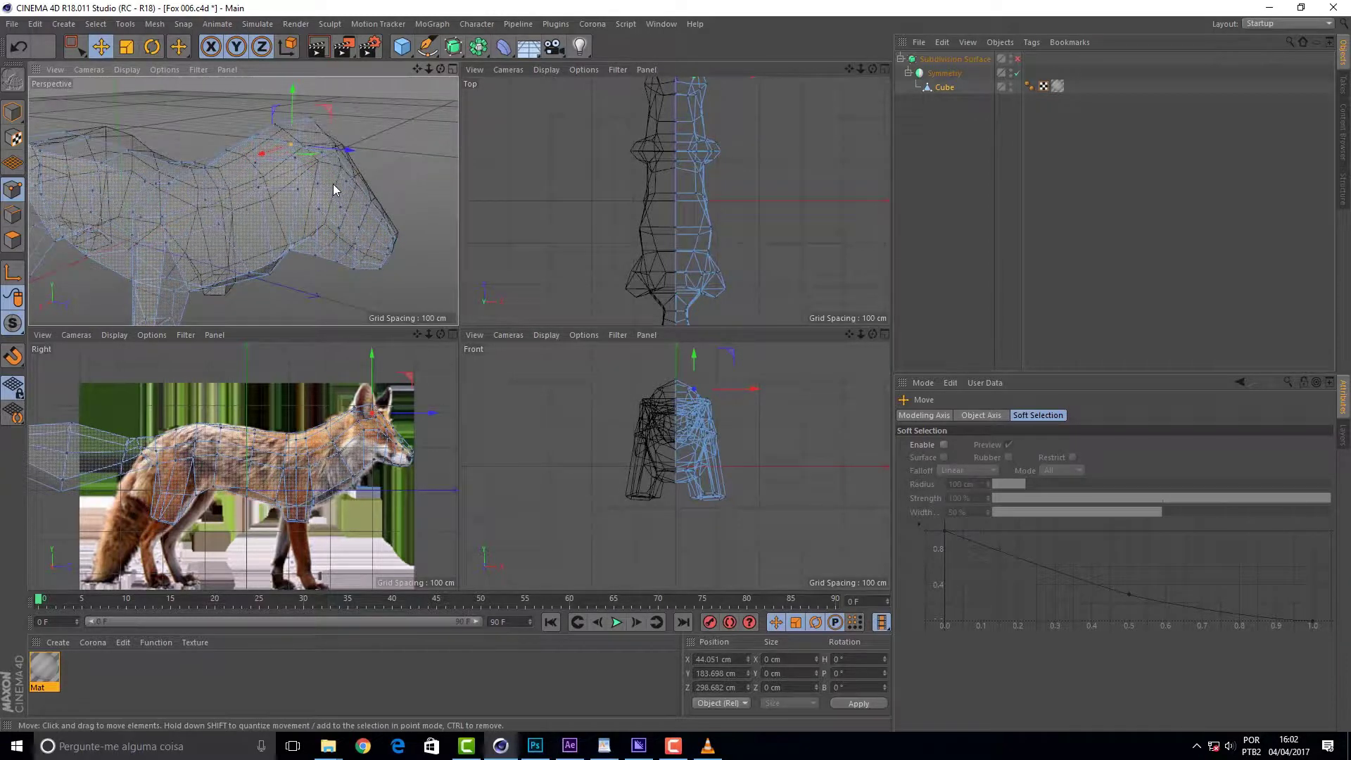
left_click(12, 239)
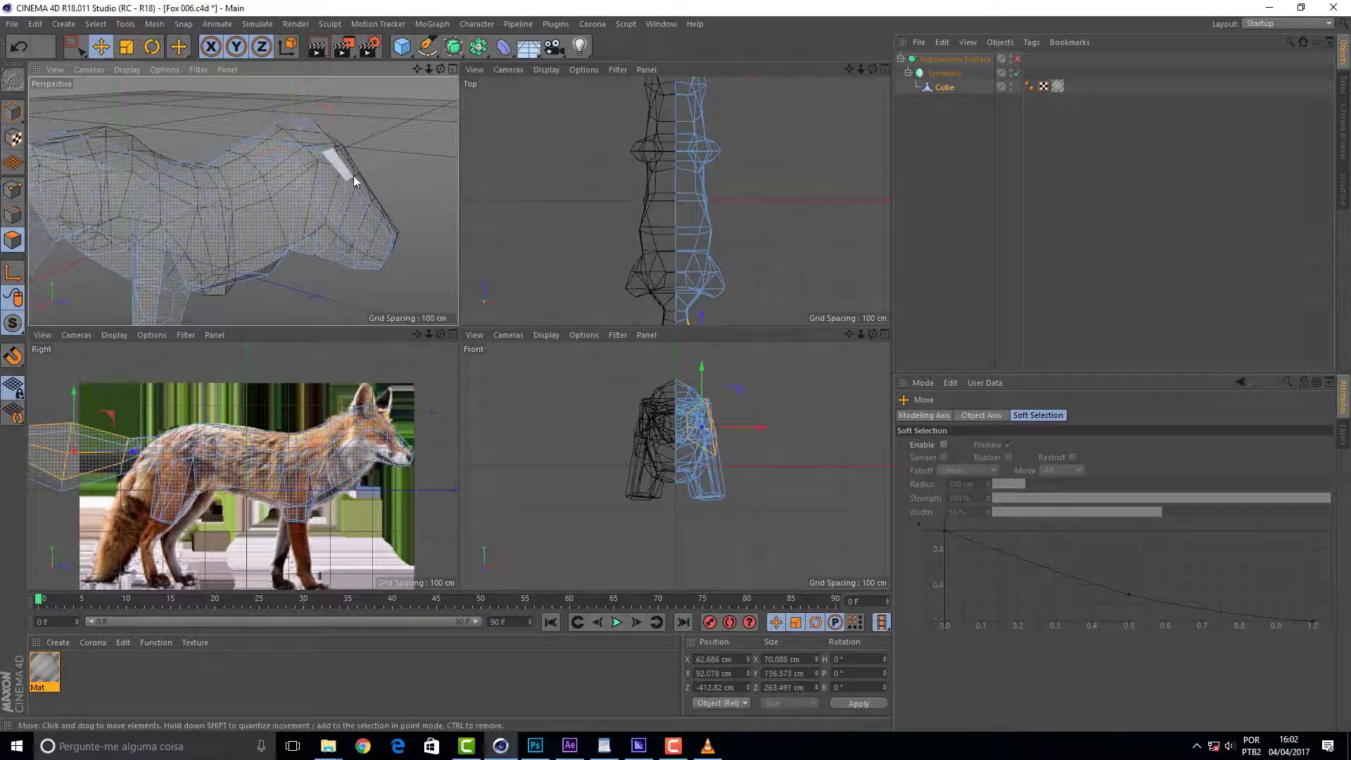
left_click(325, 184)
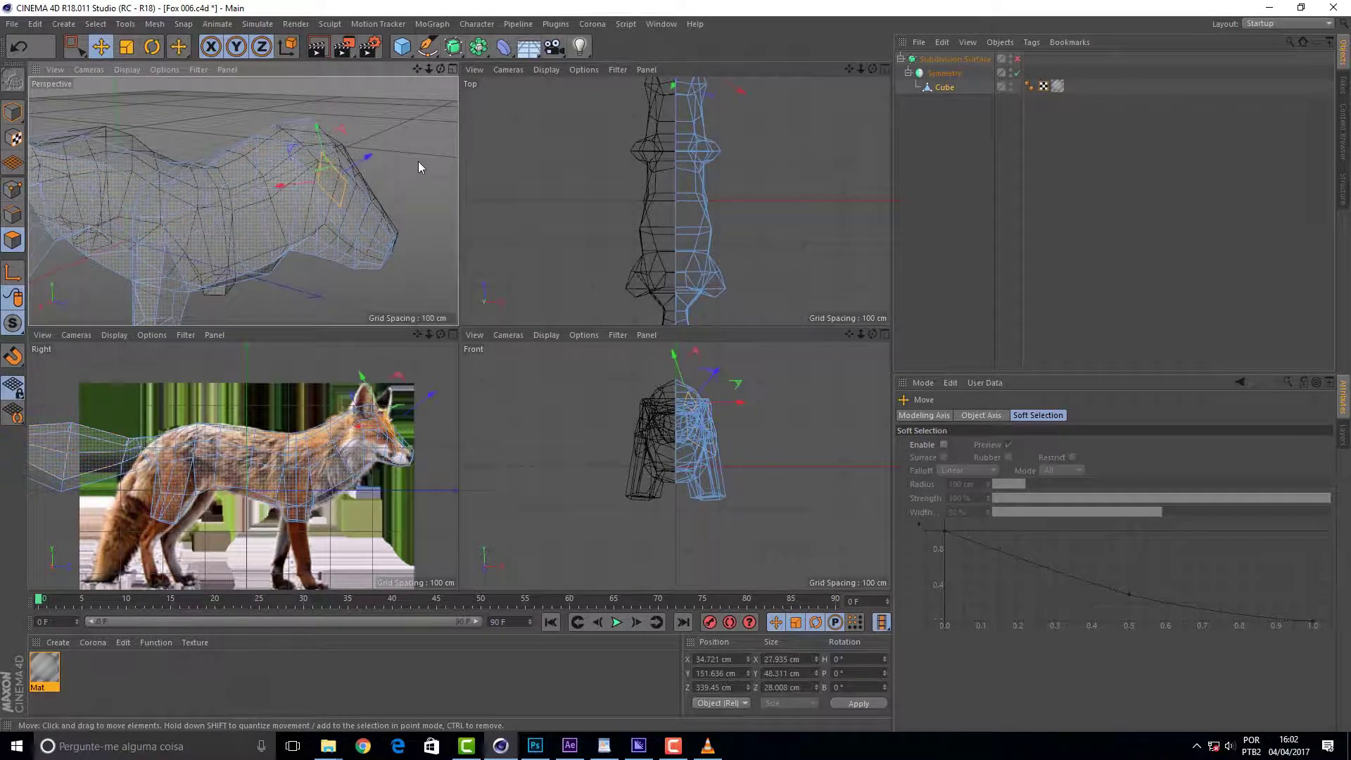
- Bevel the eye polygon into an inset socket, then undo the change
right_click(328, 177)
left_click(381, 408)
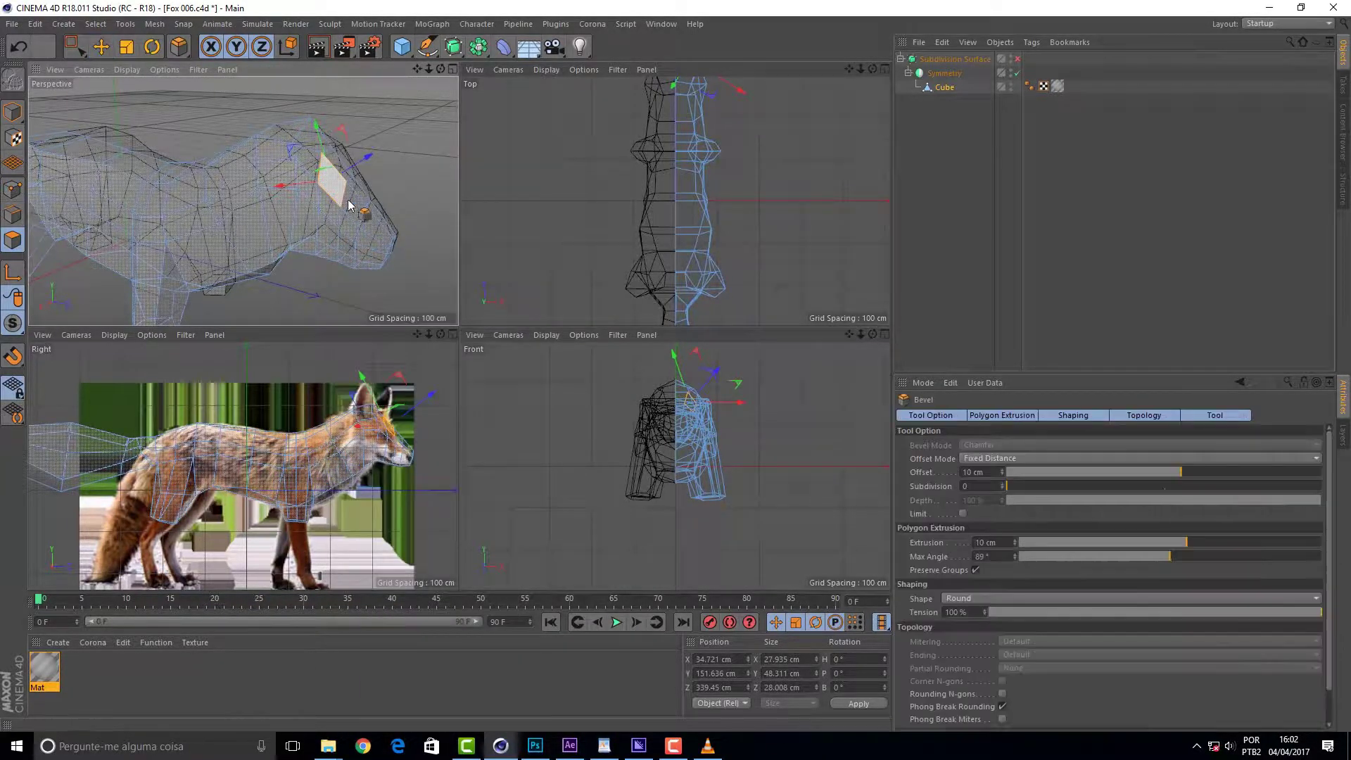
left_click_drag(328, 178, 334, 181)
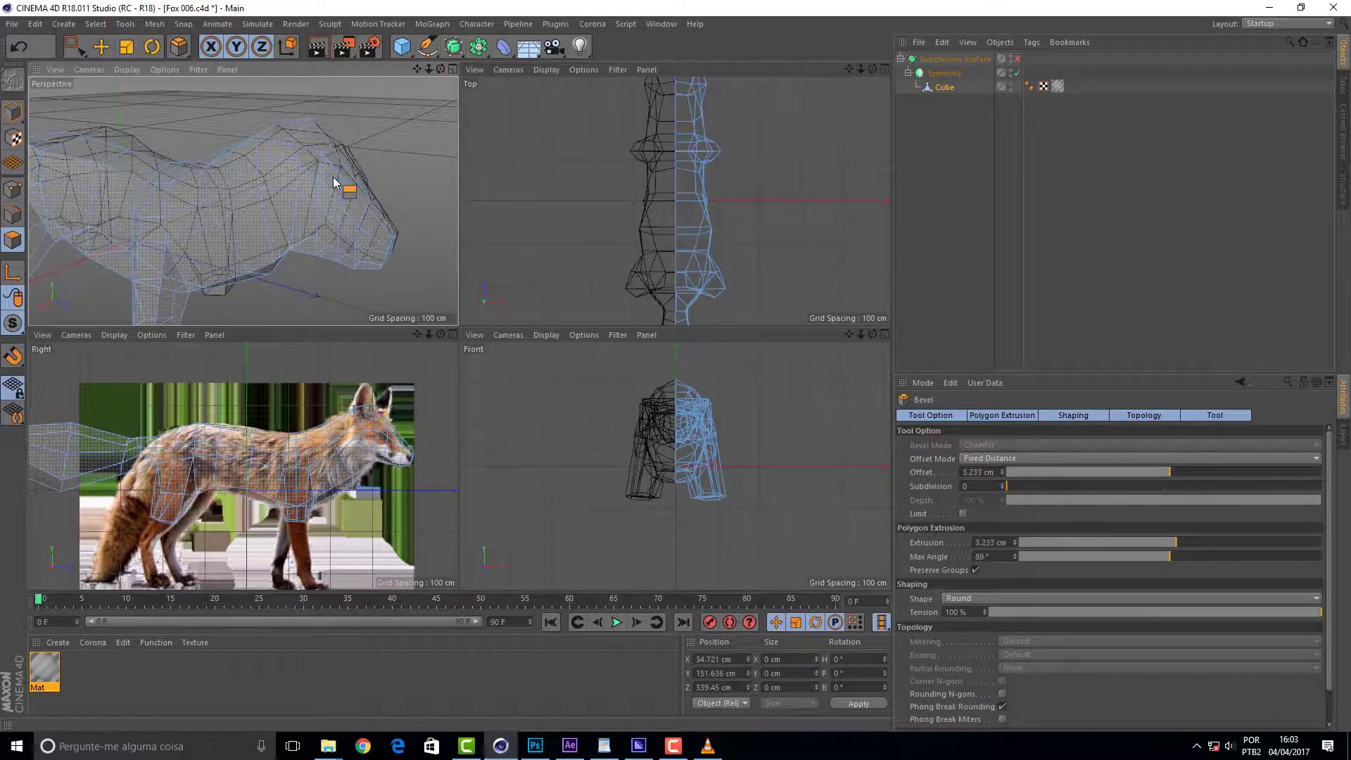
left_click(334, 182)
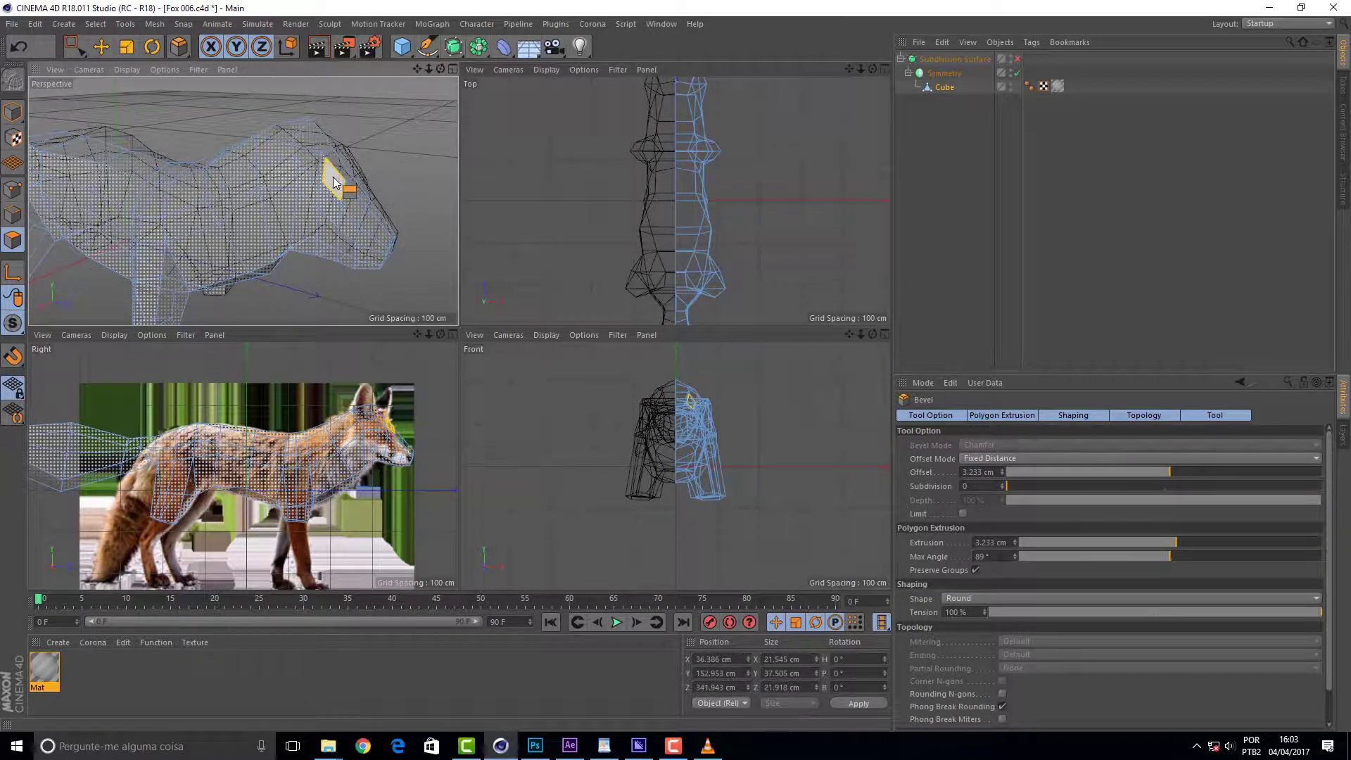
key("ctrl+z")
- Bevel the eye polygon with 2.212 cm offset and orbit to face the fox's head
right_click(332, 184)
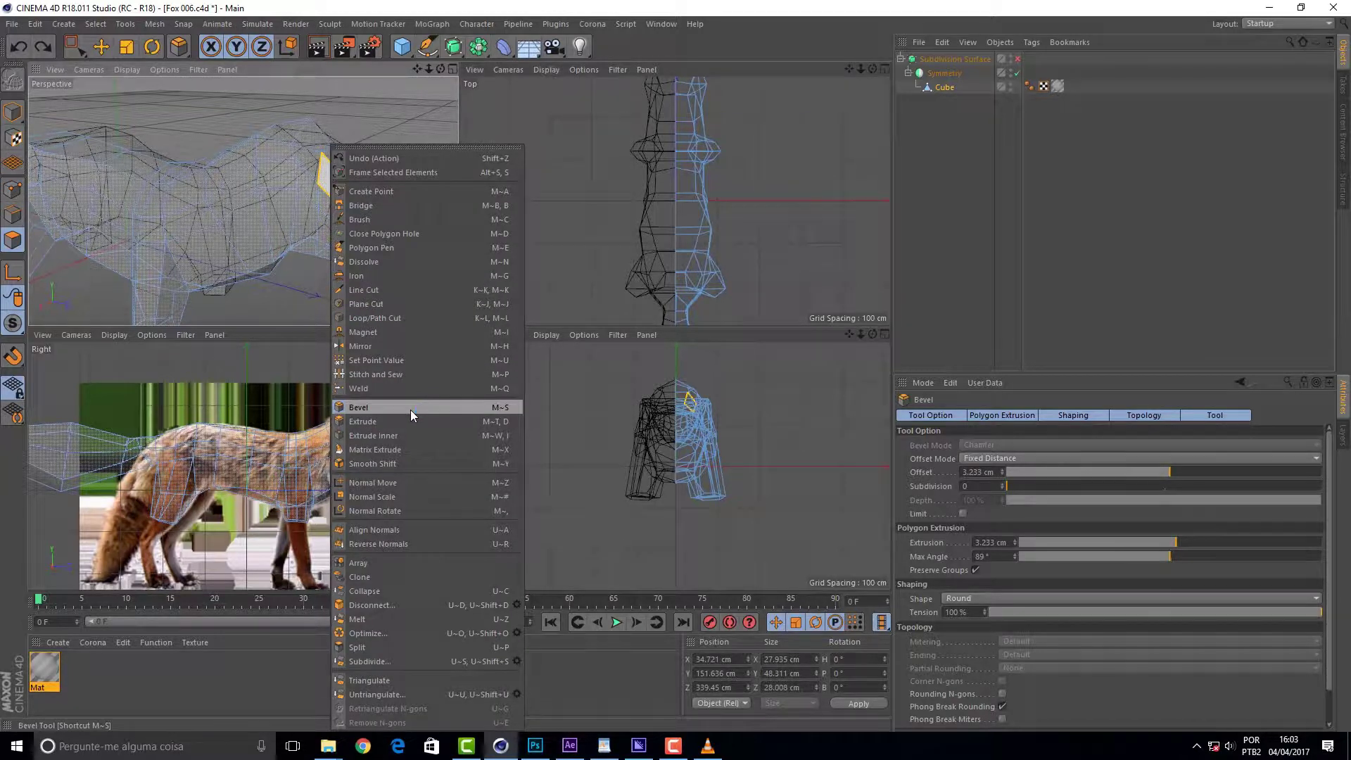
left_click(411, 409)
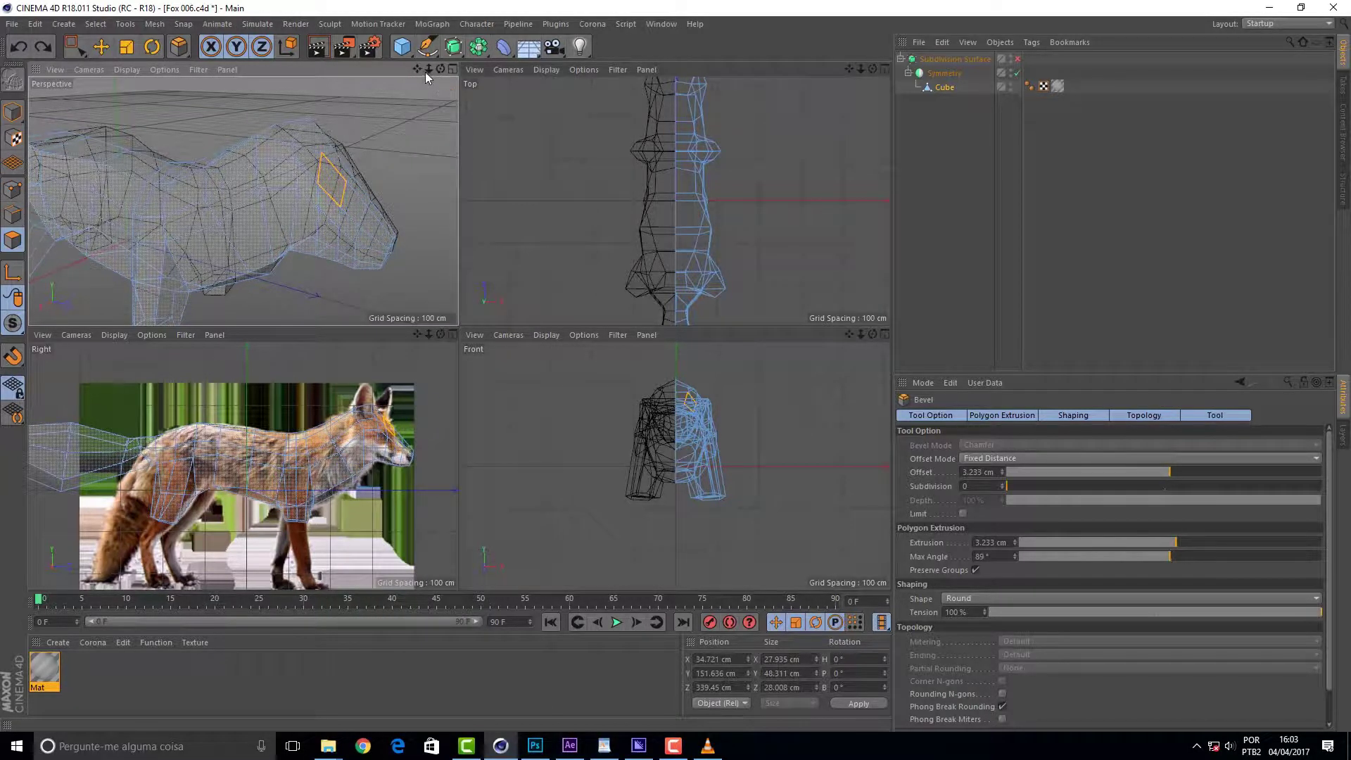
left_click_drag(445, 65, 425, 94)
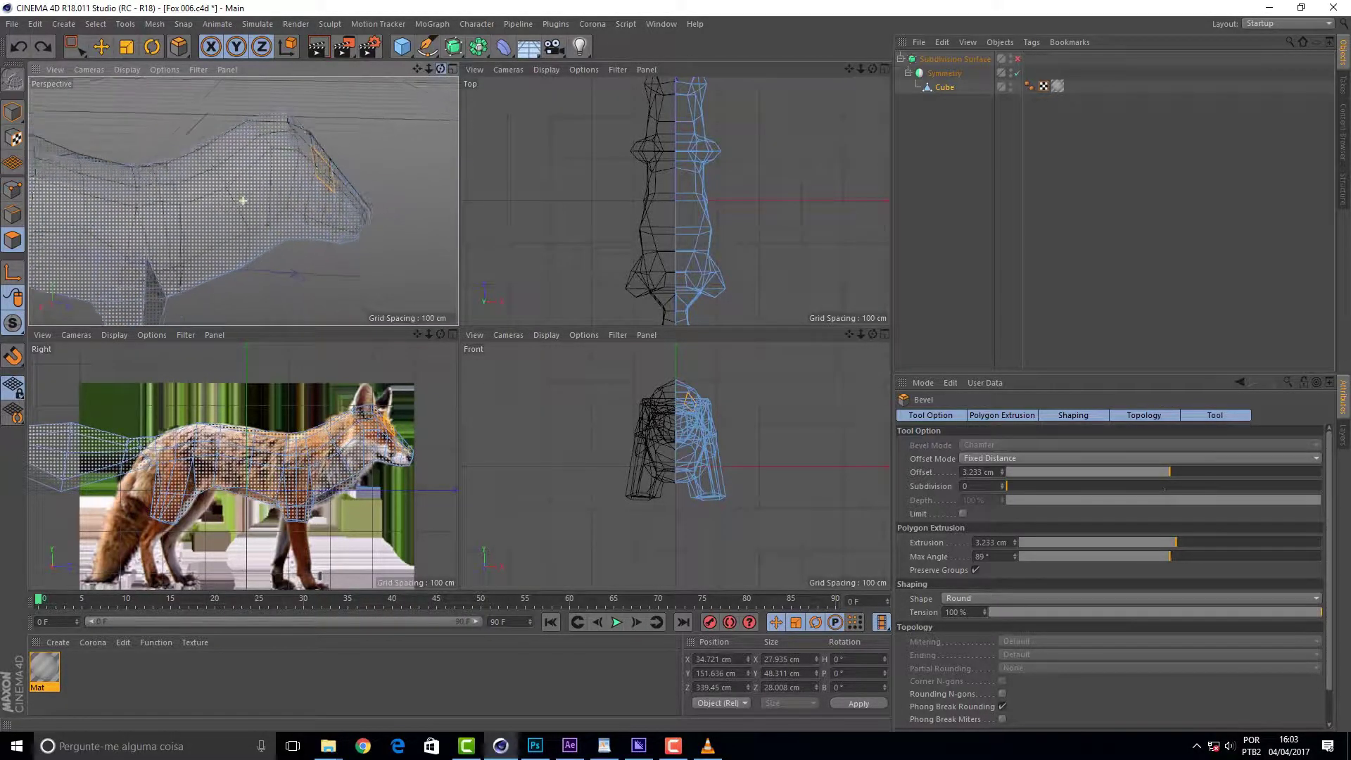
left_click_drag(322, 177, 324, 175)
left_click(323, 174)
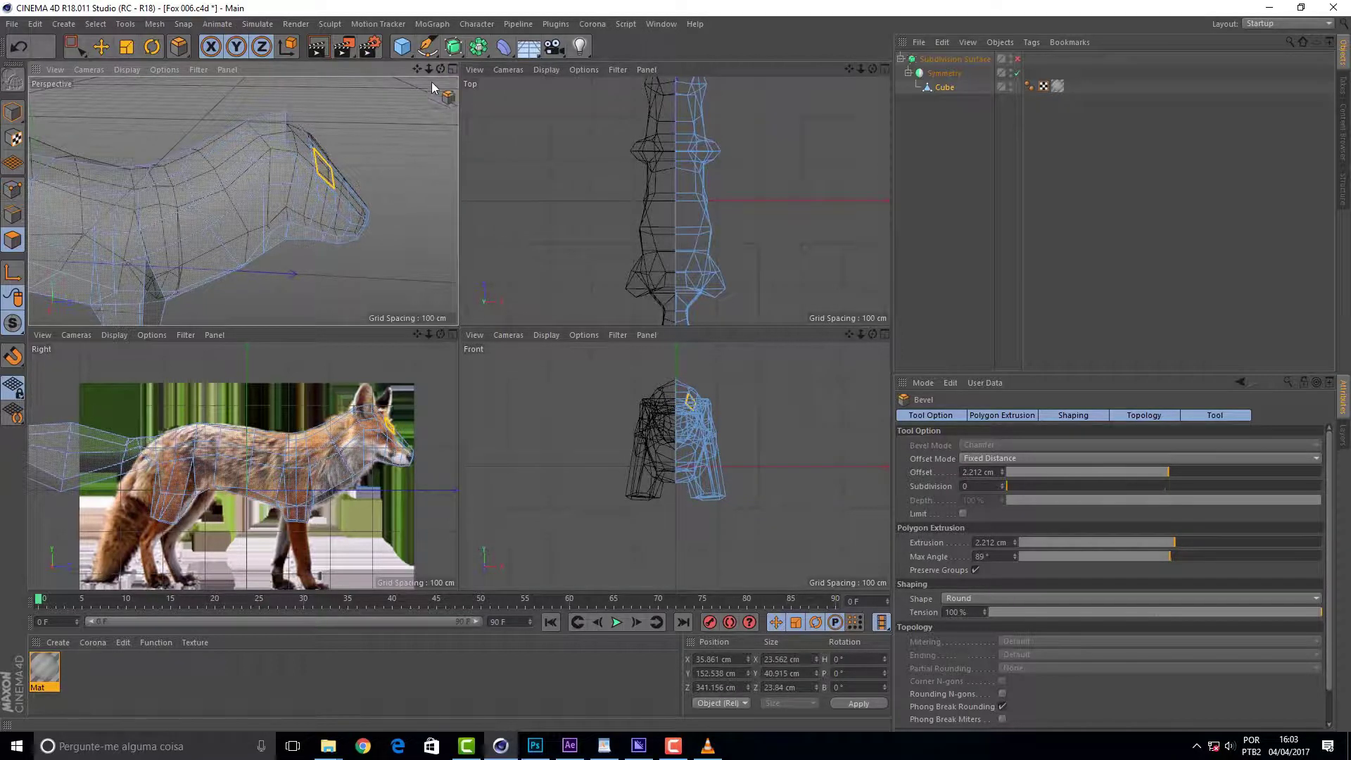
left_click_drag(444, 70, 347, 203)
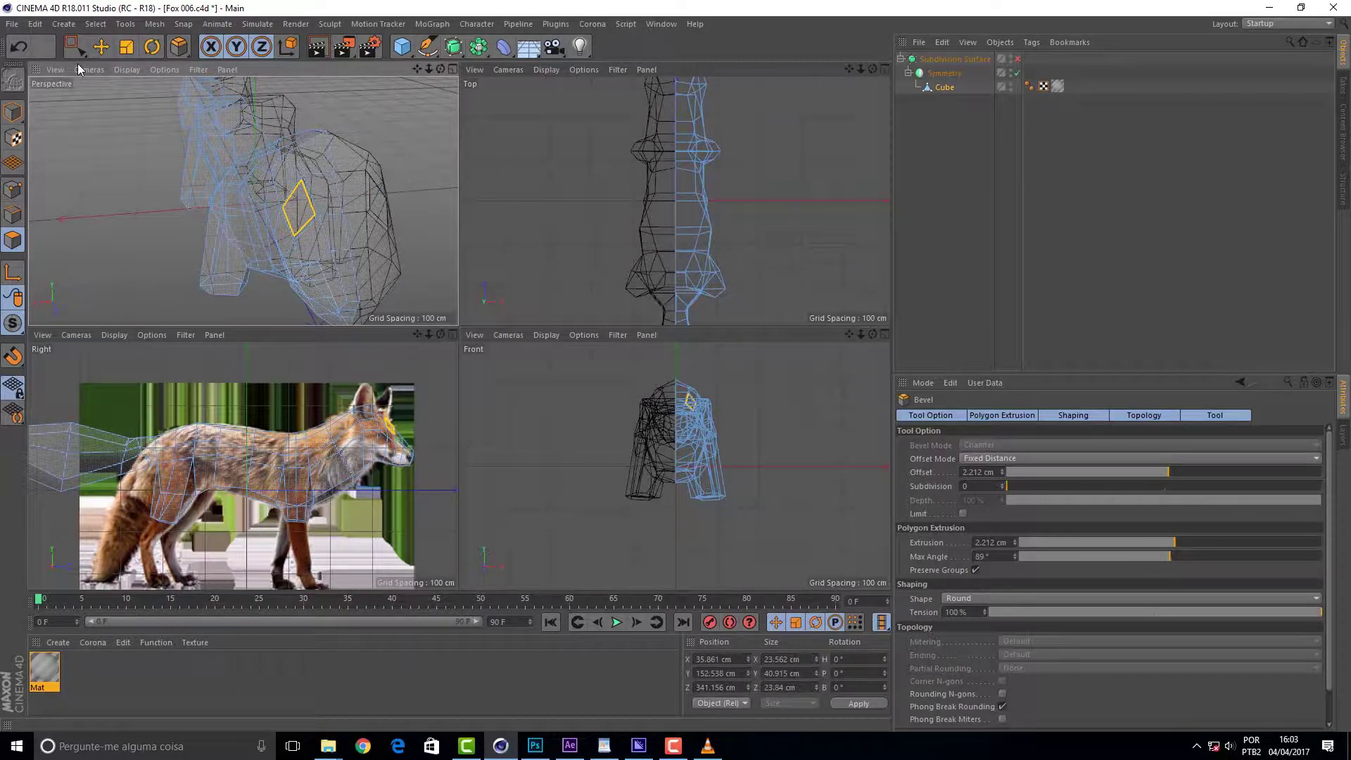
left_click(125, 50)
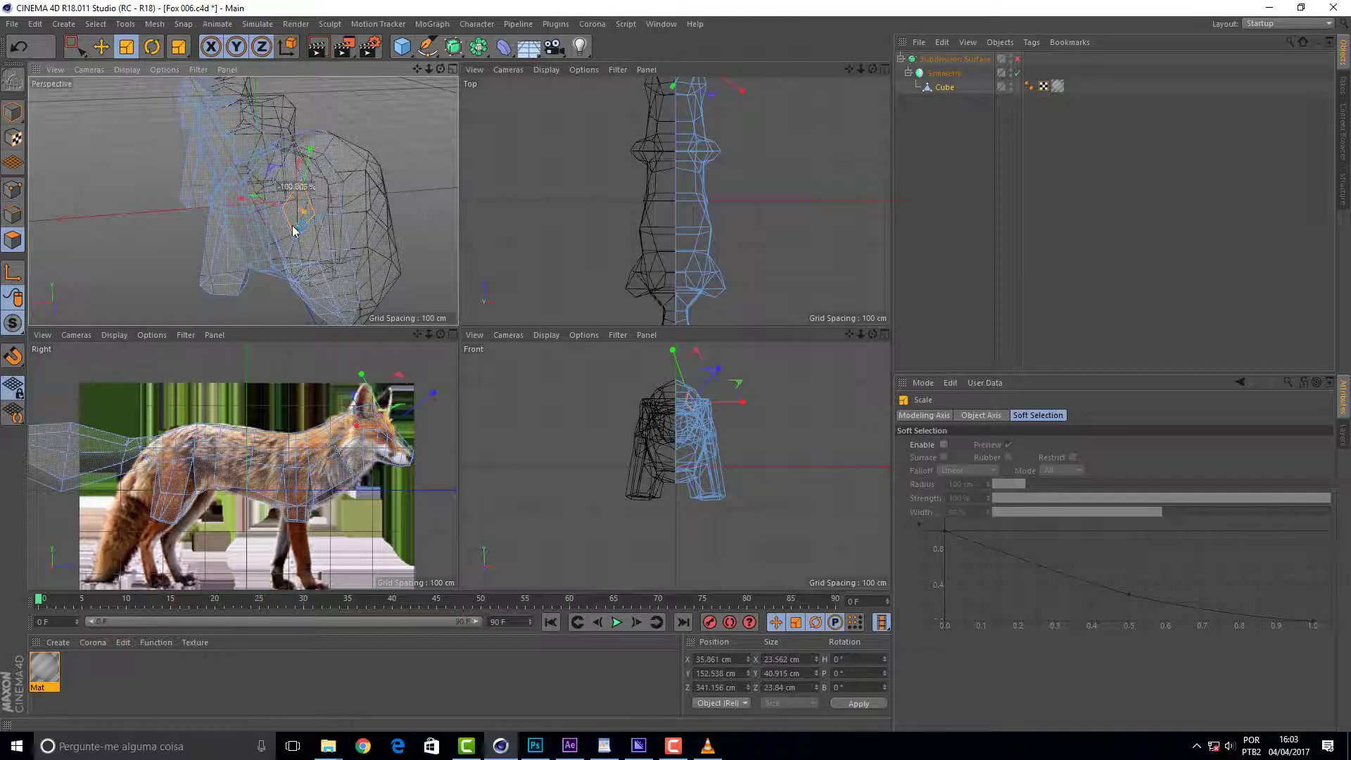
- Scale the eye polygon down to about half size, reducing its height and depth
mouse_move(287, 266)
left_mouse_down()
mouse_move(277, 206)
mouse_move(290, 211)
left_mouse_up()
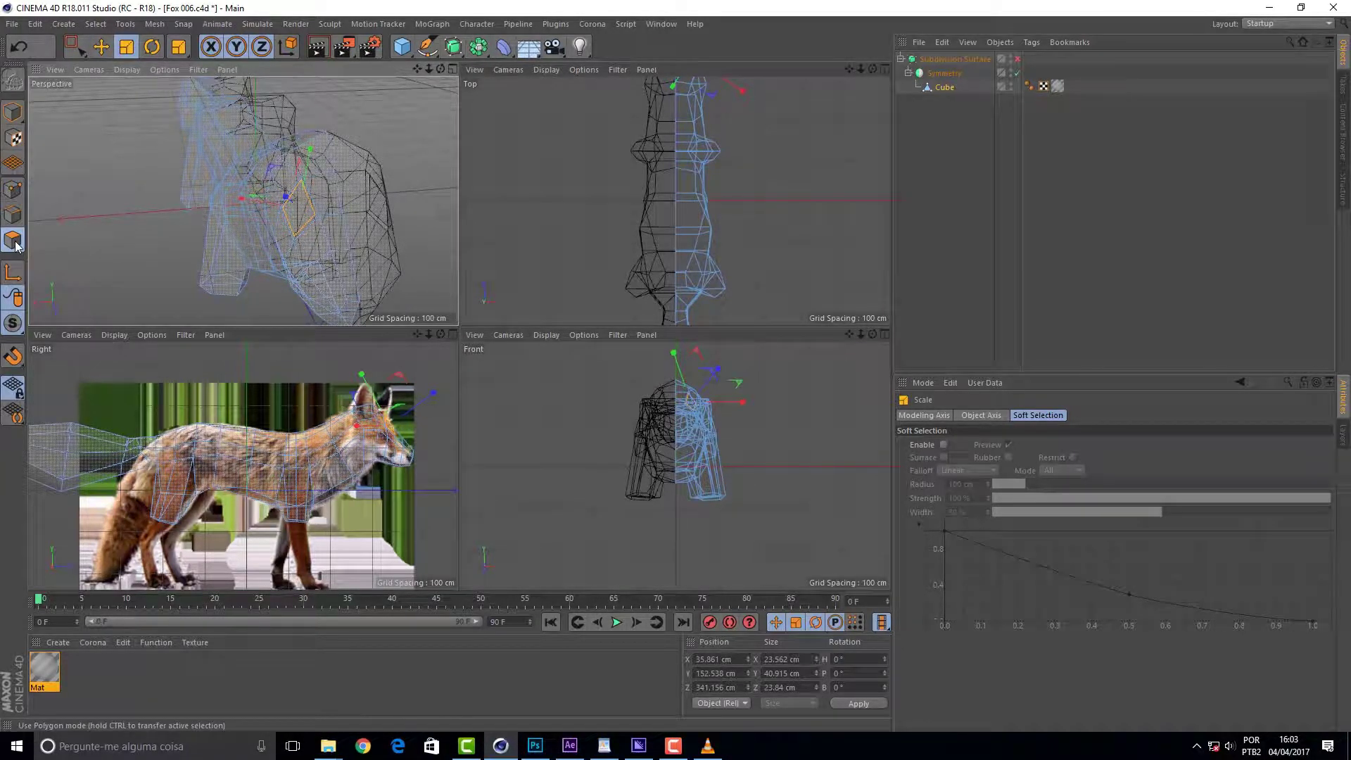
mouse_move(311, 152)
left_mouse_down()
mouse_move(310, 184)
mouse_move(271, 204)
left_mouse_up()
left_click_drag(311, 154, 313, 163)
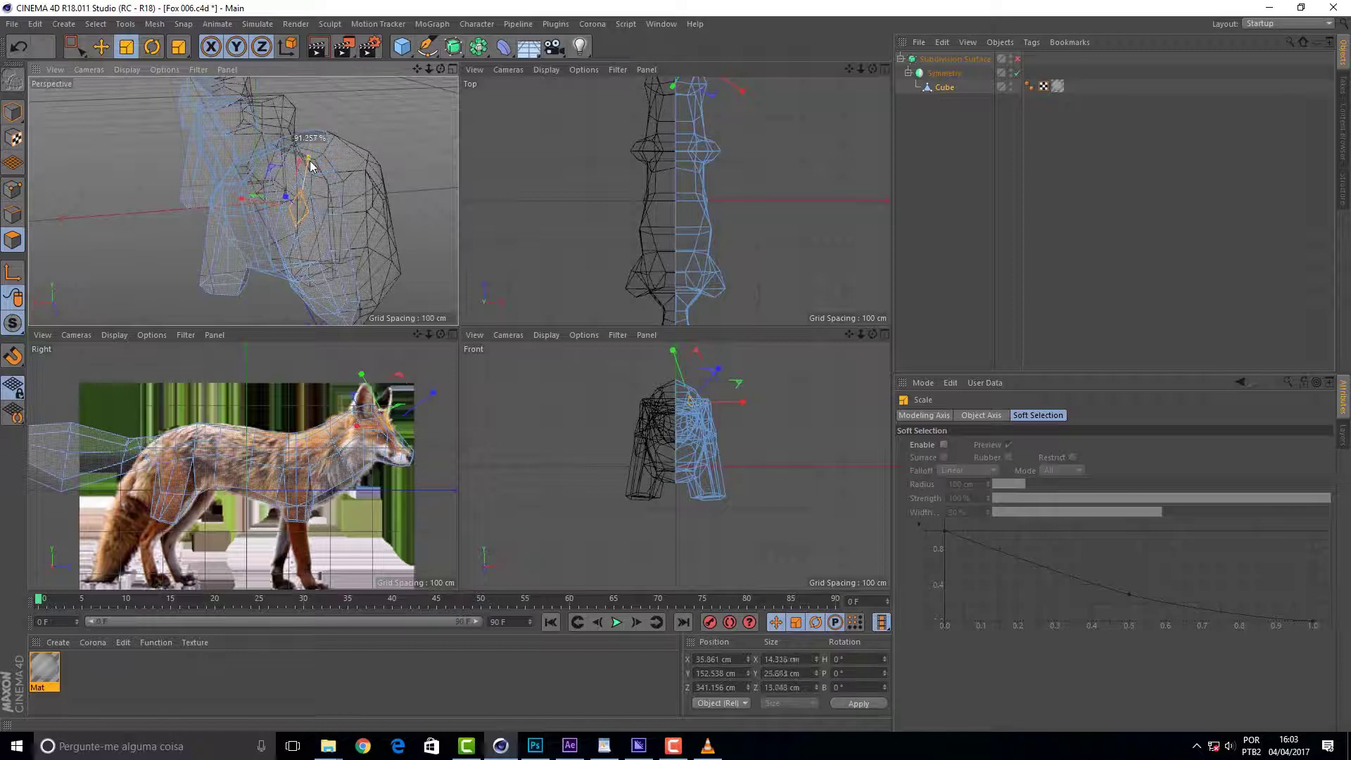
- Move the eye polygon into place on the head and enable Subdivision Surface
left_click(101, 46)
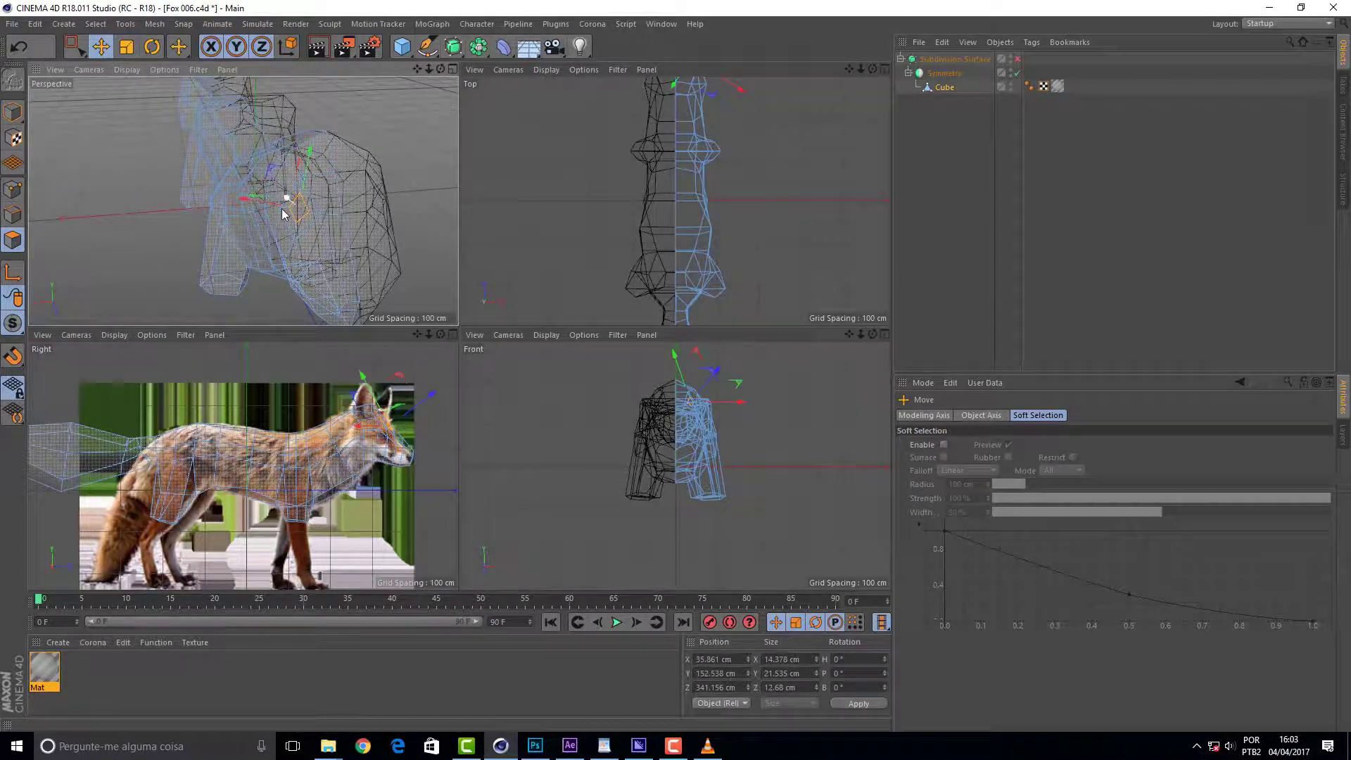
left_click_drag(248, 203, 256, 205)
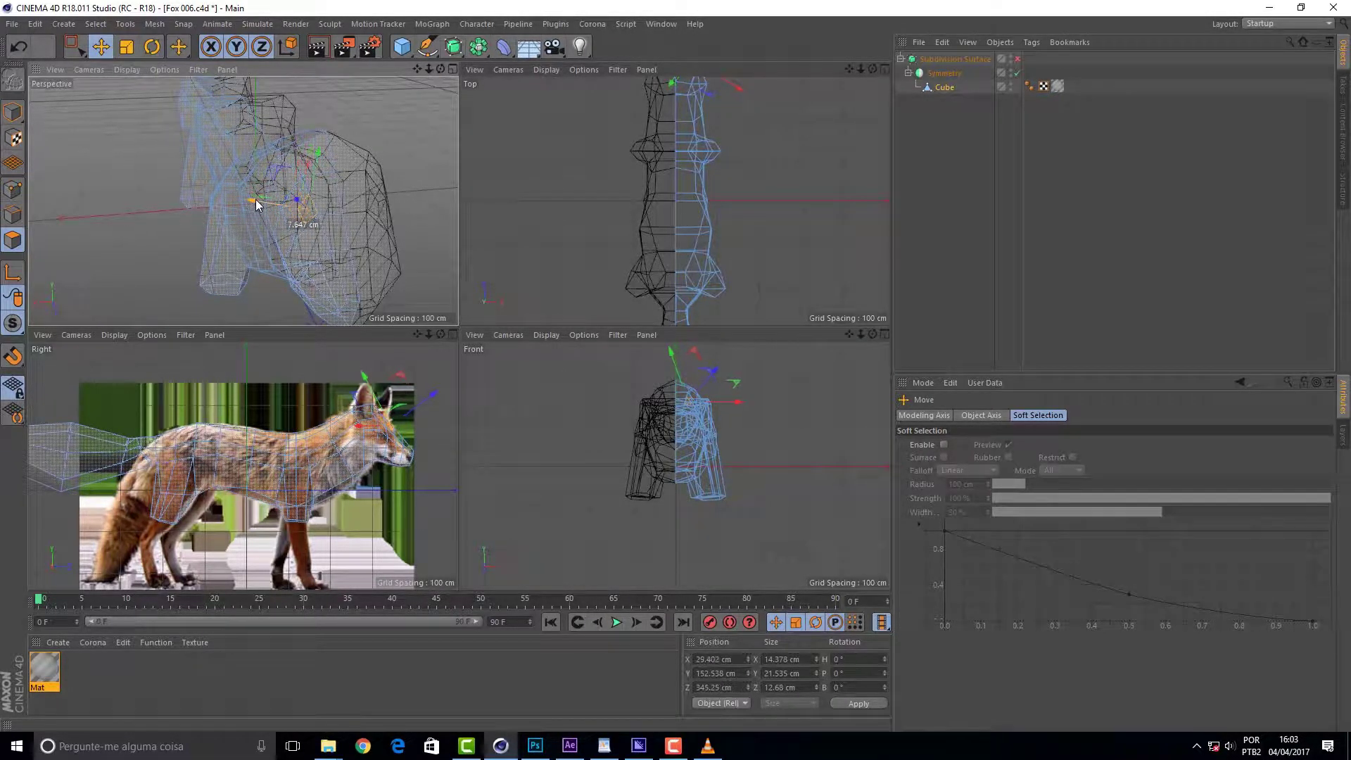
mouse_move(440, 68)
left_mouse_down()
mouse_move(394, 77)
mouse_move(448, 71)
left_mouse_up()
left_click_drag(367, 138, 352, 151)
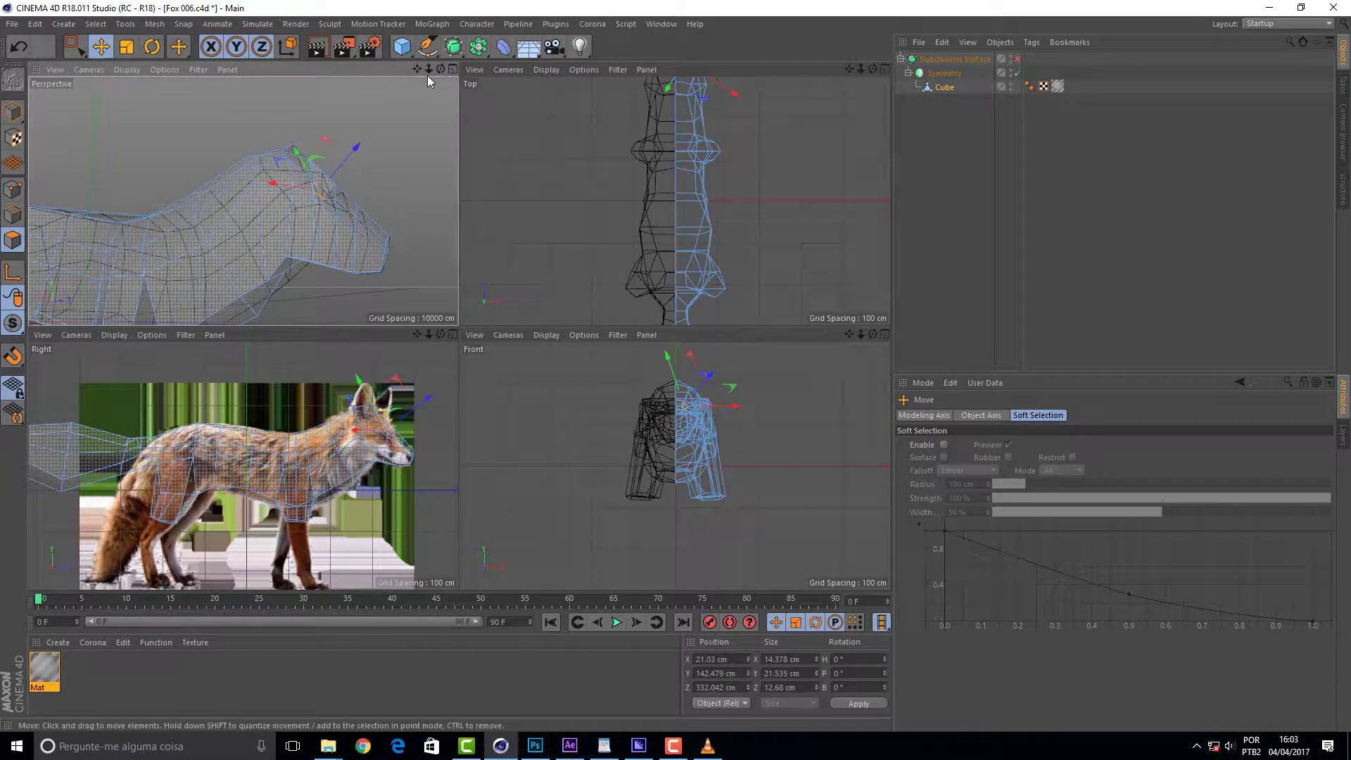
left_click_drag(441, 68, 243, 202)
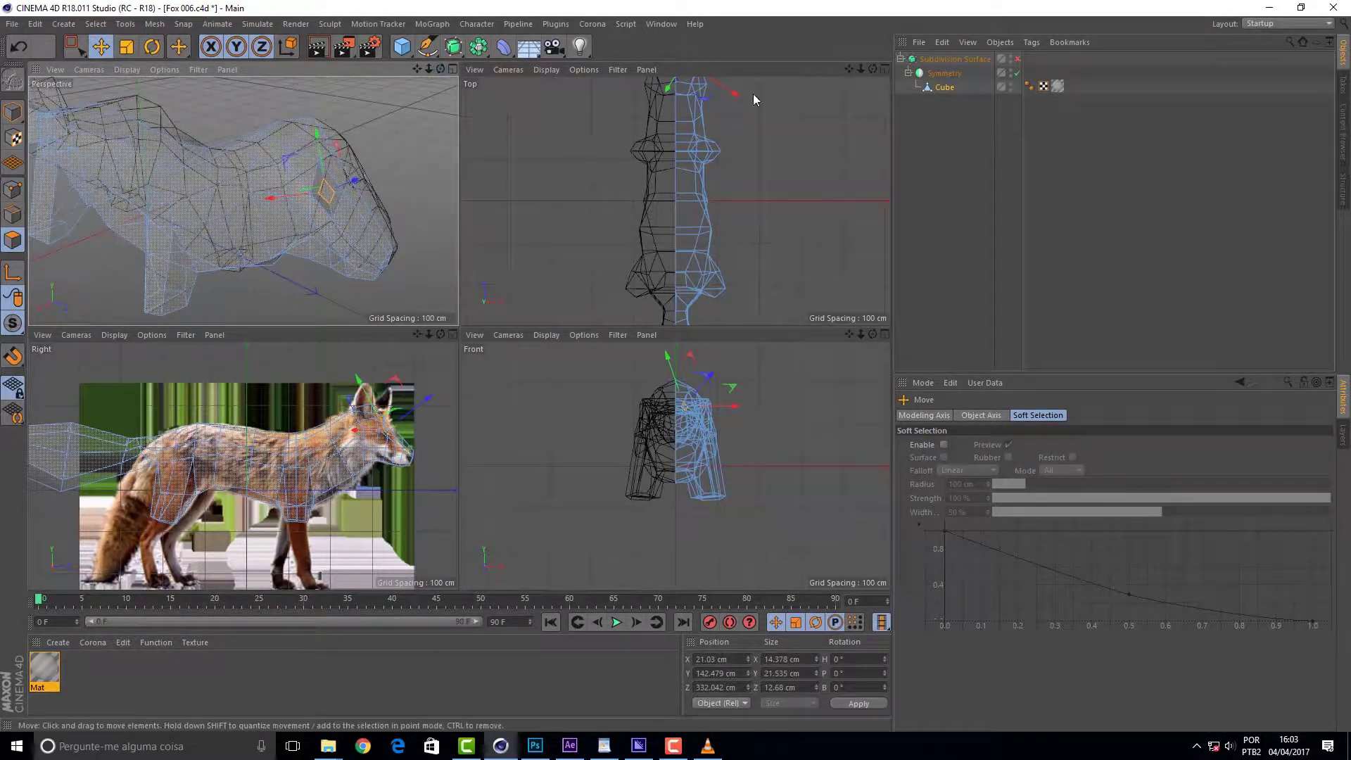
left_click(1017, 58)
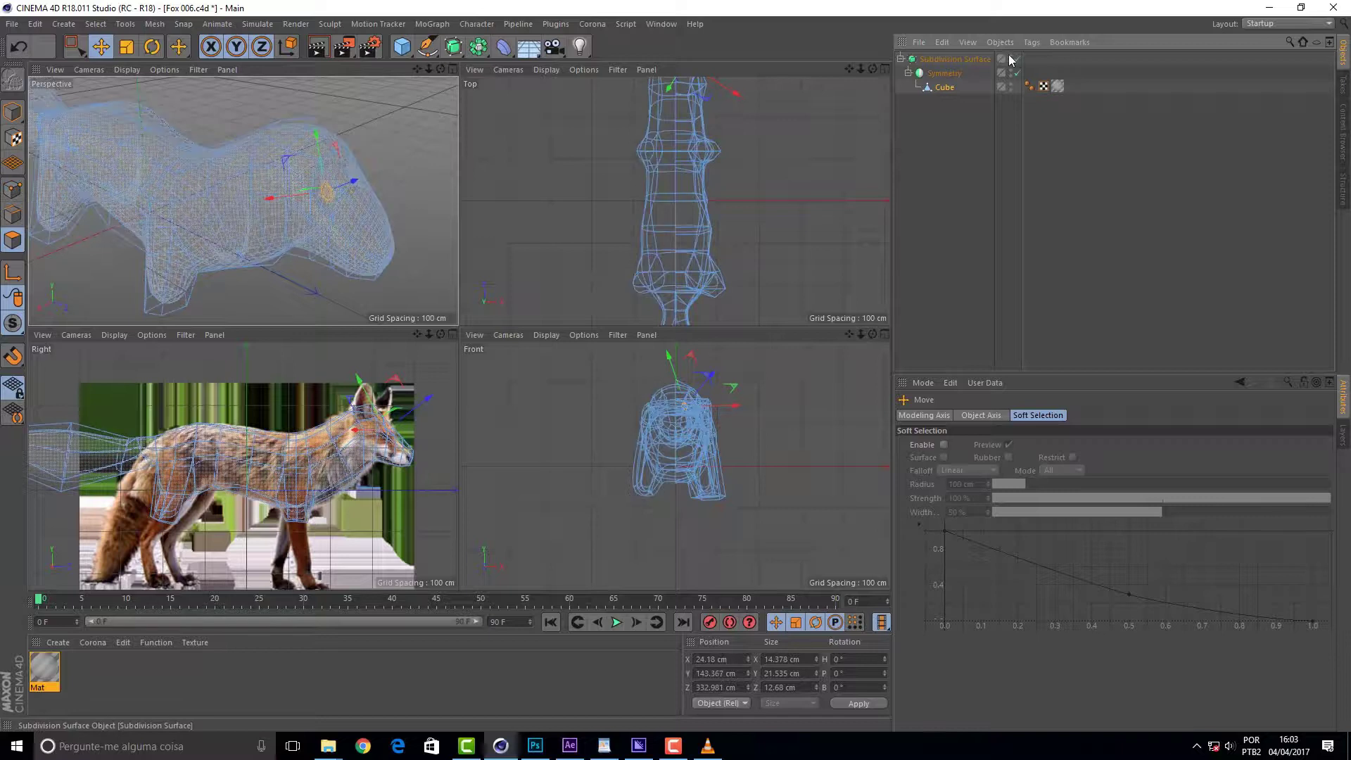
mouse_move(441, 69)
left_mouse_down()
mouse_move(242, 201)
mouse_move(436, 99)
mouse_move(366, 227)
left_mouse_up()
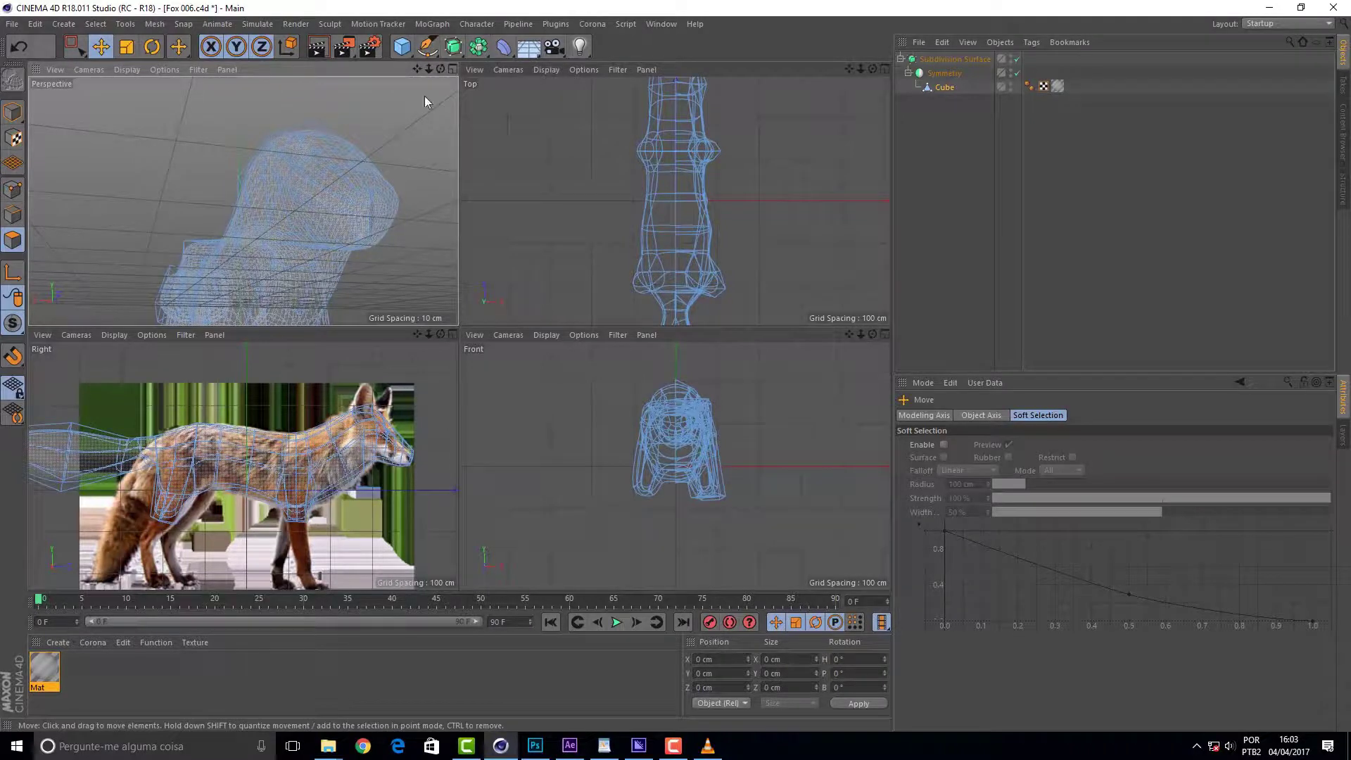
left_click_drag(440, 69, 243, 201)
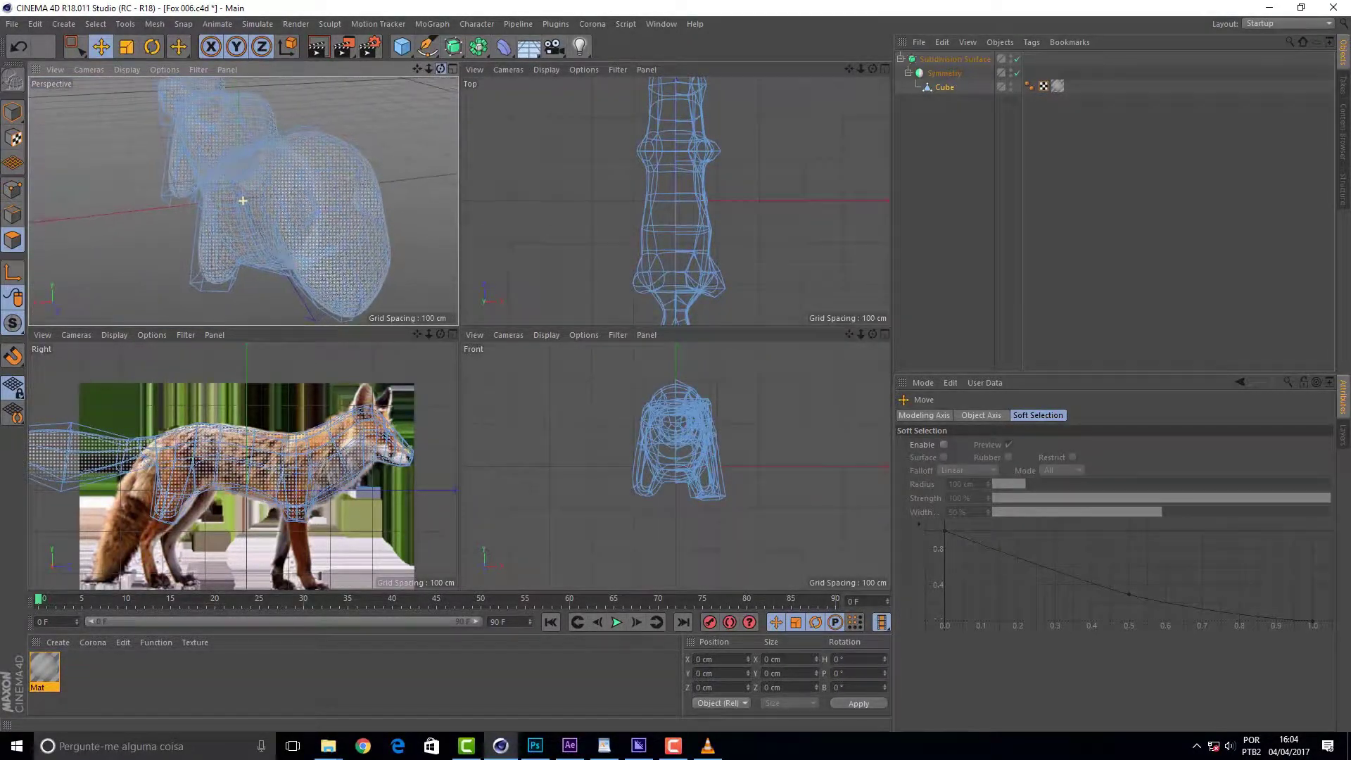
left_click(1018, 60)
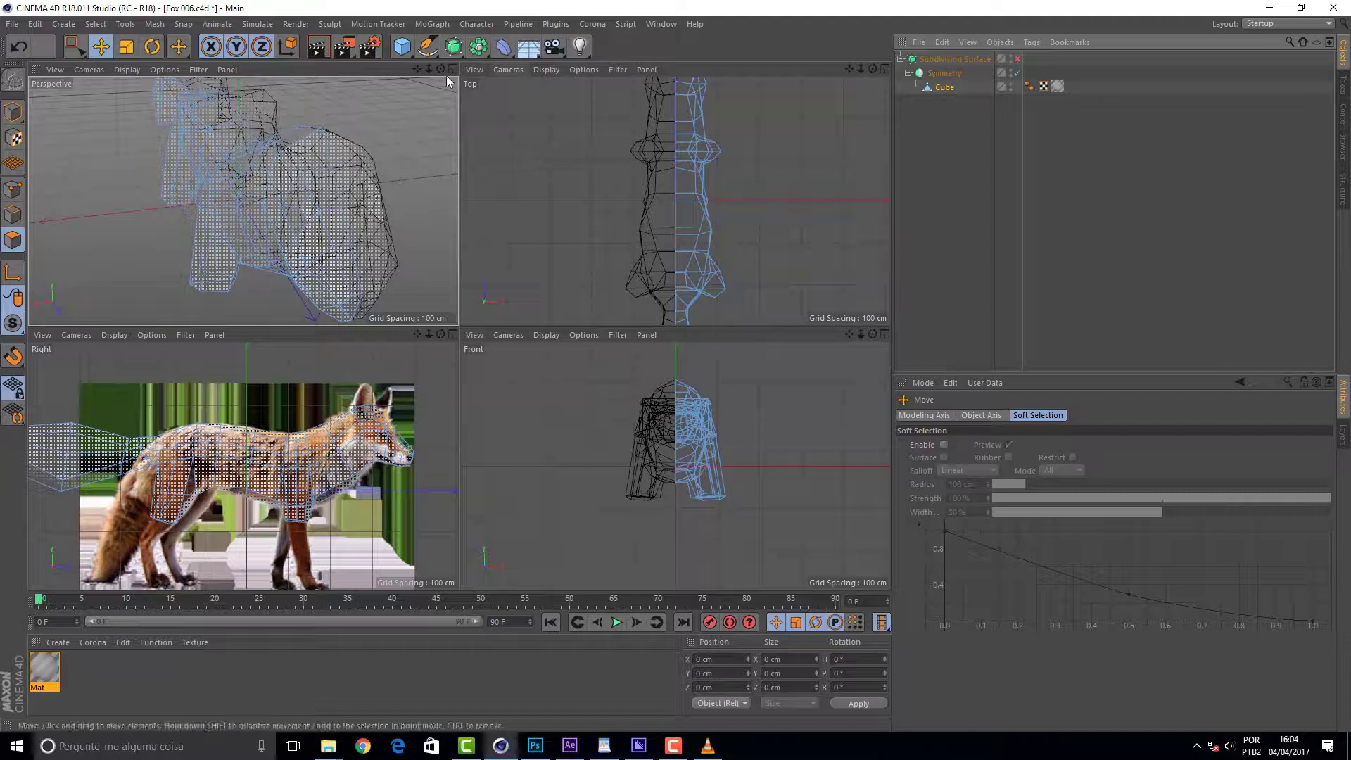
- Bevel the top head polygon with 10.606 cm offset and 43.589 cm extrusion
mouse_move(428, 68)
left_mouse_down()
mouse_move(443, 67)
mouse_move(242, 202)
left_mouse_up()
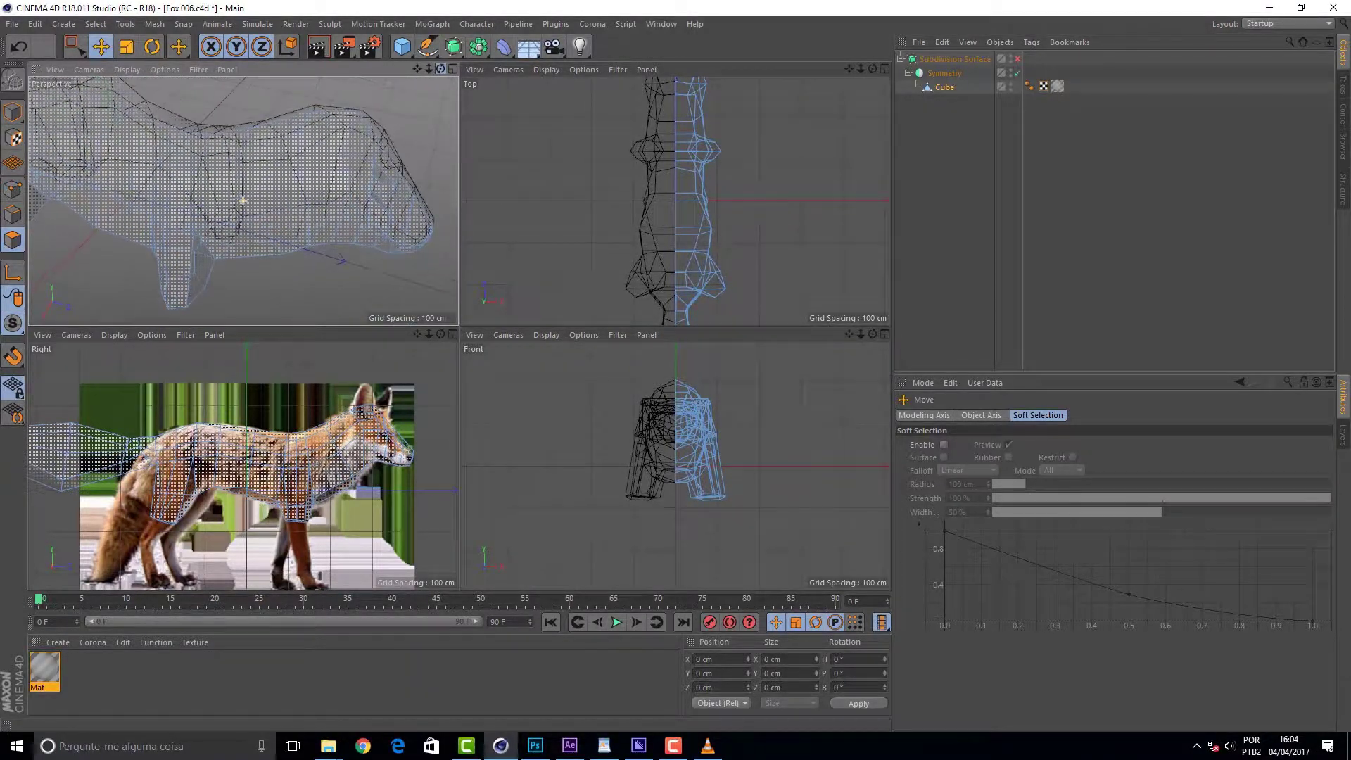
left_click(323, 128)
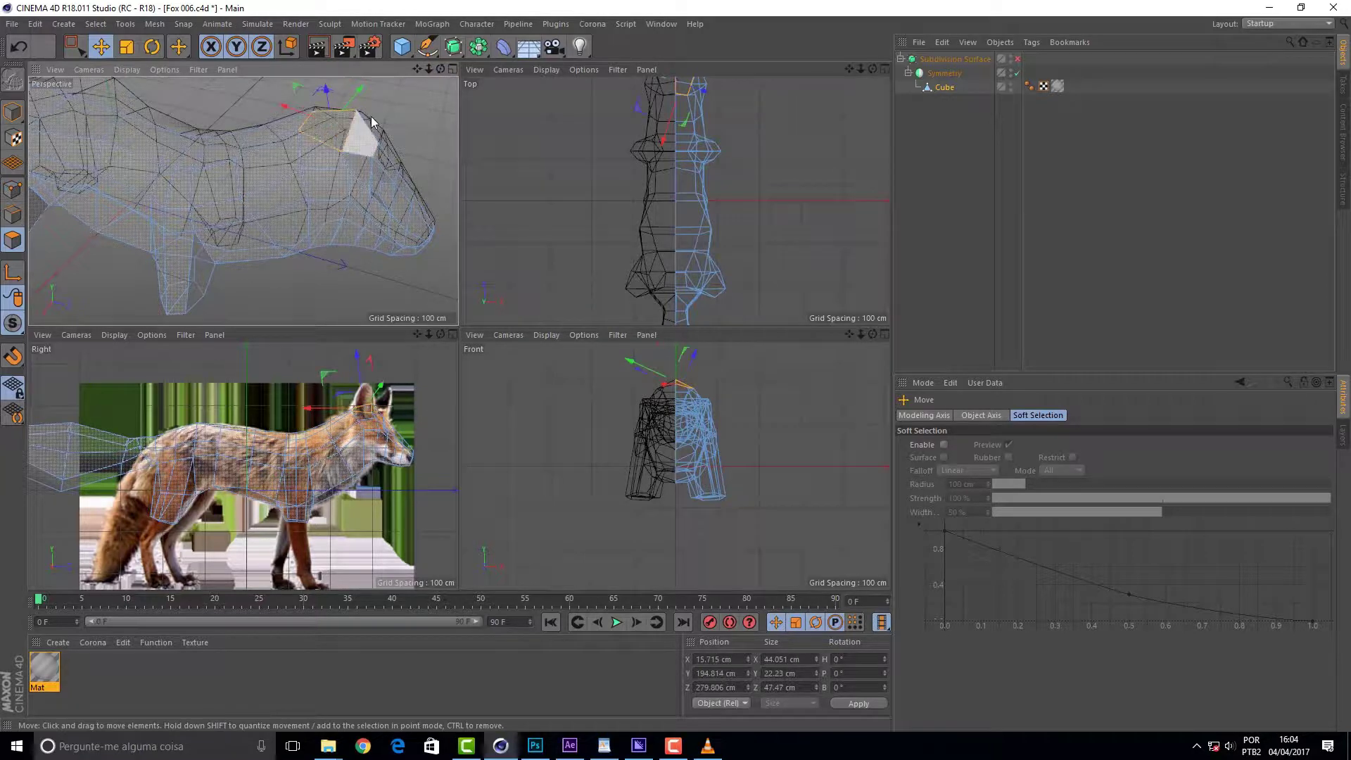
right_click(321, 127)
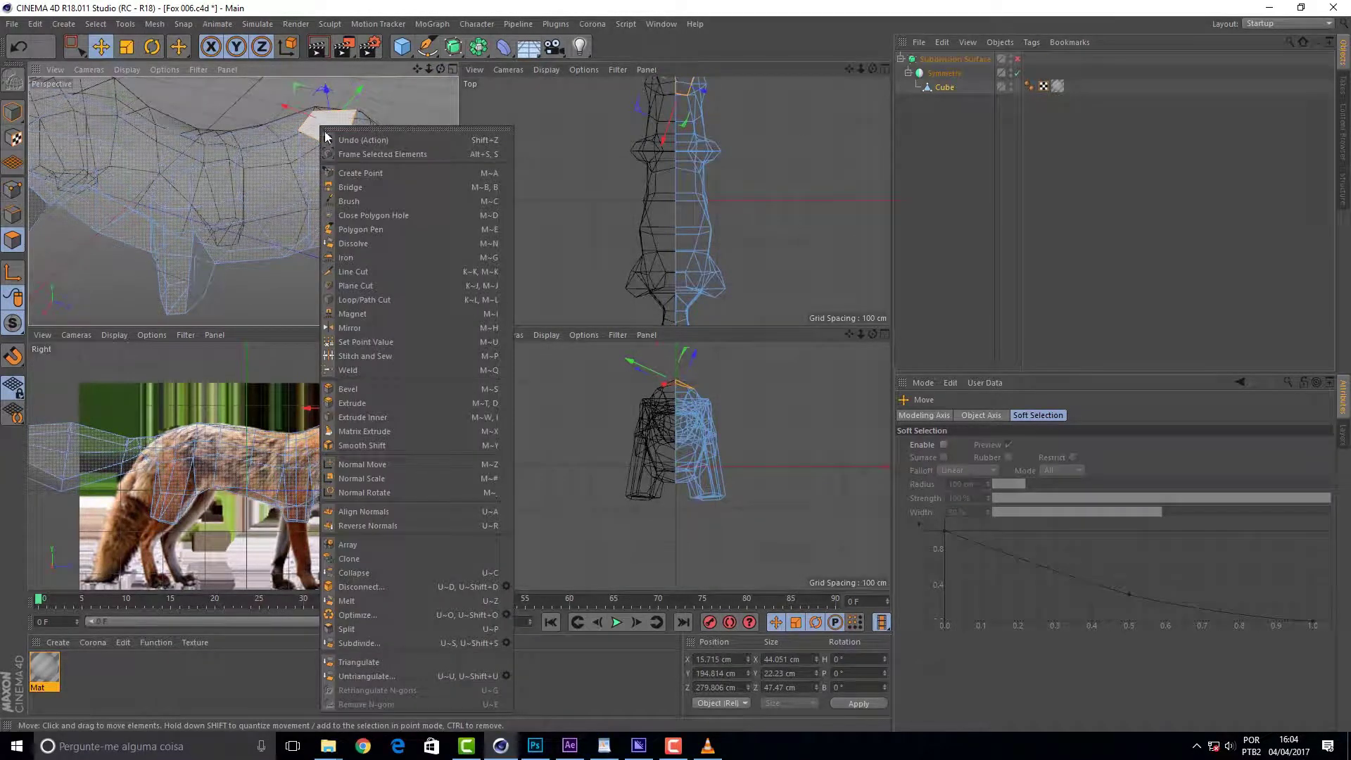
left_click(375, 391)
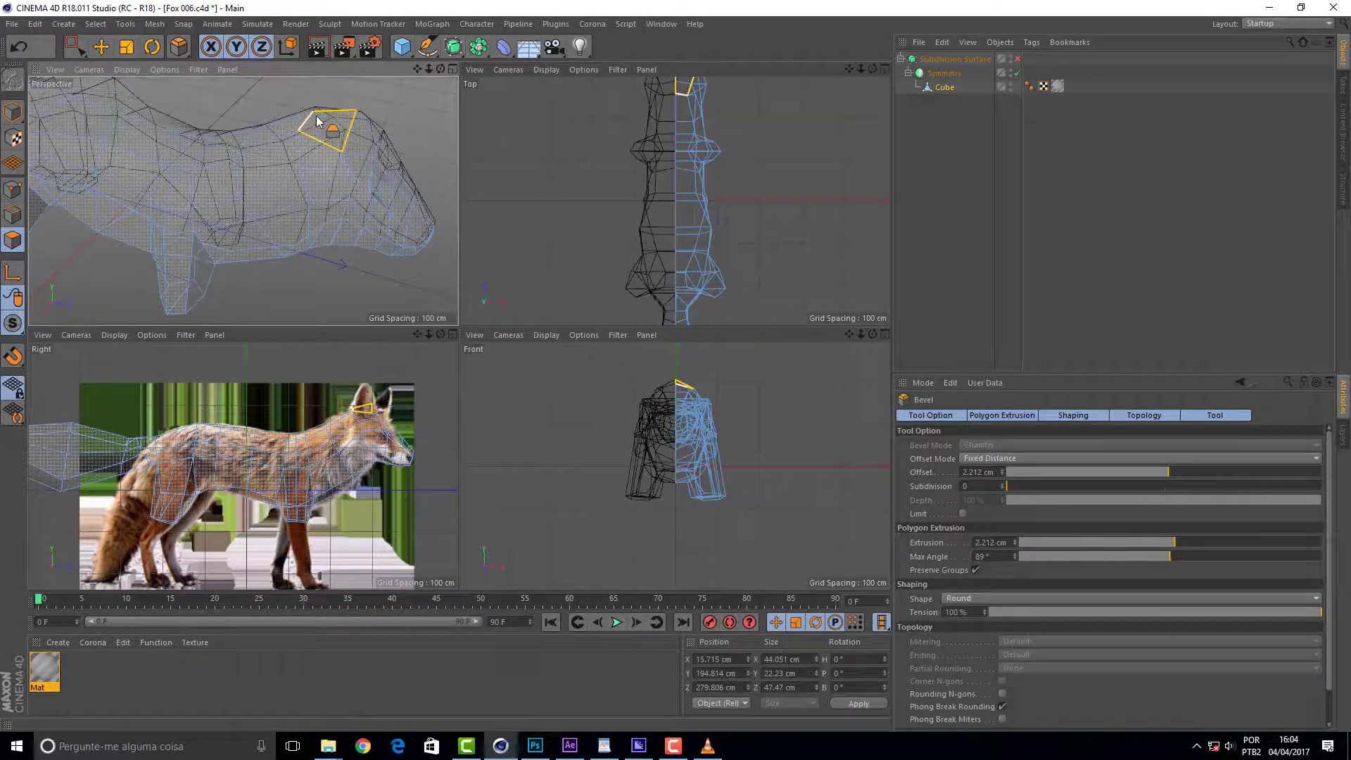
left_click_drag(440, 68, 243, 200)
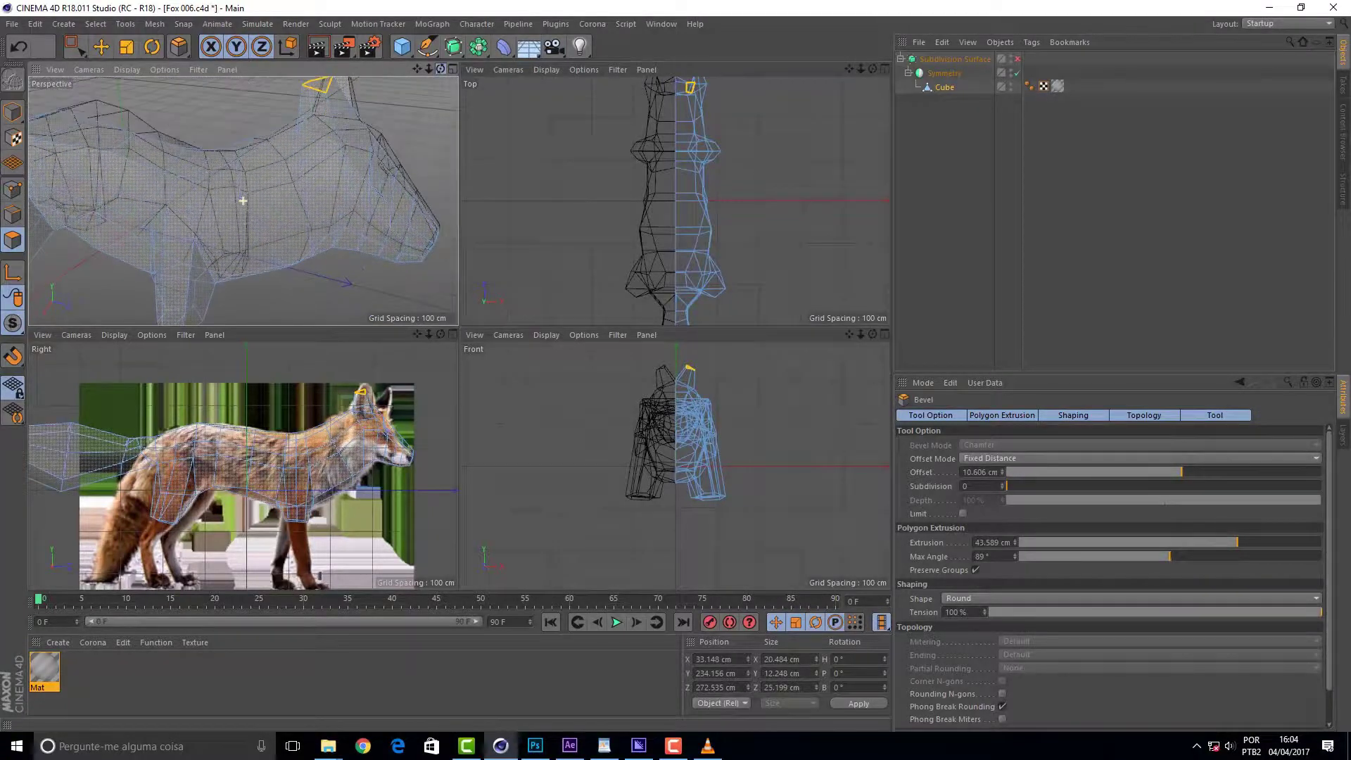
- Re-enable Subdivision Surface and orbit around the smoothed fox to inspect the ear
left_click(1019, 59)
left_click_drag(445, 66, 440, 68)
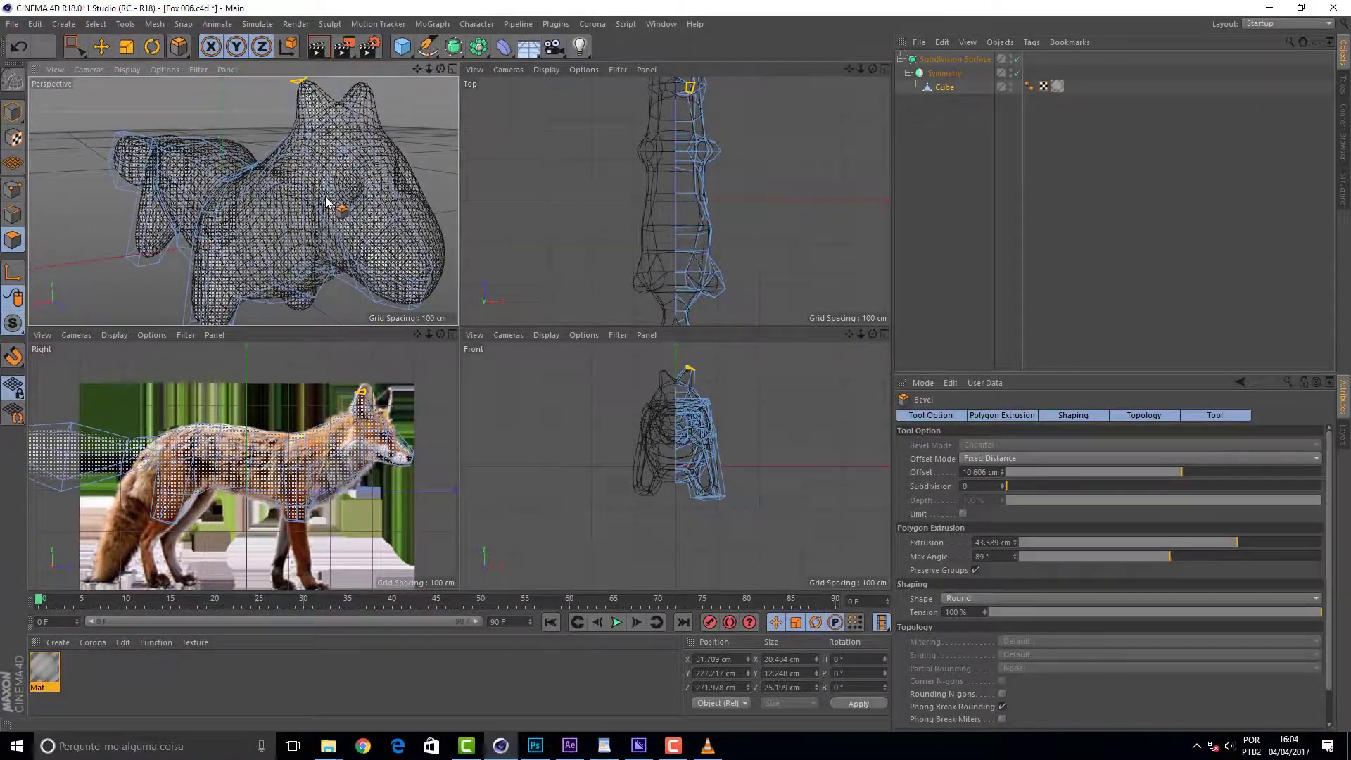
scroll(326, 203, "down", 4)
left_click_drag(440, 68, 441, 68)
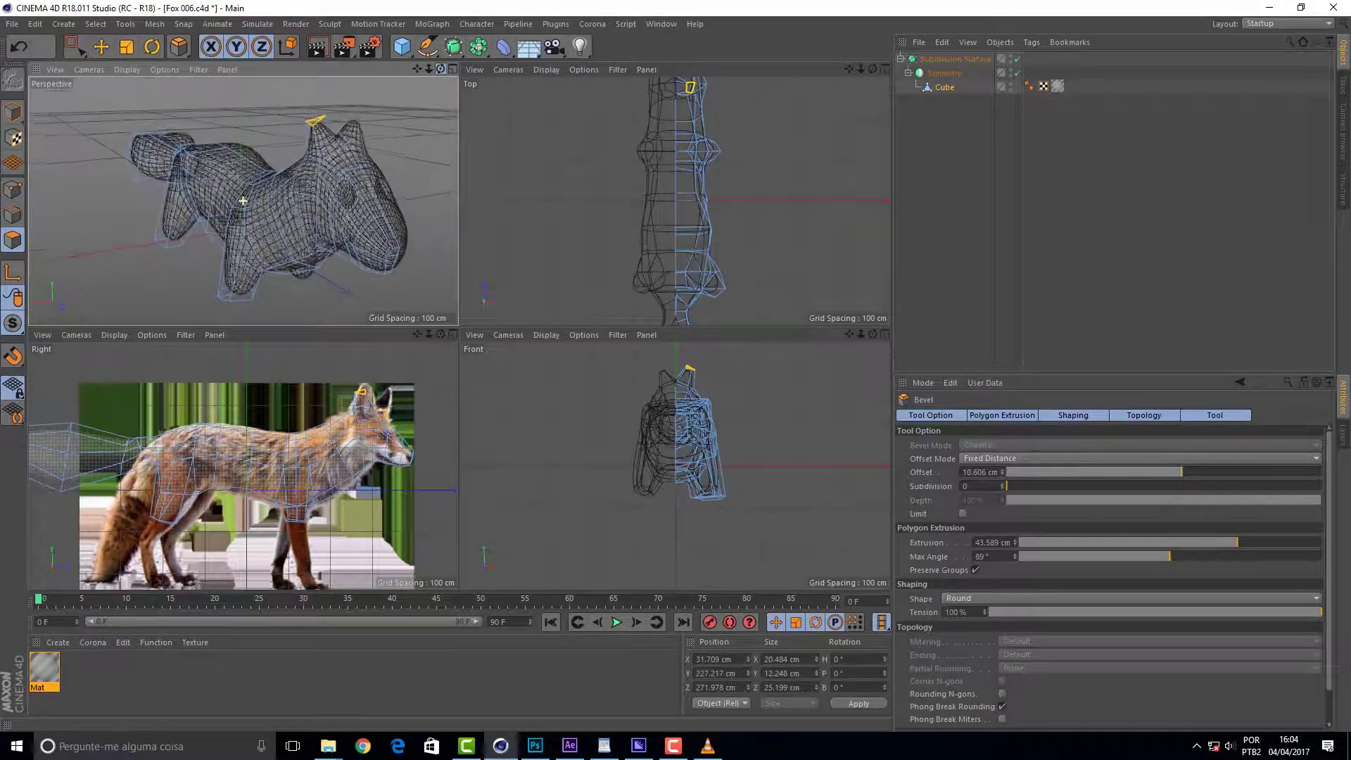
left_click_drag(440, 68, 441, 69)
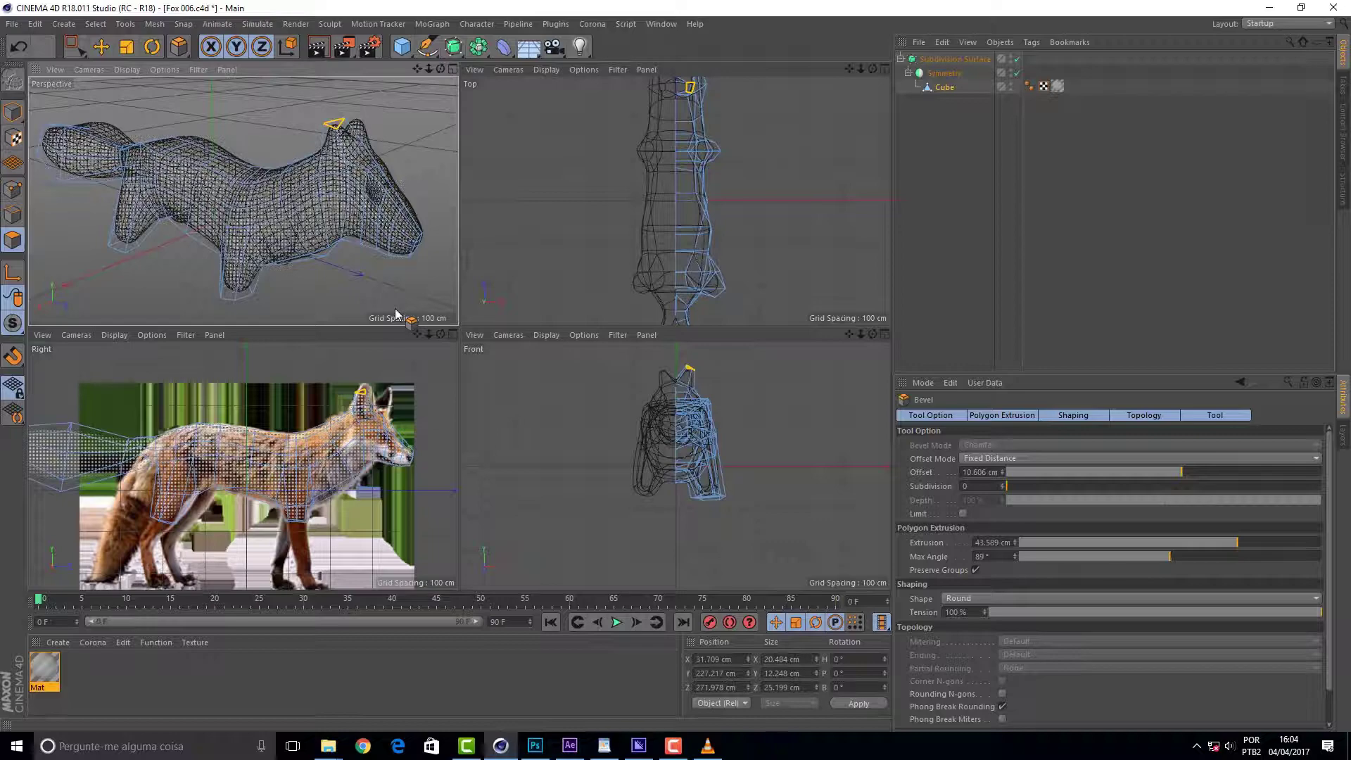
left_click_drag(441, 68, 439, 69)
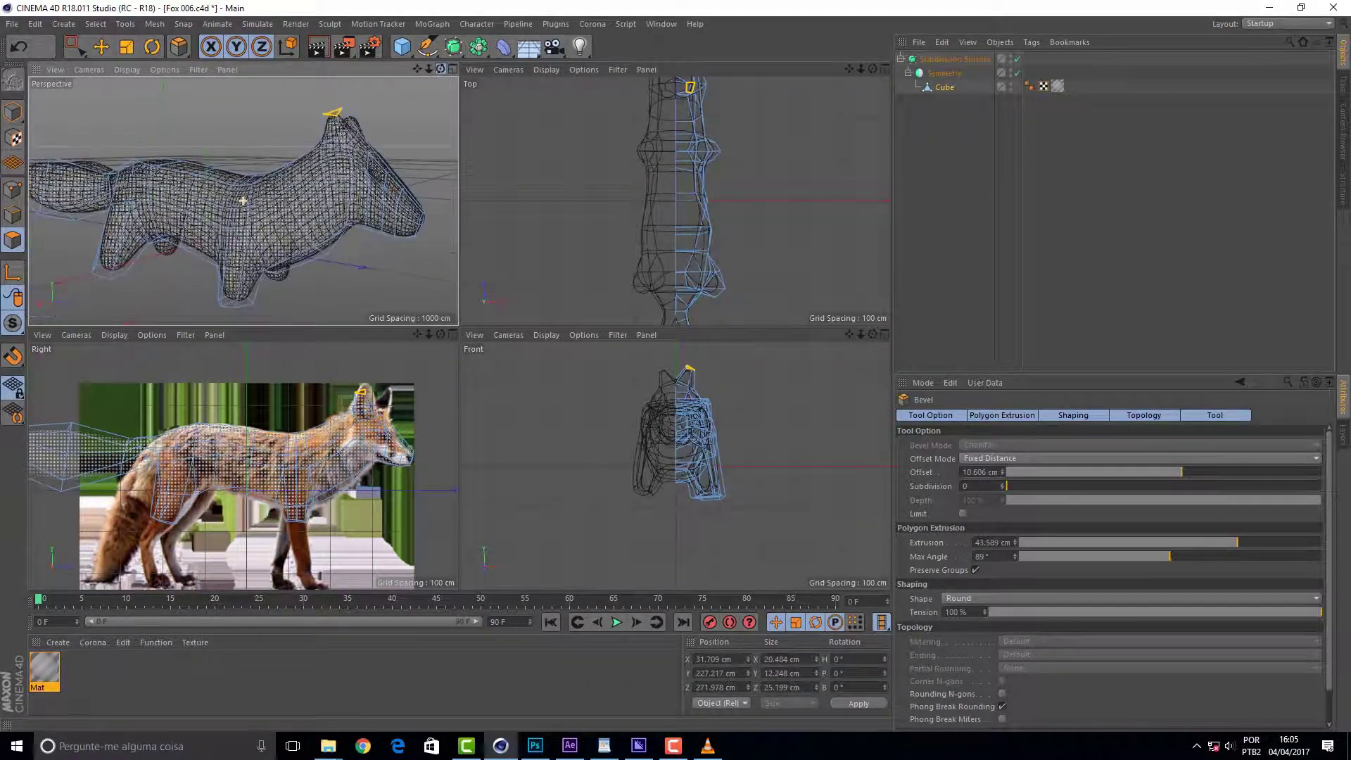
left_click_drag(441, 68, 436, 74)
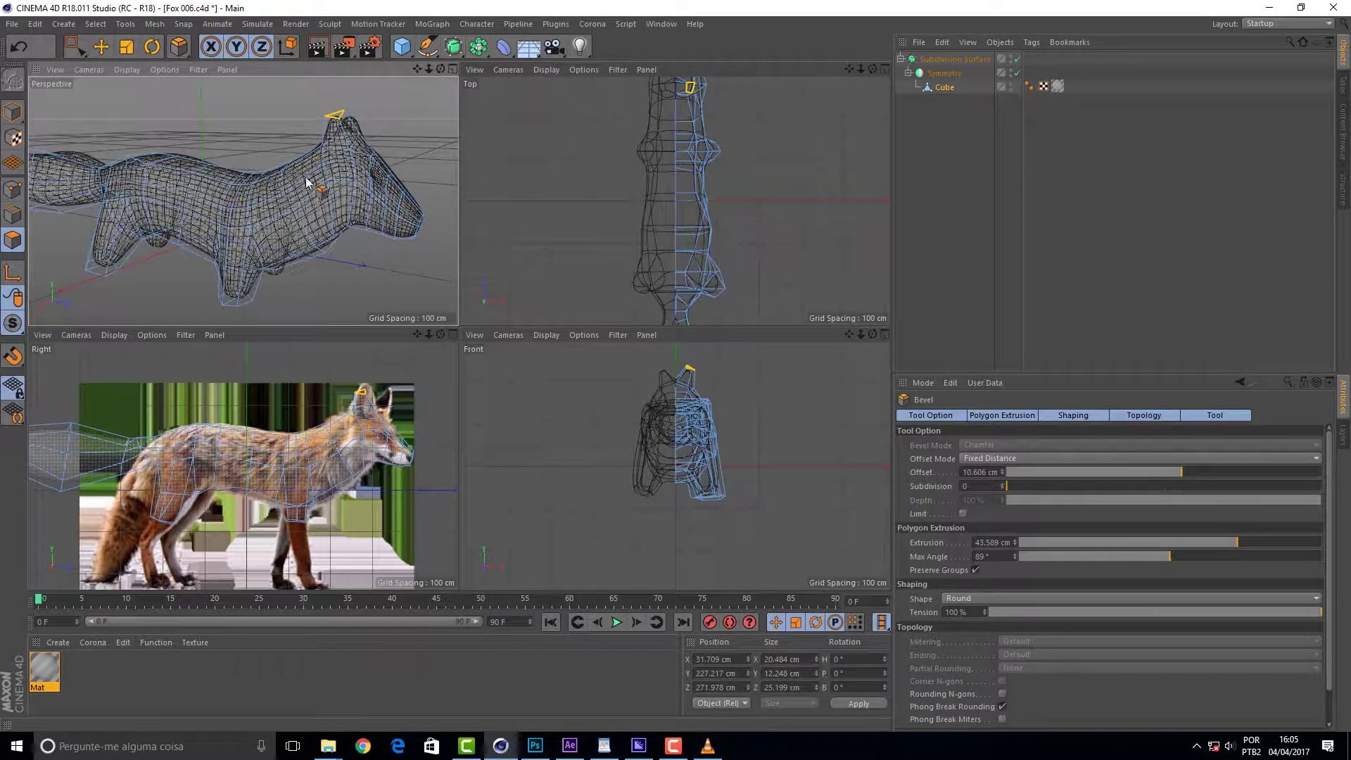